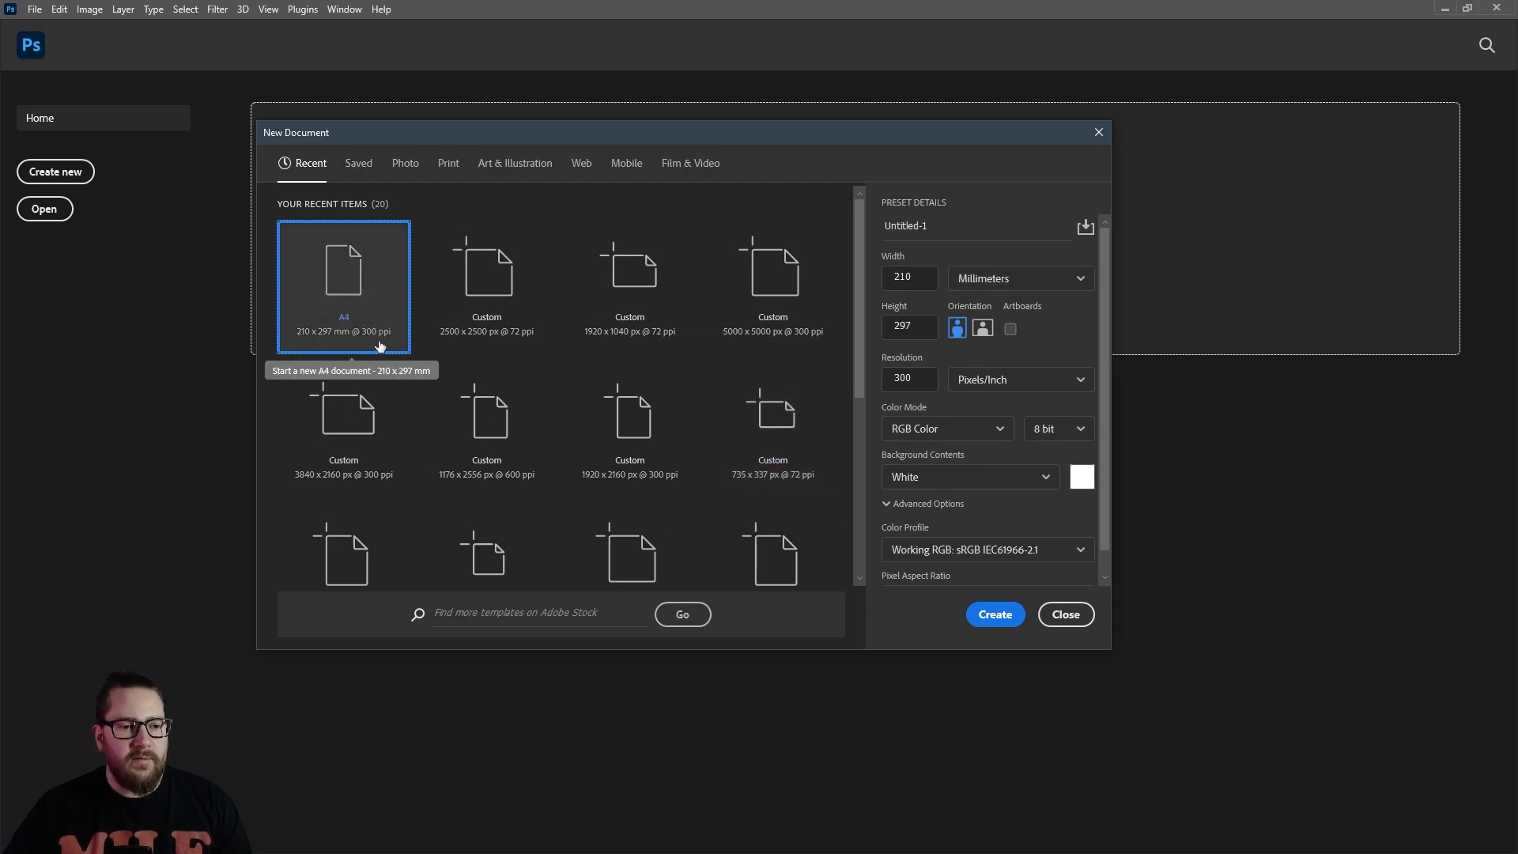
- Create a 210 x 297 mm A4 document at 300 ppi and fill its background with the blue foreground colour
left_click(1000, 616)
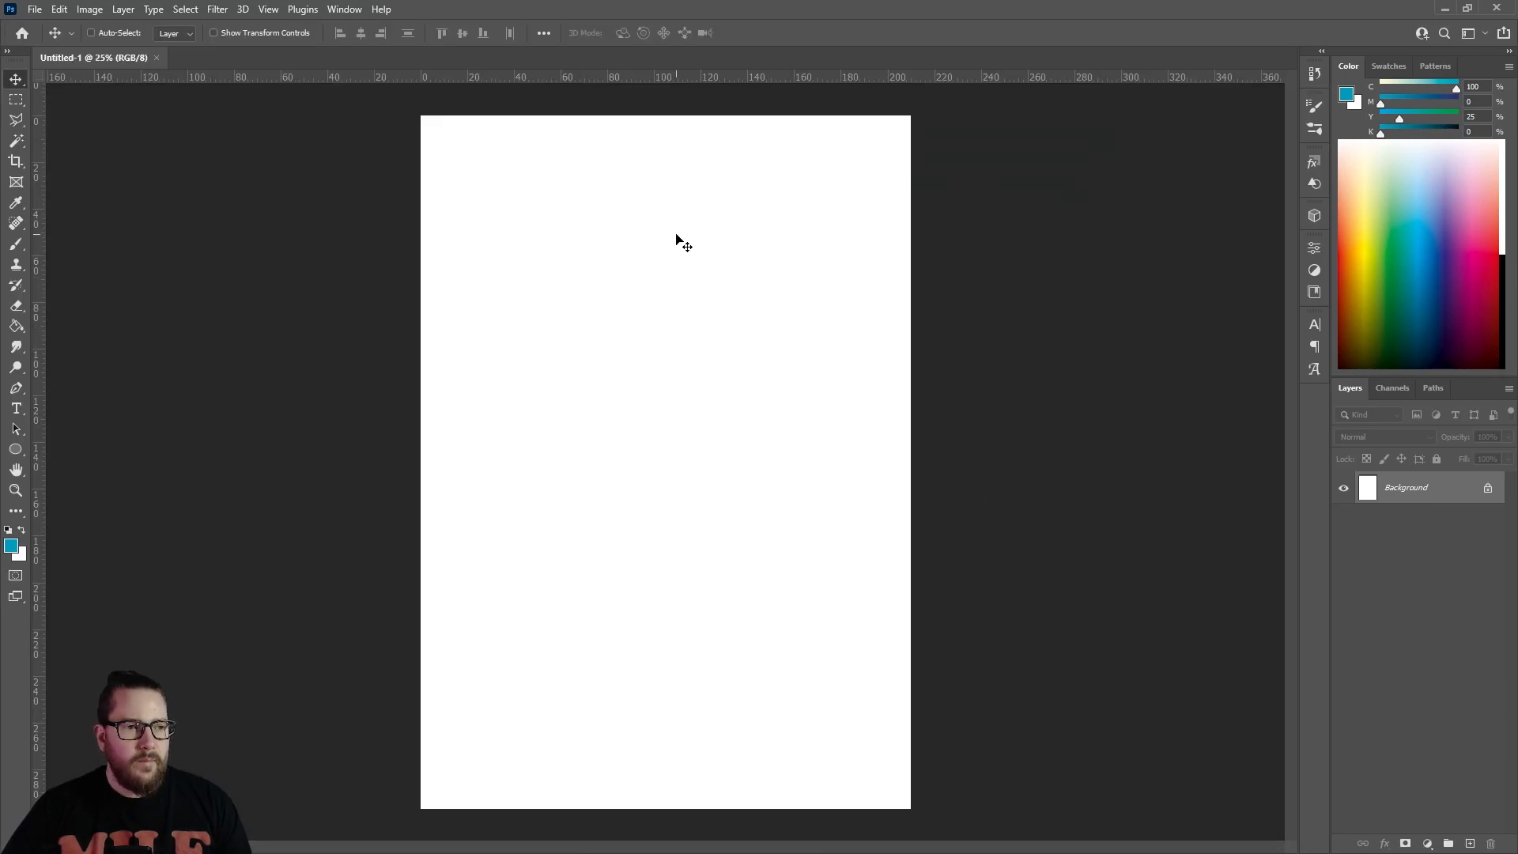
key("g")
left_click(695, 318)
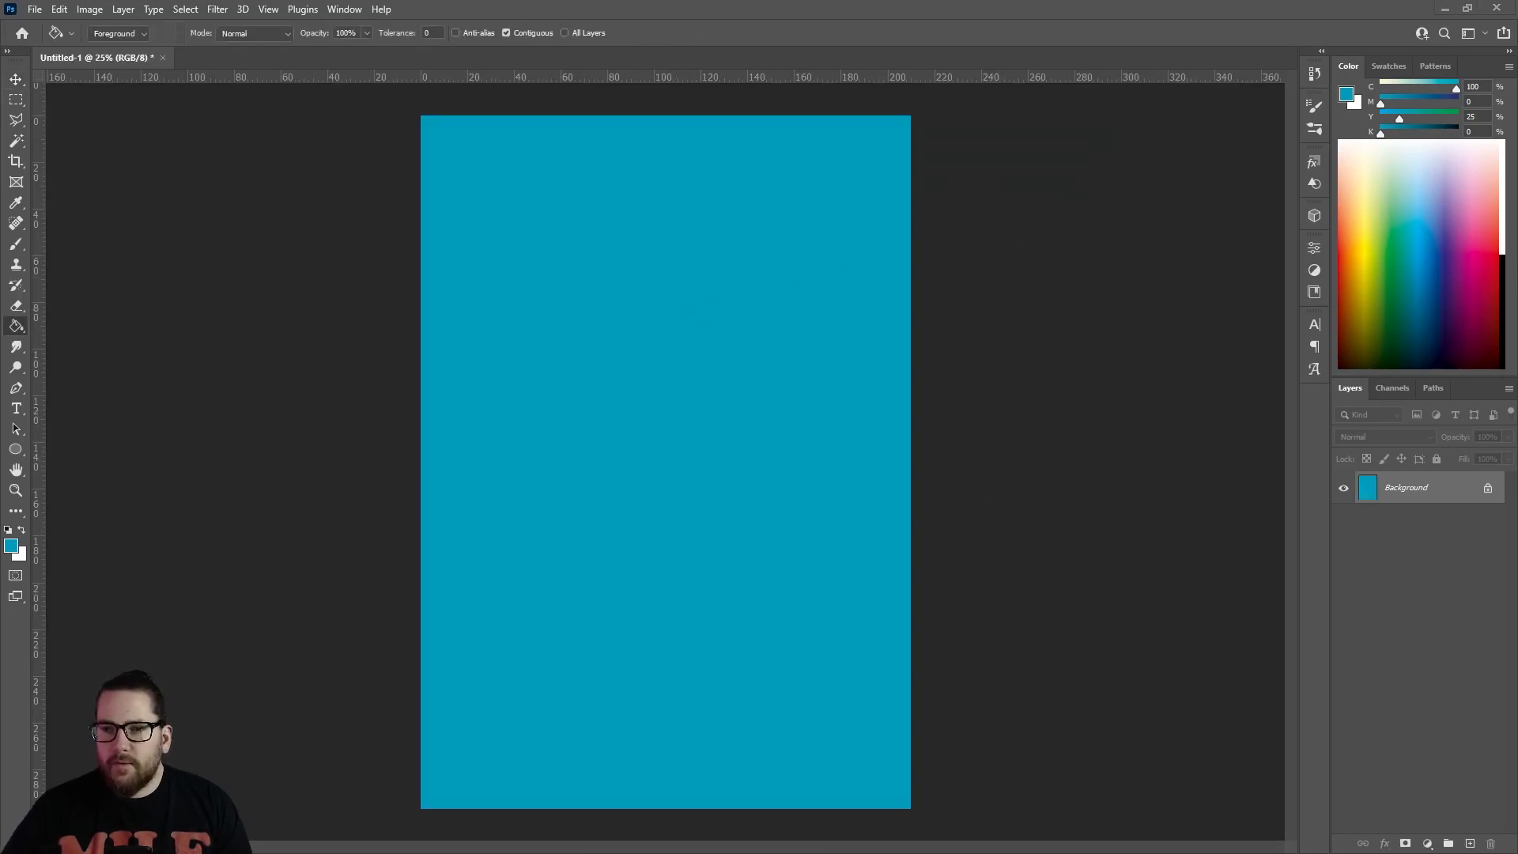
- Bring the Fine Grain texture into the A4 document as a layer covering the blue background
left_click(17, 80)
left_click(1488, 488)
mouse_move(679, 414)
left_mouse_down()
mouse_move(316, 150)
mouse_move(139, 63)
mouse_move(630, 441)
mouse_move(672, 445)
mouse_move(706, 417)
left_mouse_up()
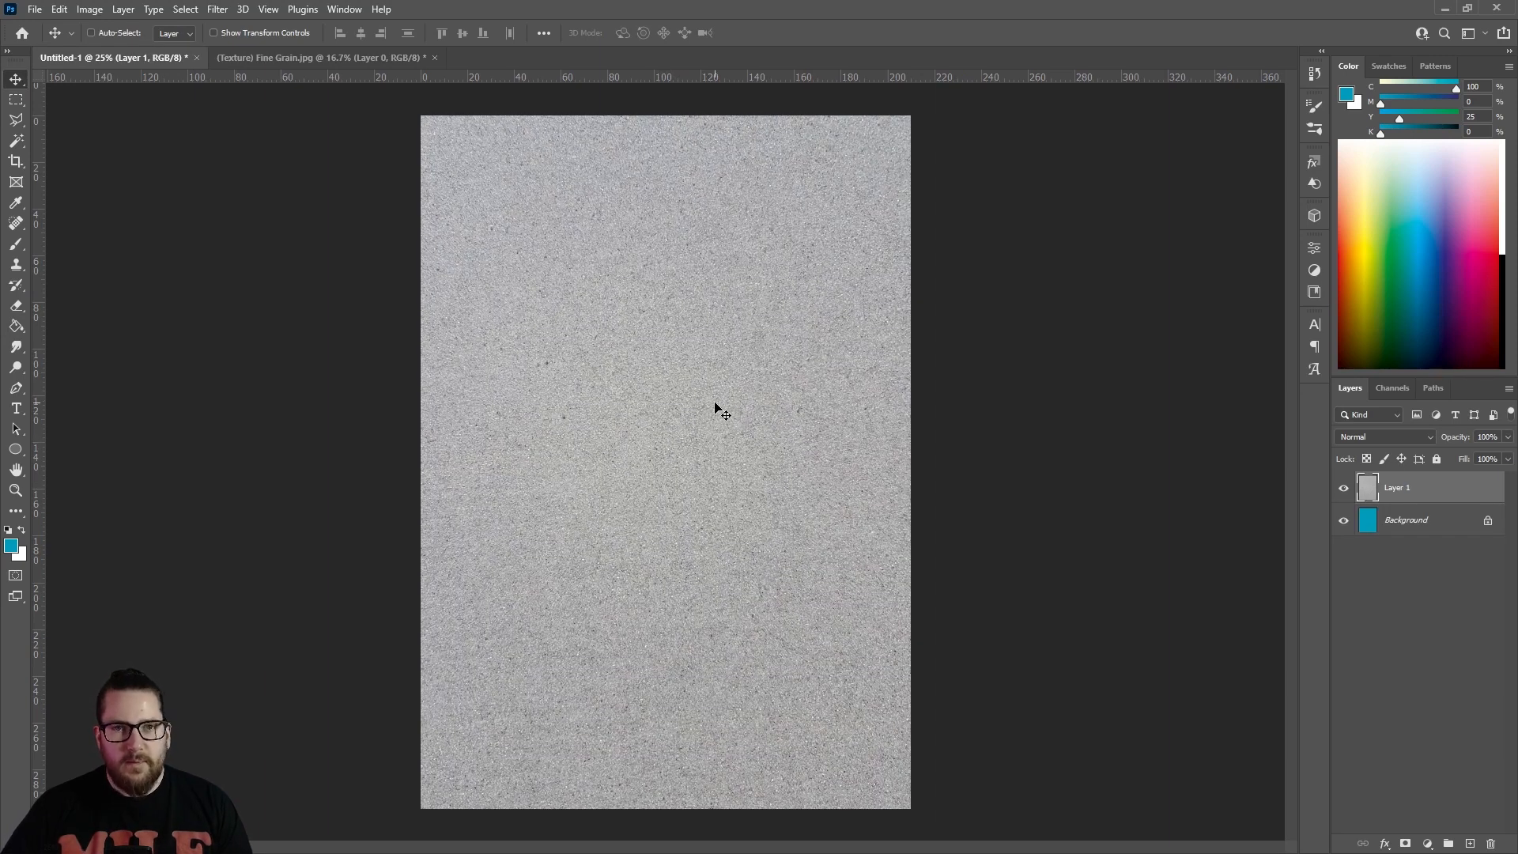
- Add a vertical guide through the horizontal centre of the canvas
key("alt+v")
type("e")
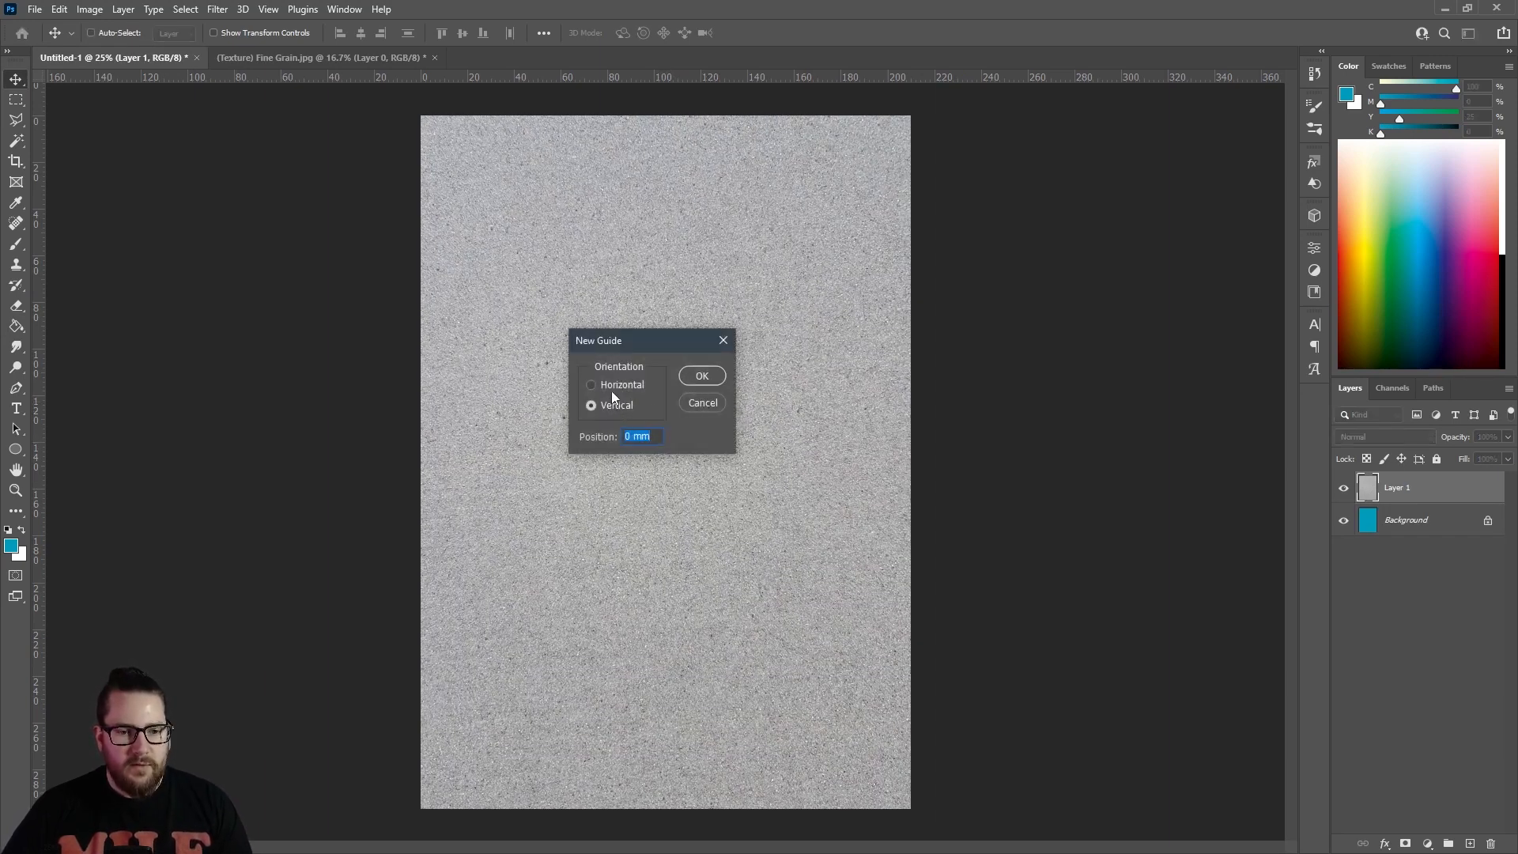
type("100")
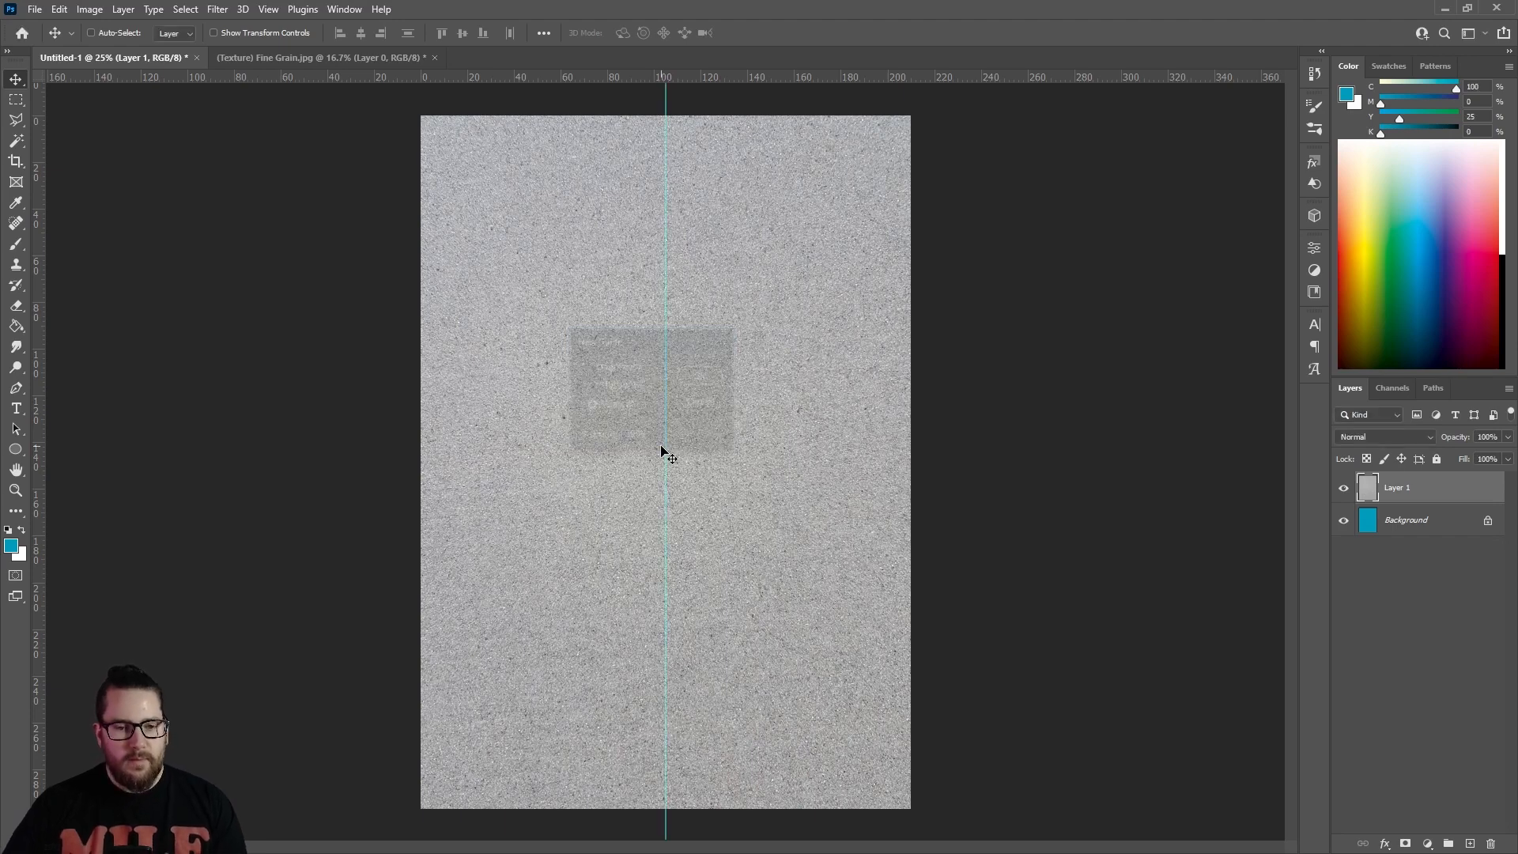
key("Return")
- Add a horizontal guide at 50% of the canvas height and hide the guides
key("alt+v")
key("e")
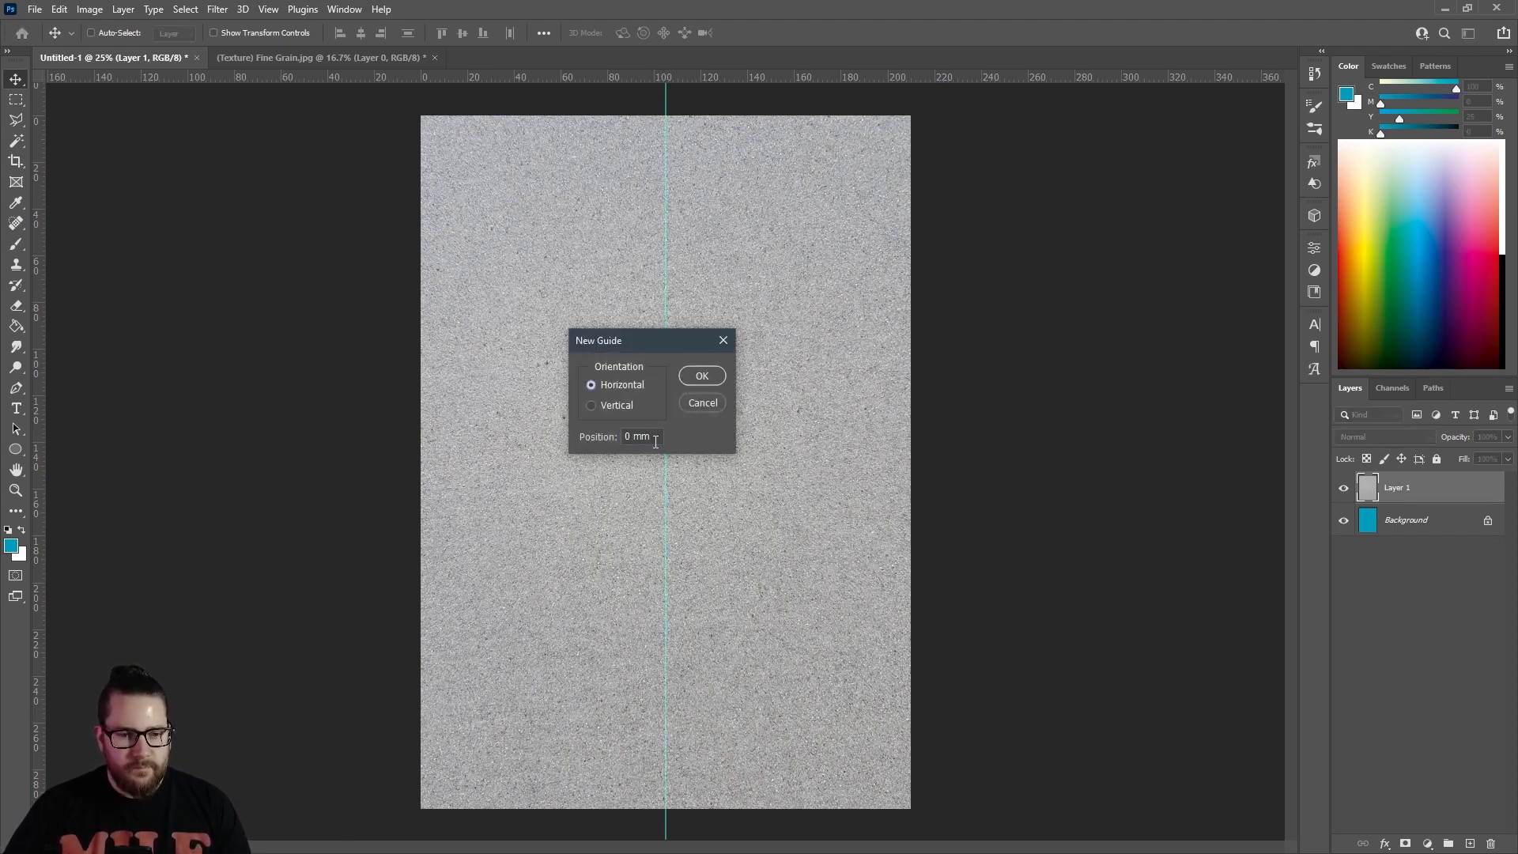
key("Tab")
type("50%")
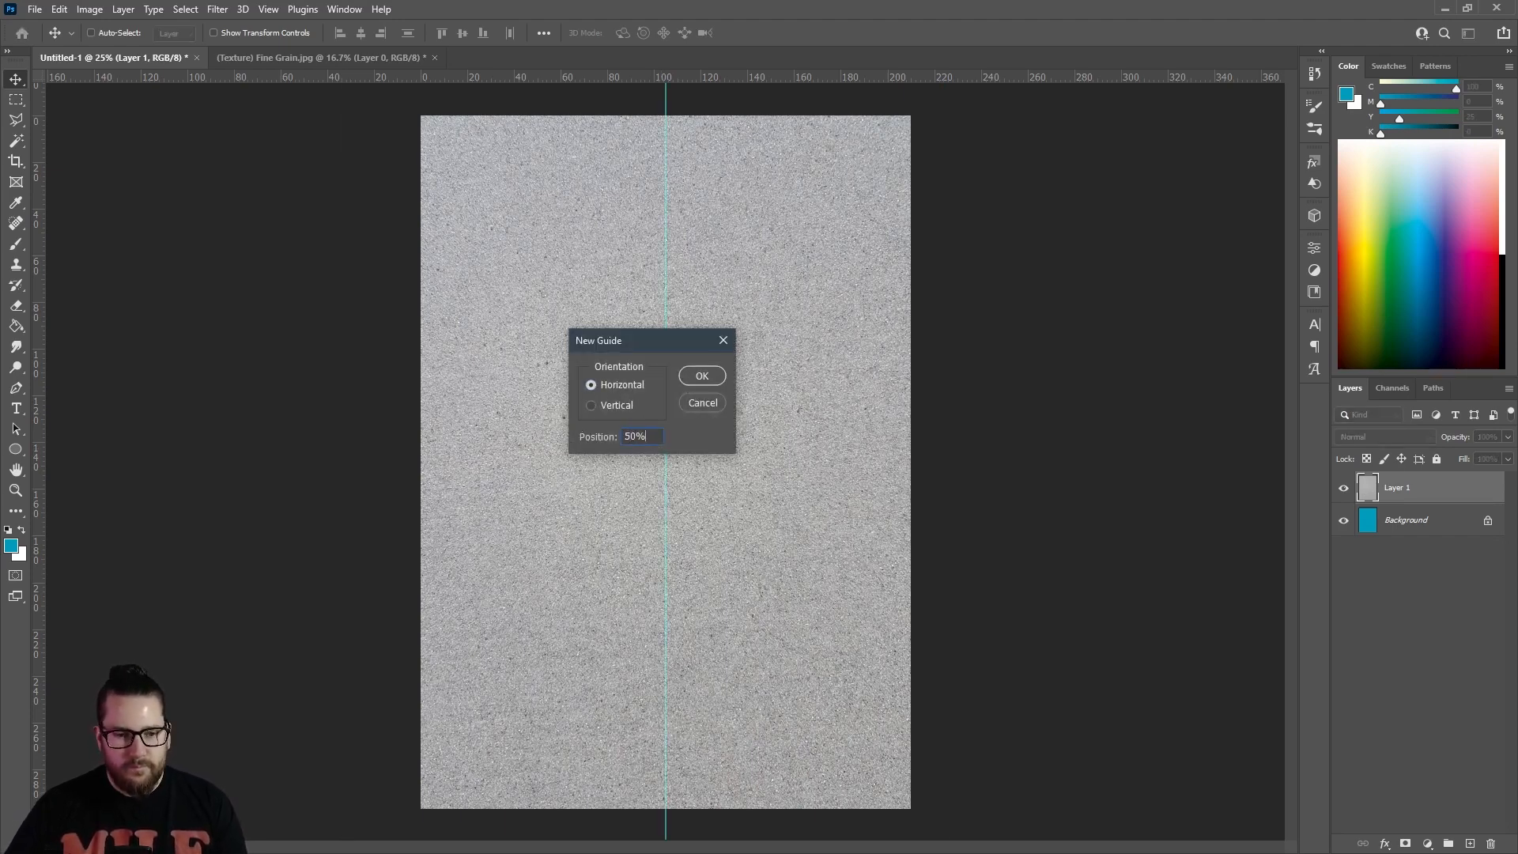
key("Return")
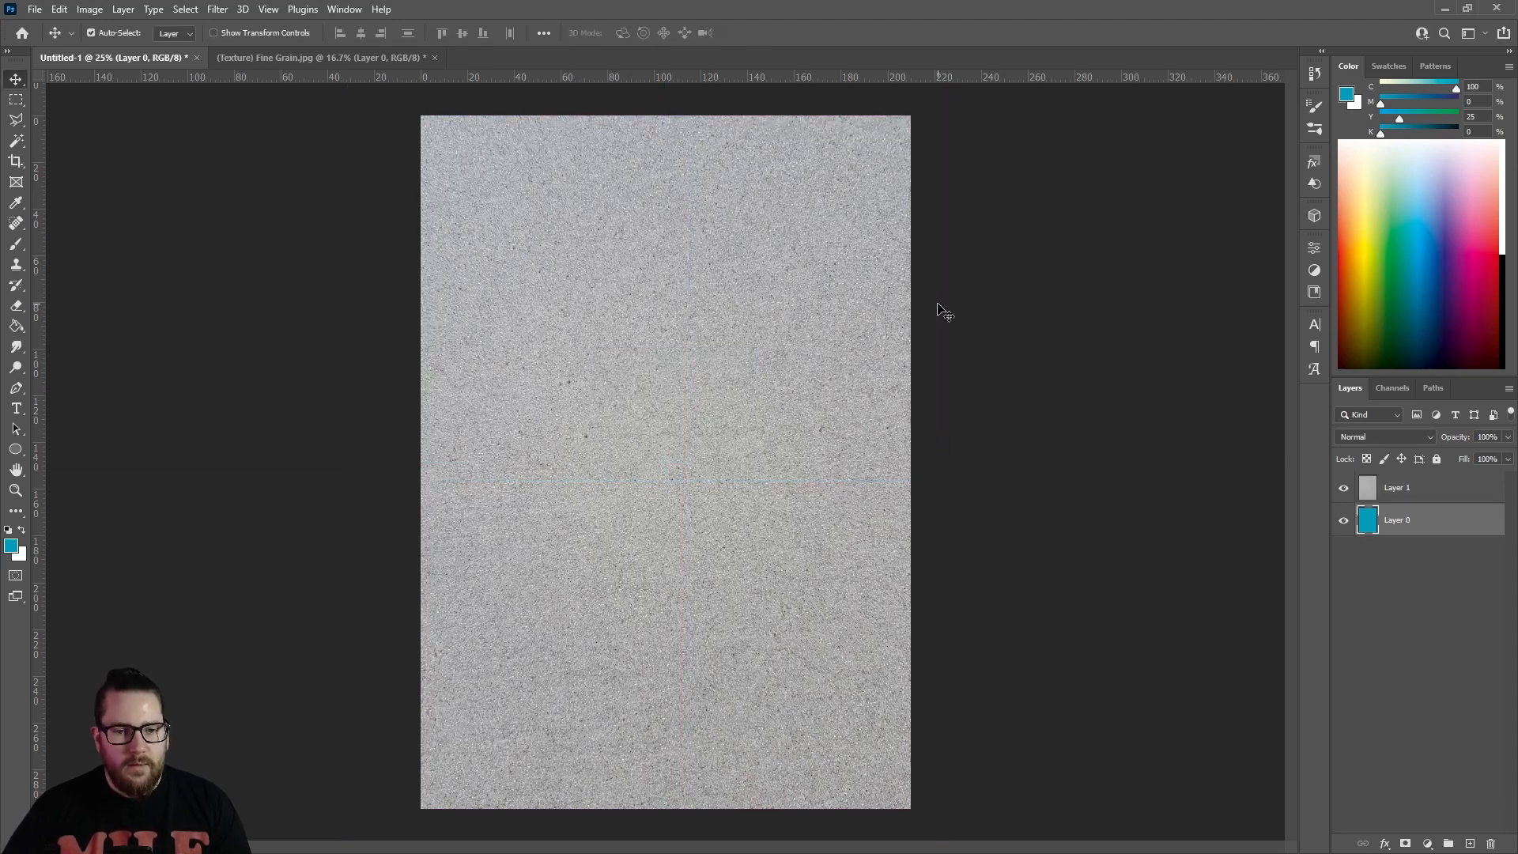
key("ctrl+semicolon")
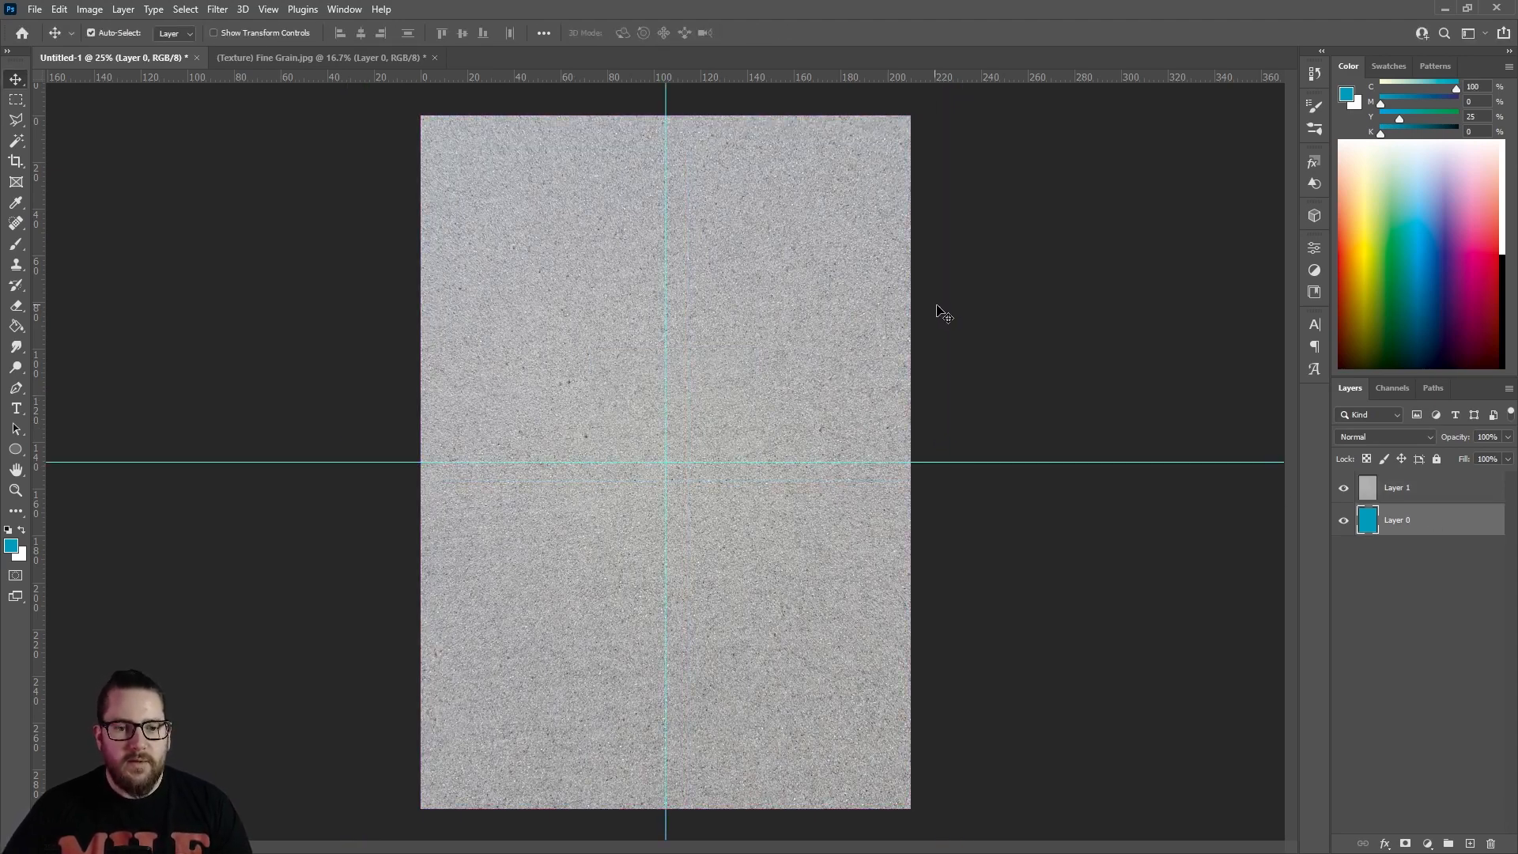
key("ctrl+semicolon")
- Set the blend mode of the grain texture on Layer 1 to Darken
left_click(1398, 488)
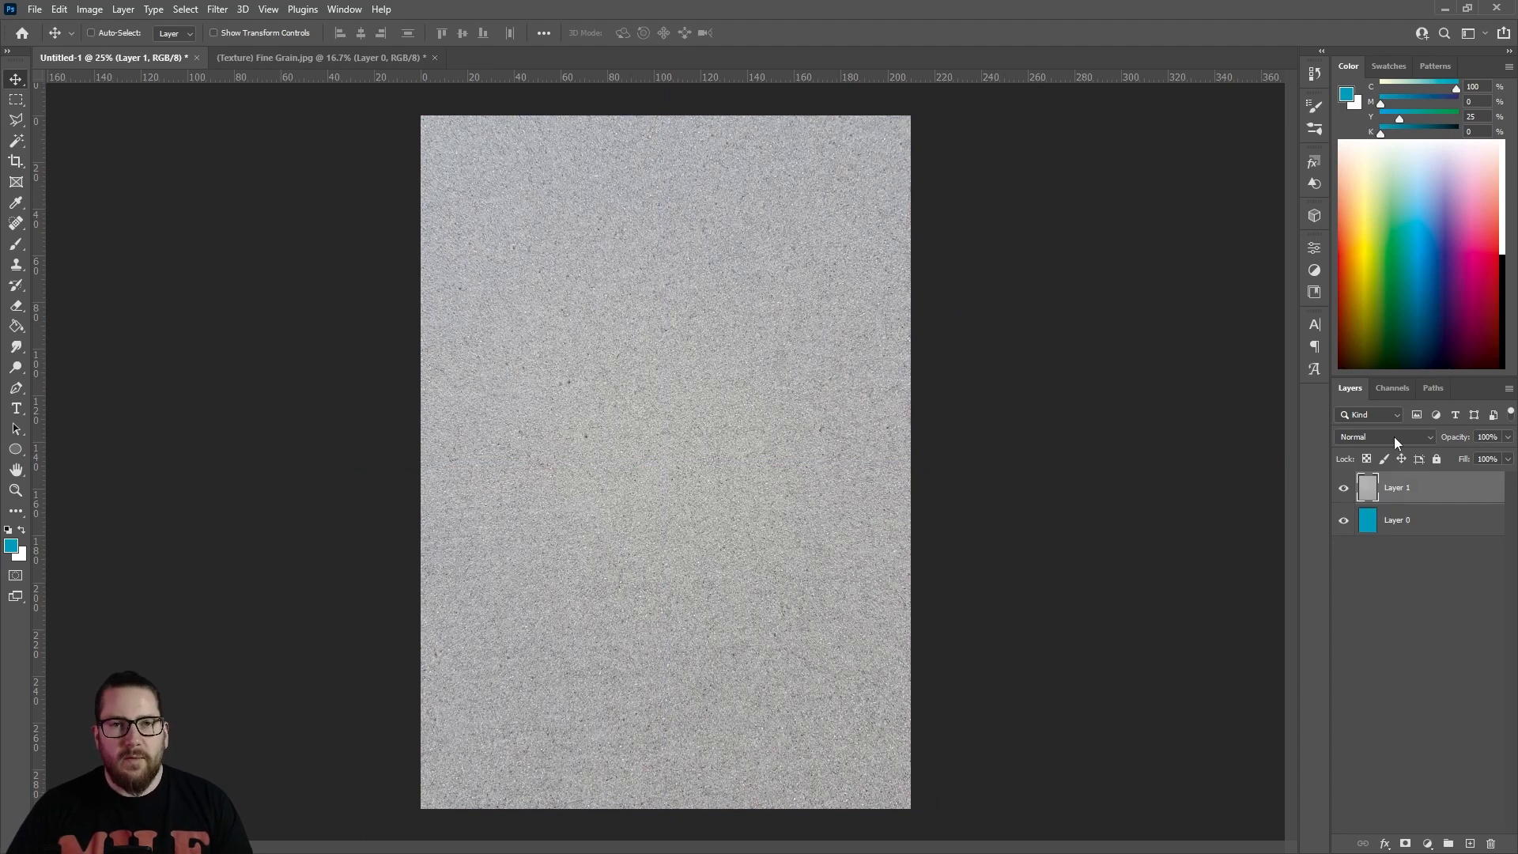
left_click(1380, 439)
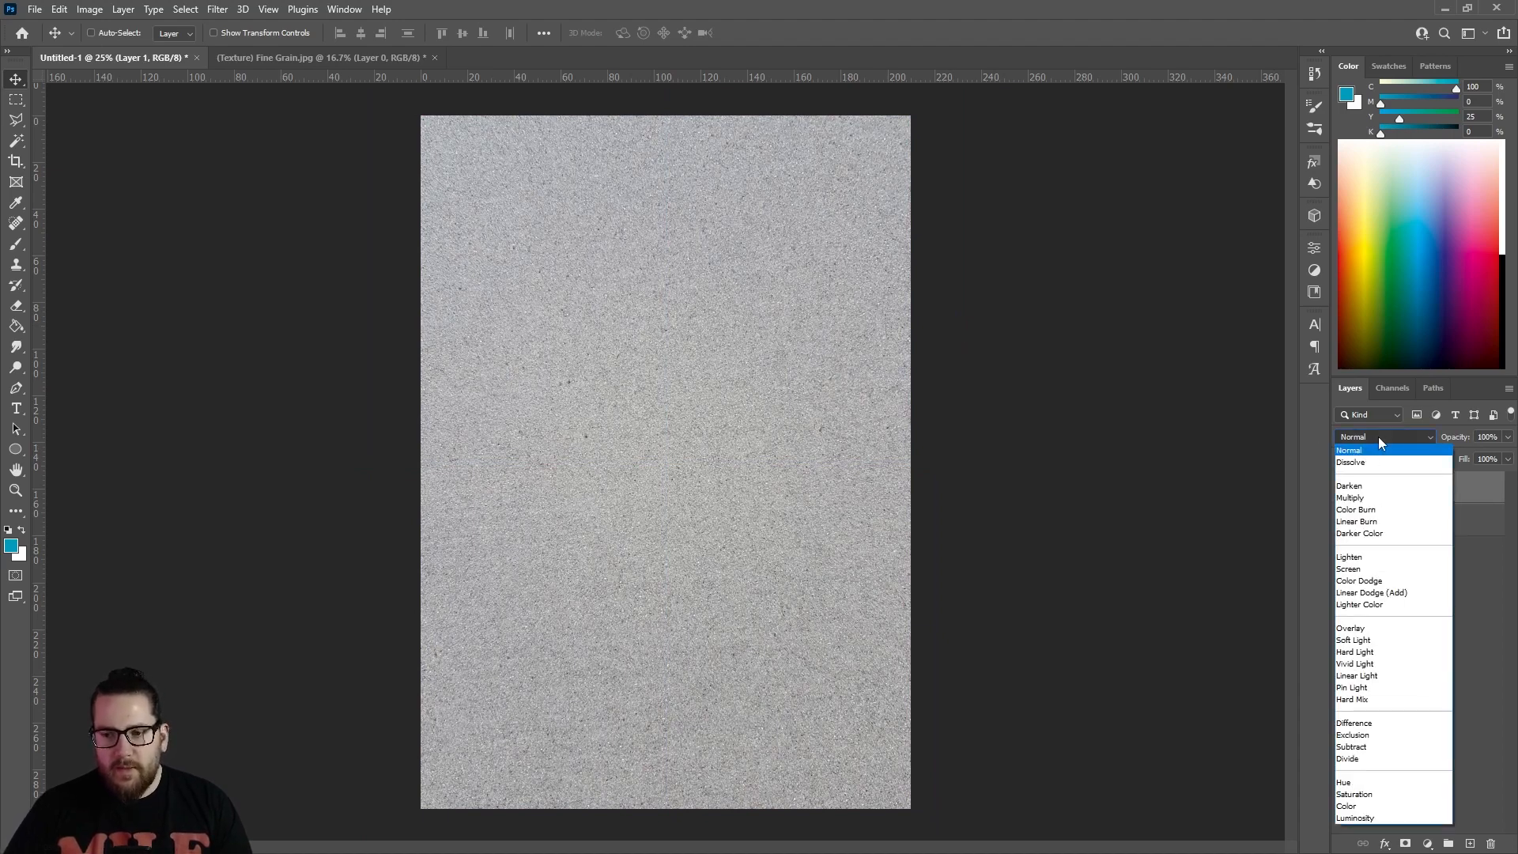
left_click(1379, 437)
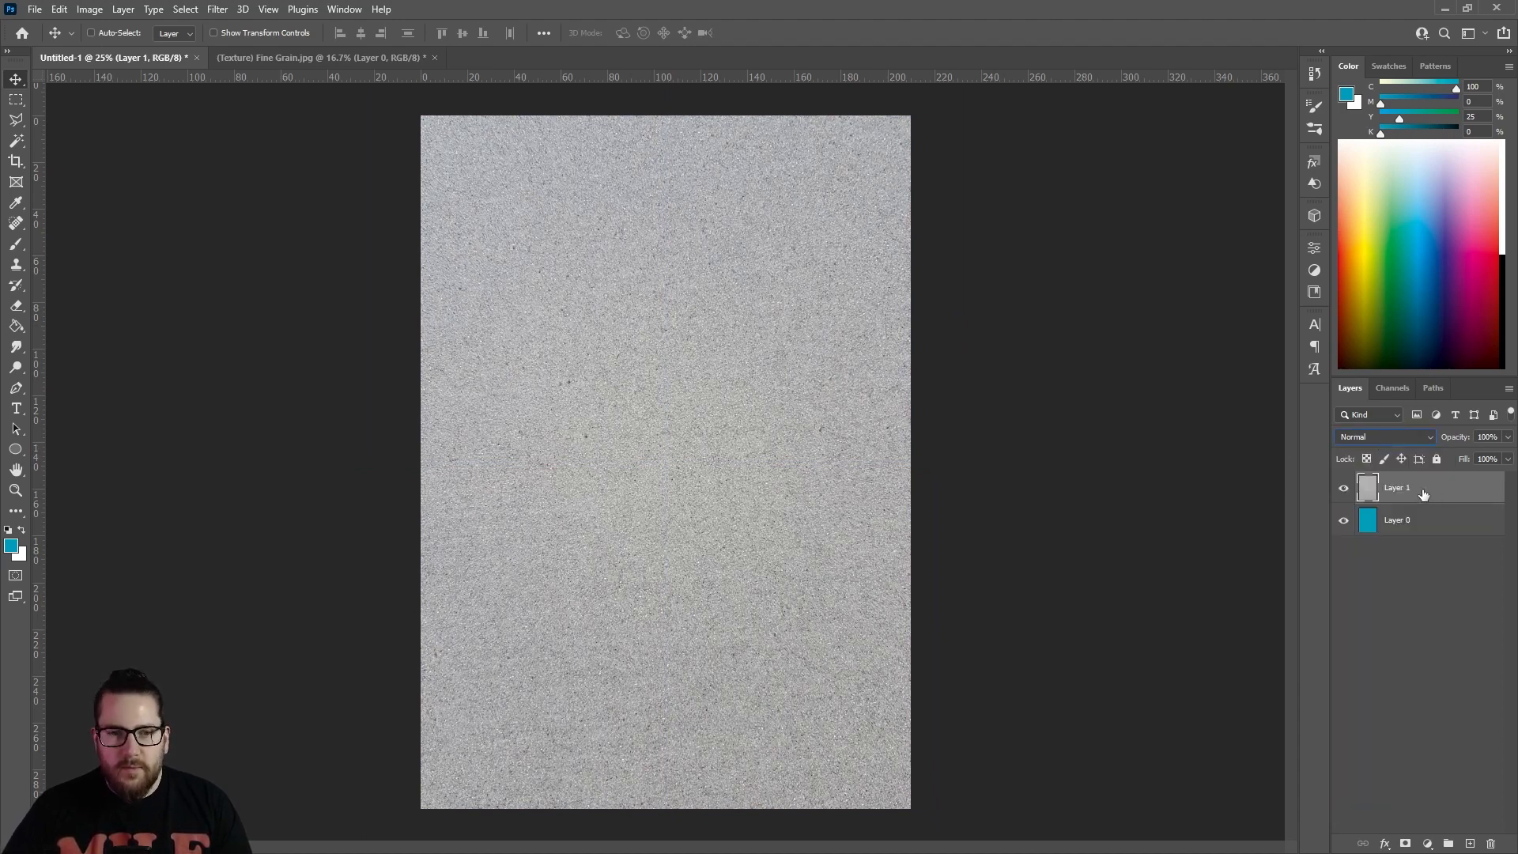
left_click(1378, 435)
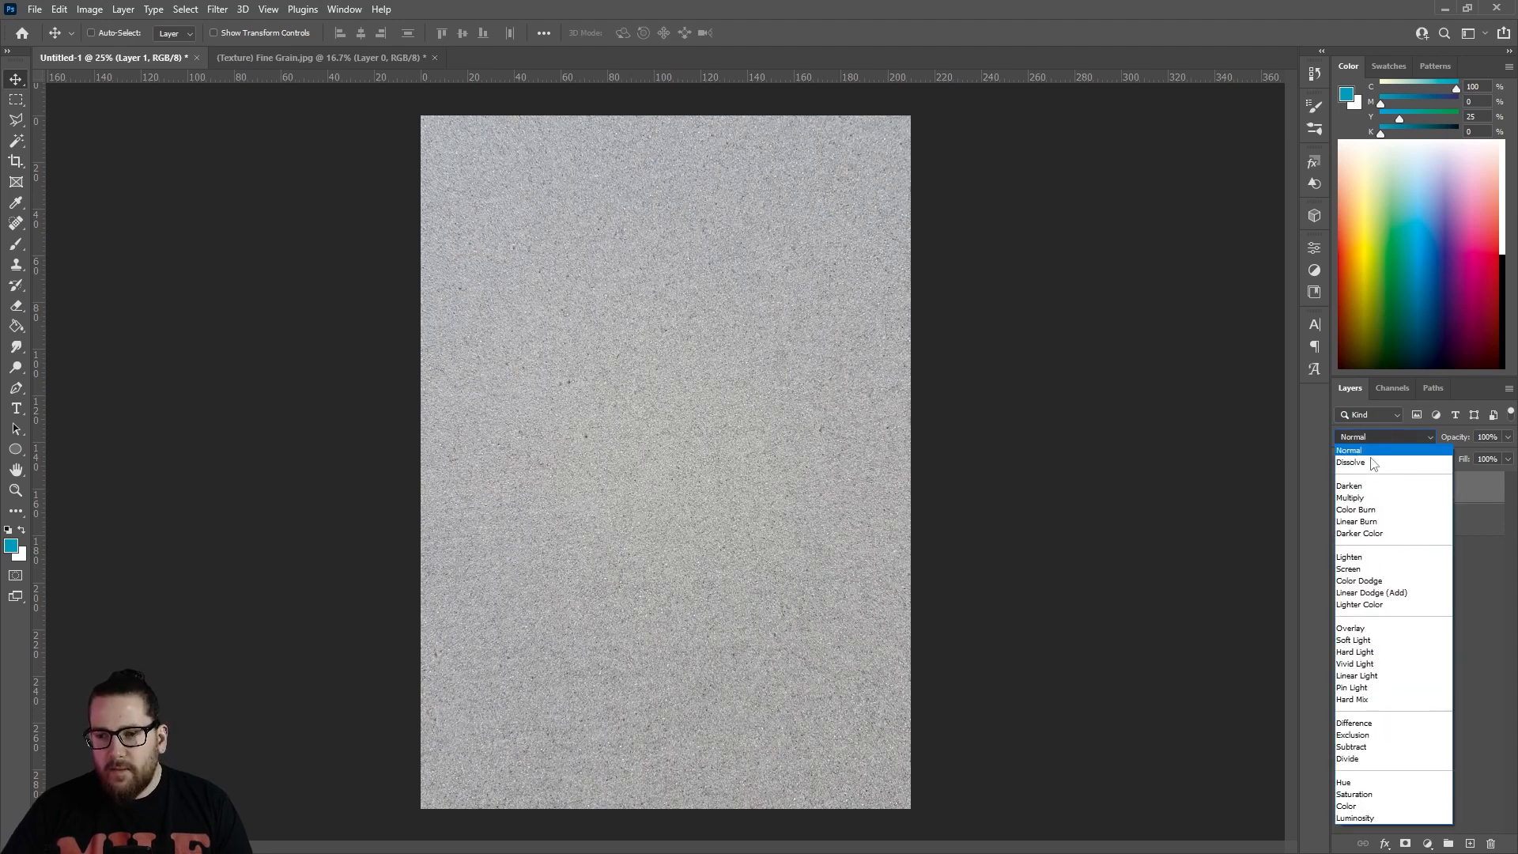
left_click(1354, 486)
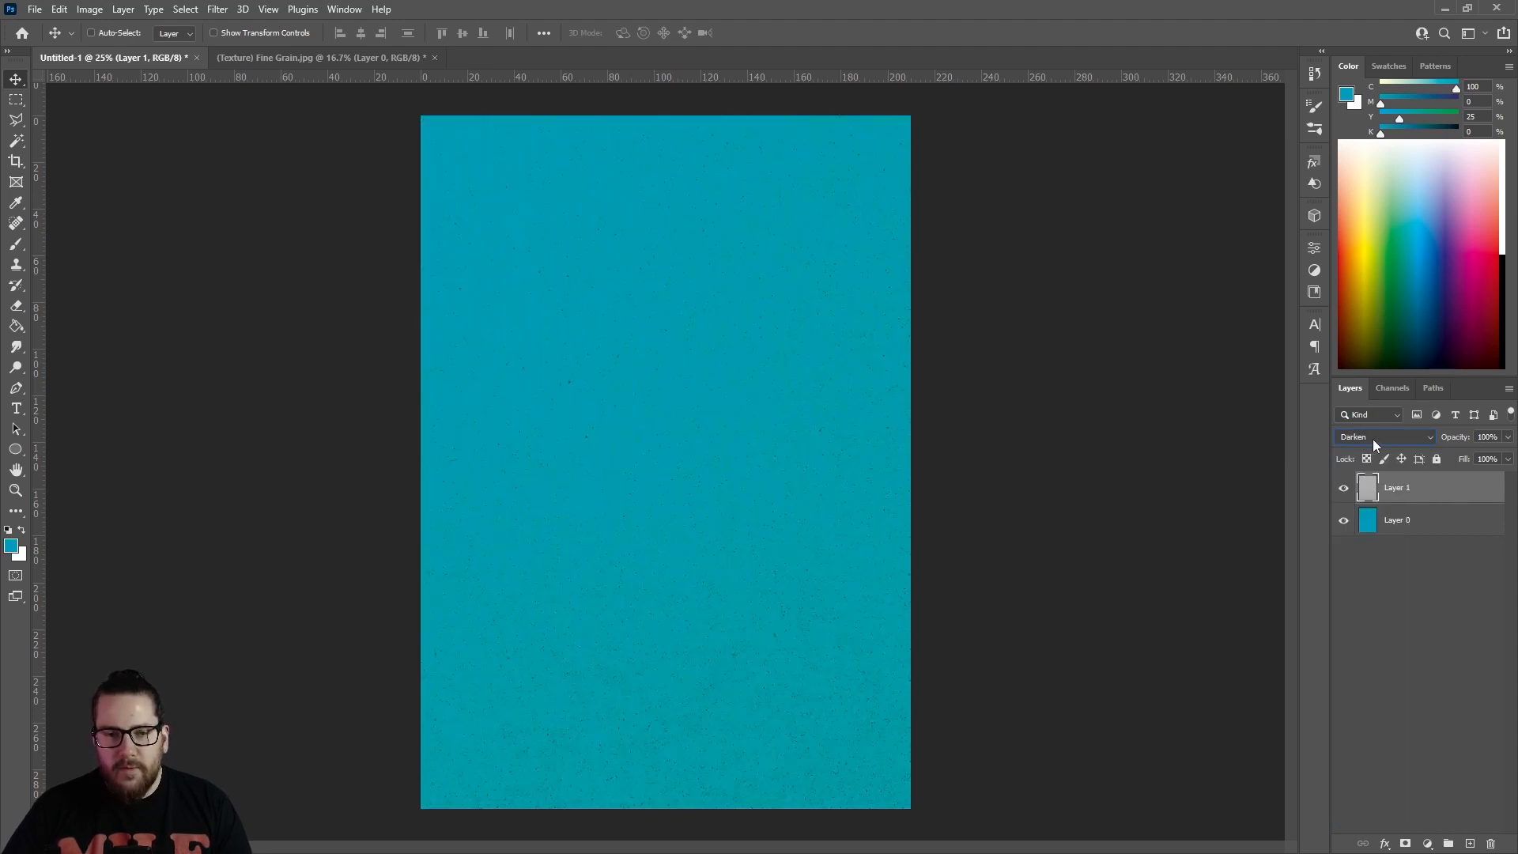
- Preview the grain texture layer in the successive blend modes from Multiply through Saturation
key("Down")
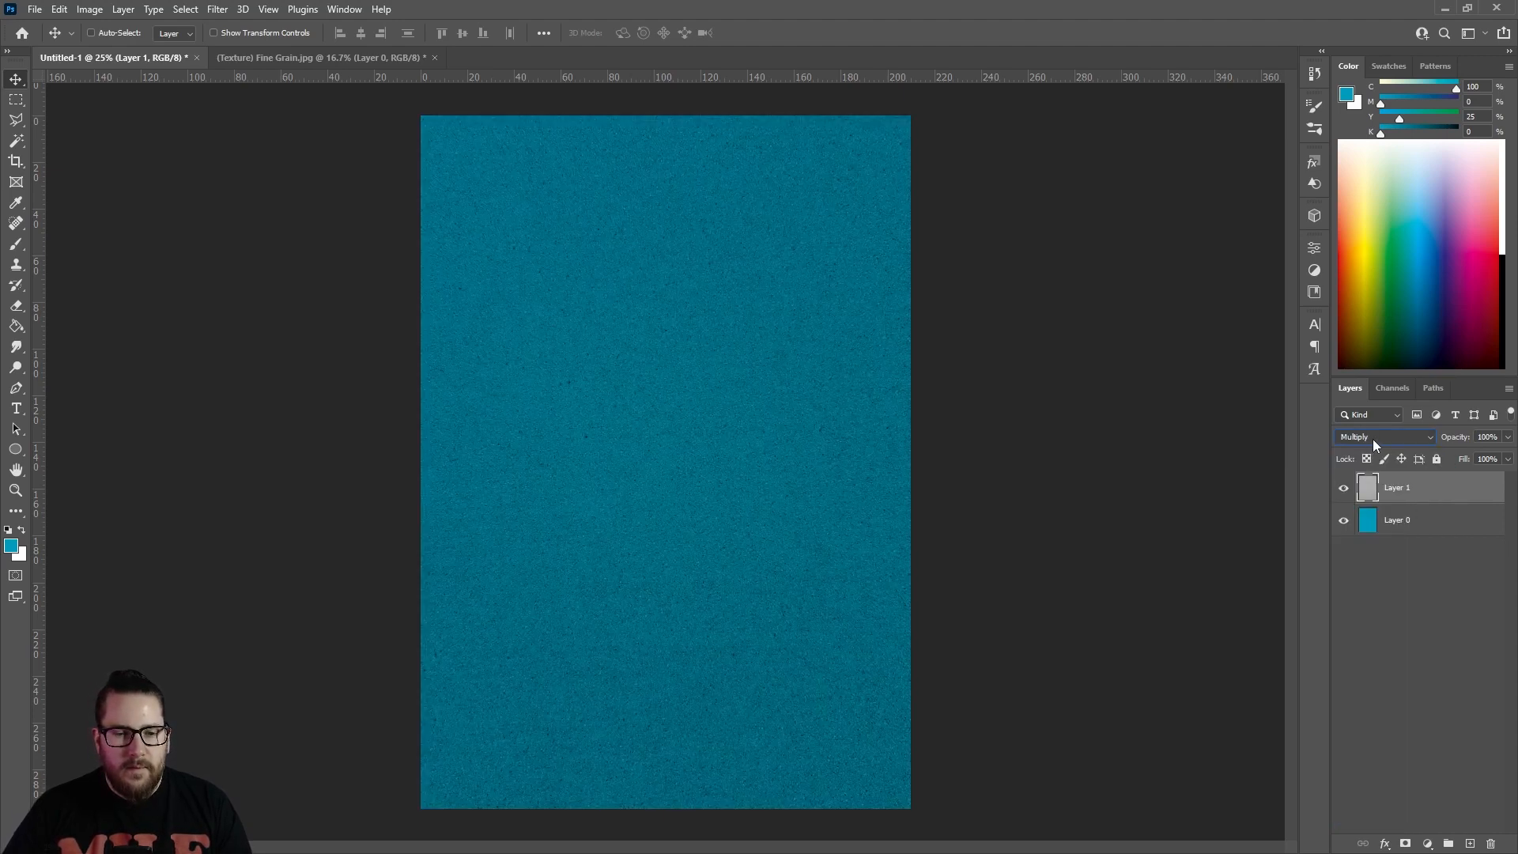
key("Down")
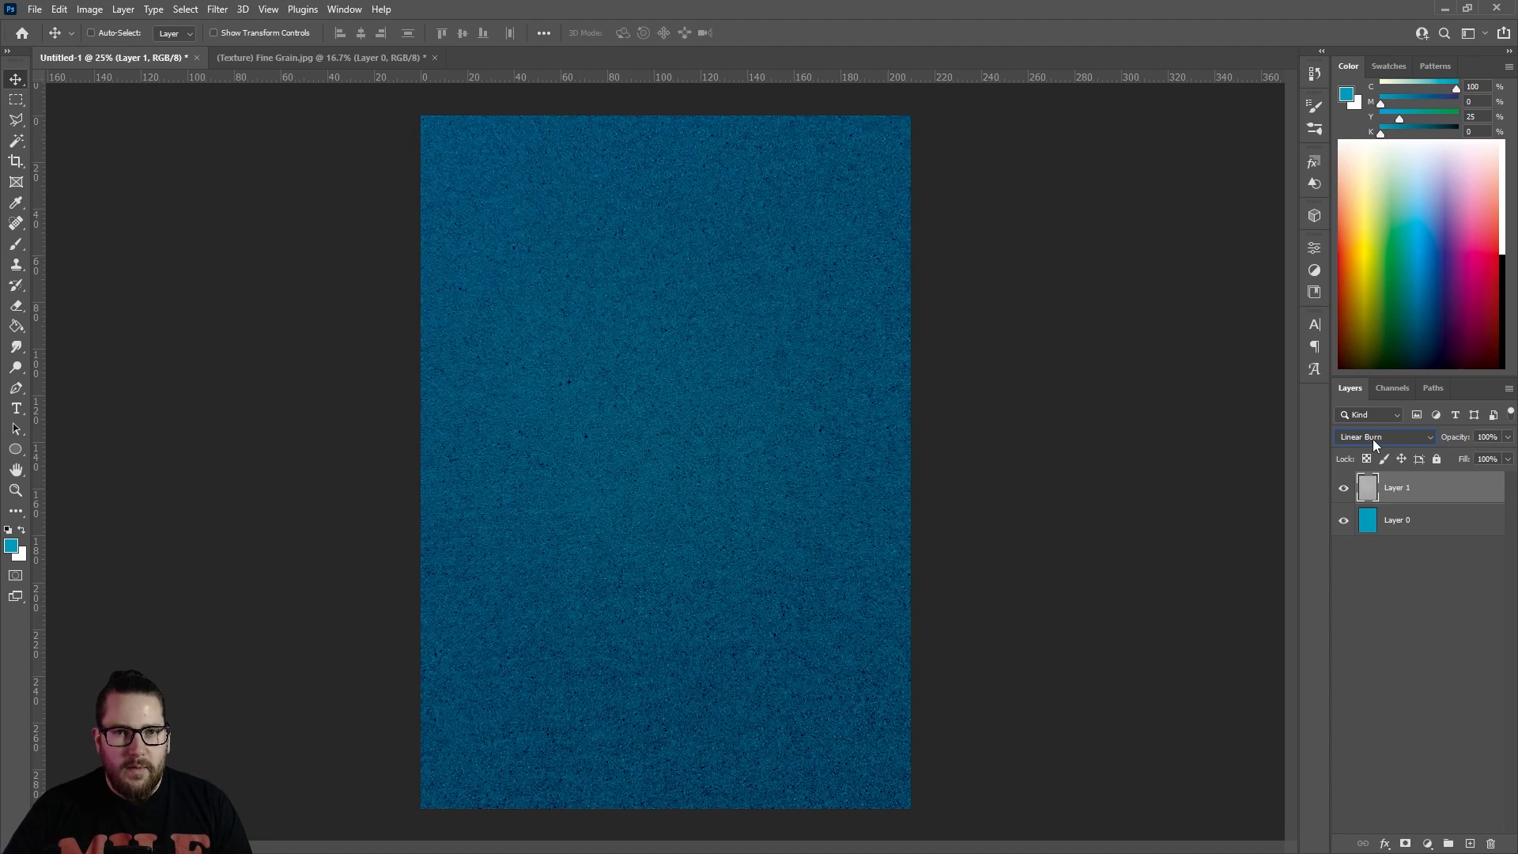
key("Down")
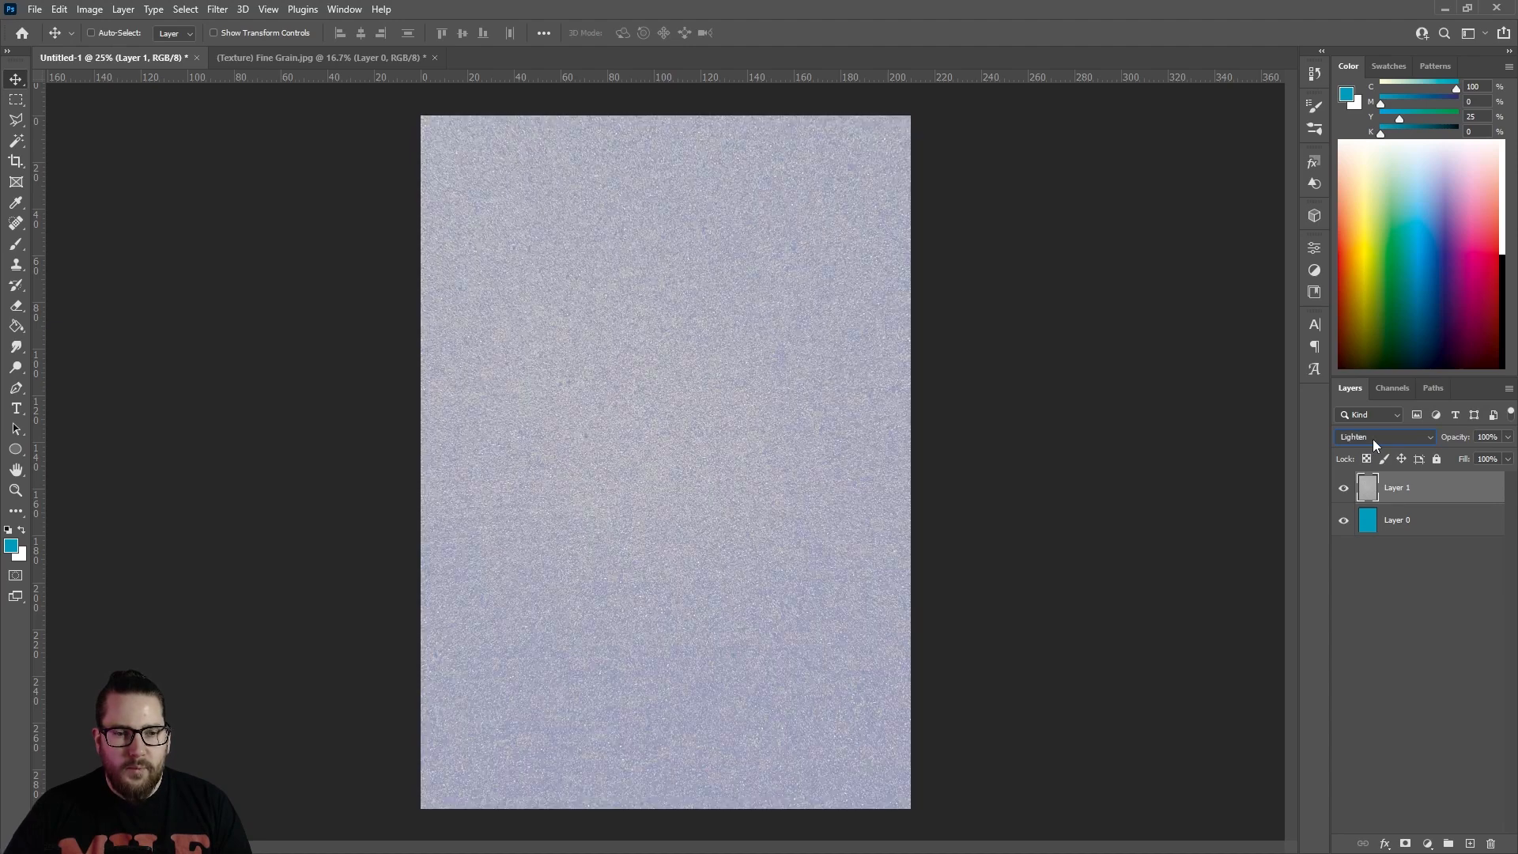
key("Down")
key("Down")
key("Down")
key("Down")
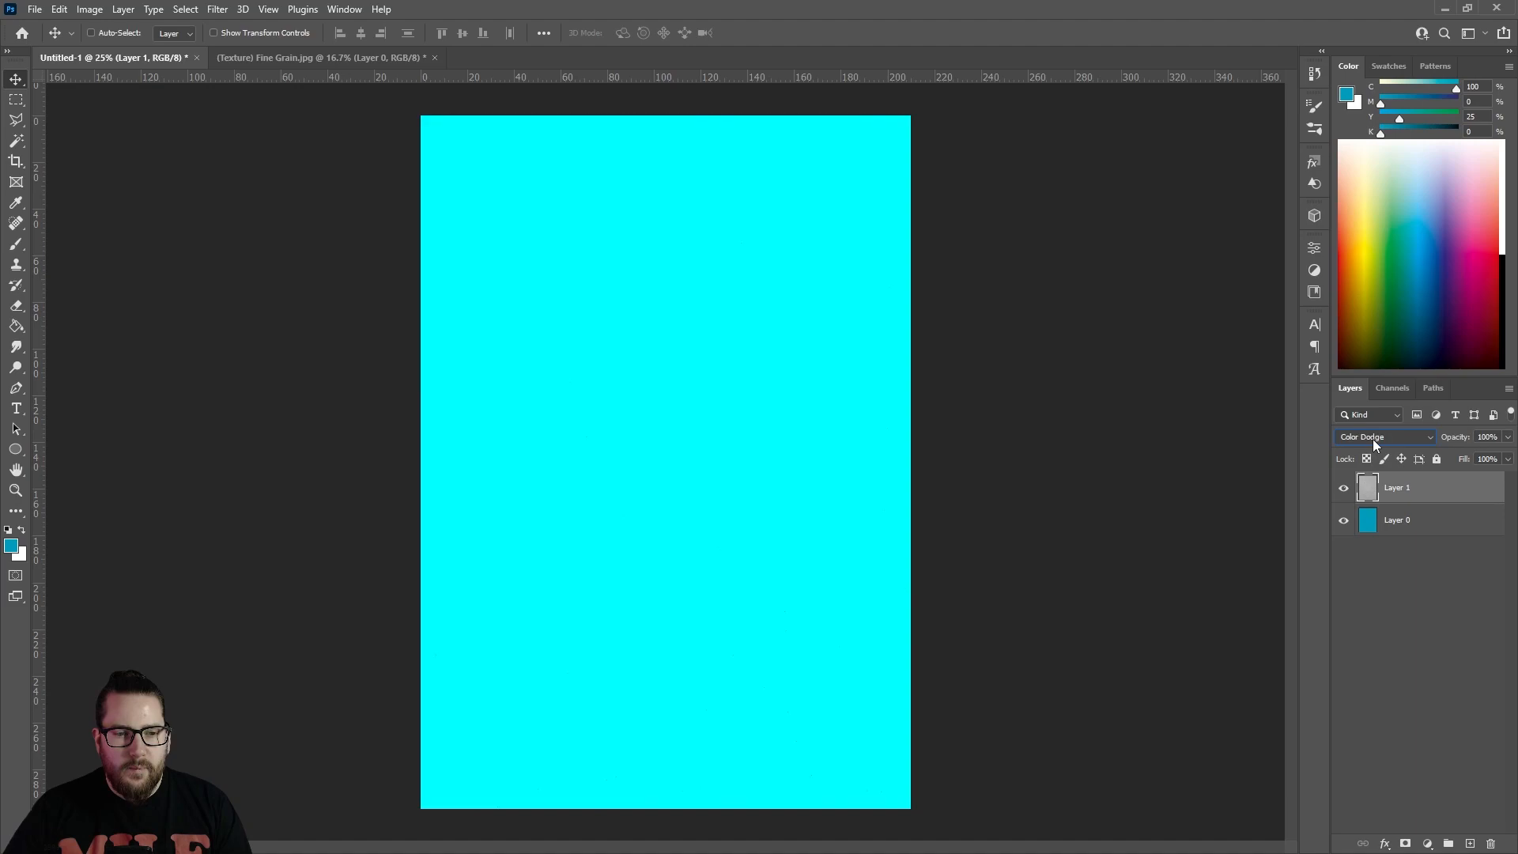
key("Down")
key("Down")
key("Down")
key("Down")
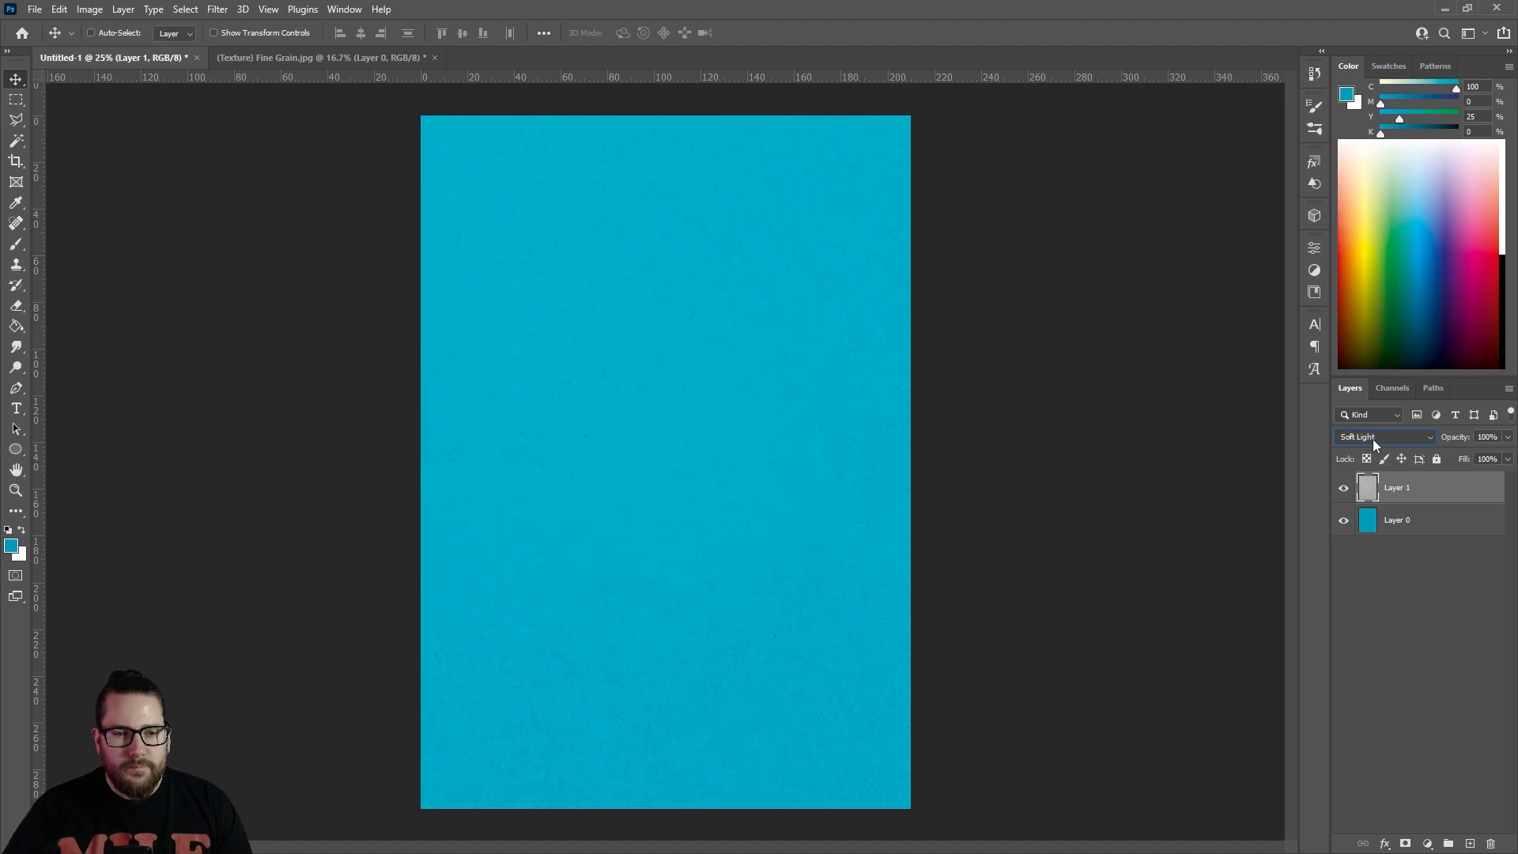
key("Down")
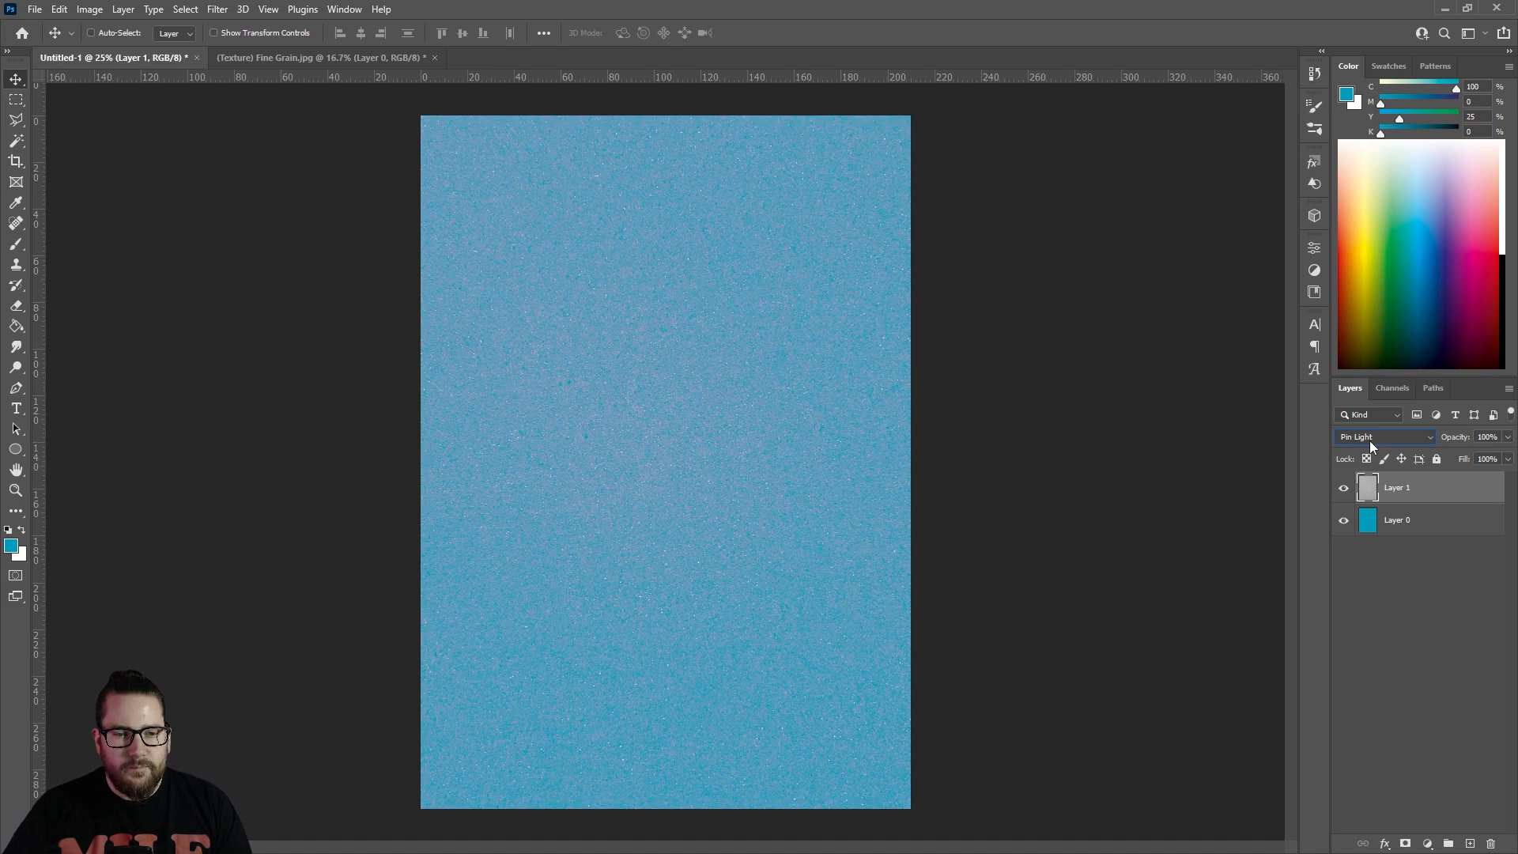
key("Down")
key("Down")
key("Down")
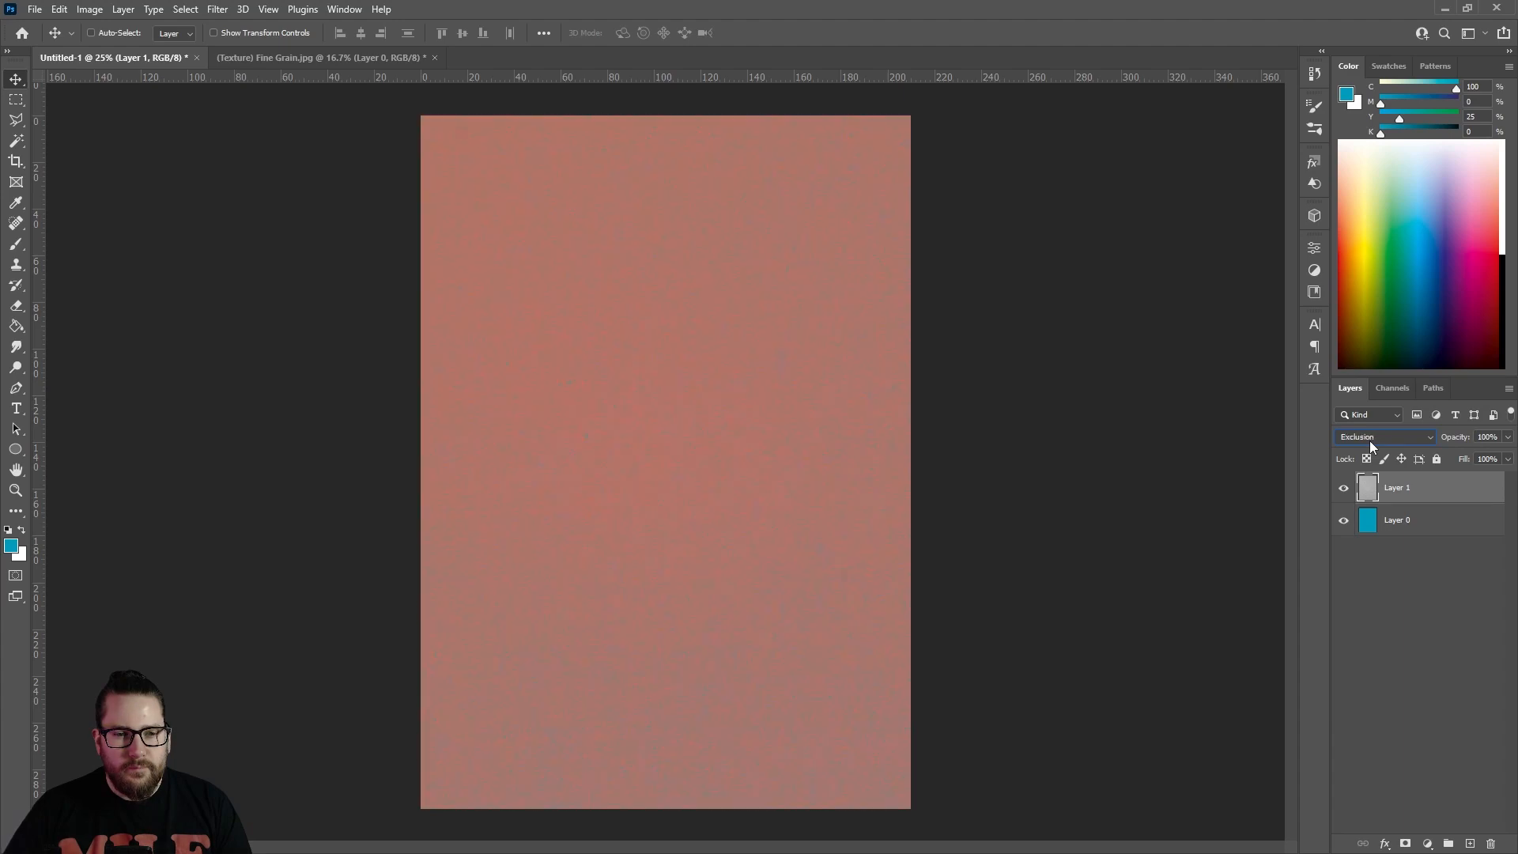
key("Down")
key("Down")
key("Down")
key("Down")
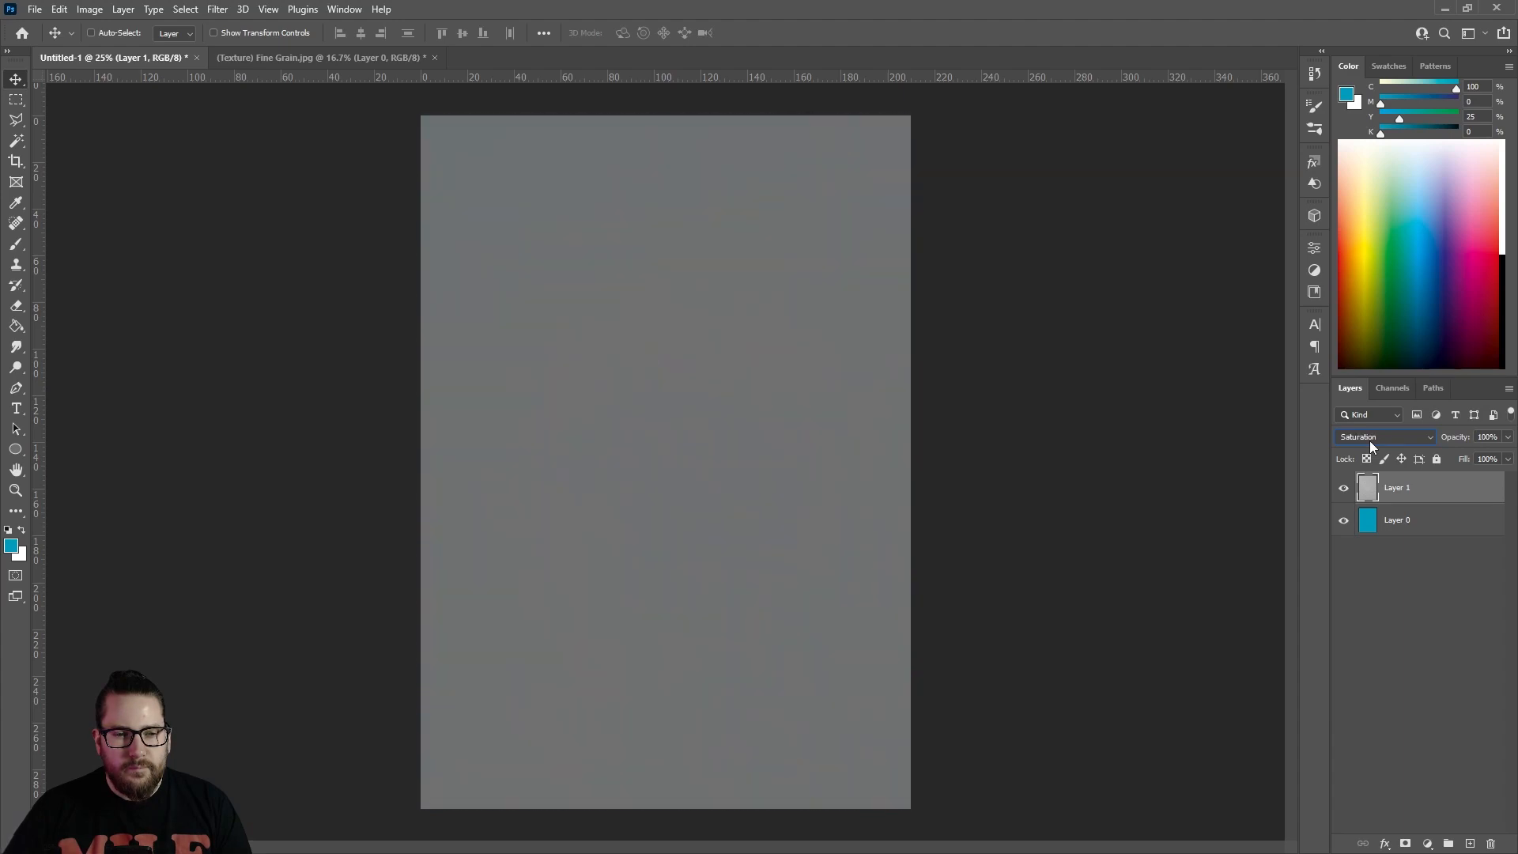
left_click(1370, 440)
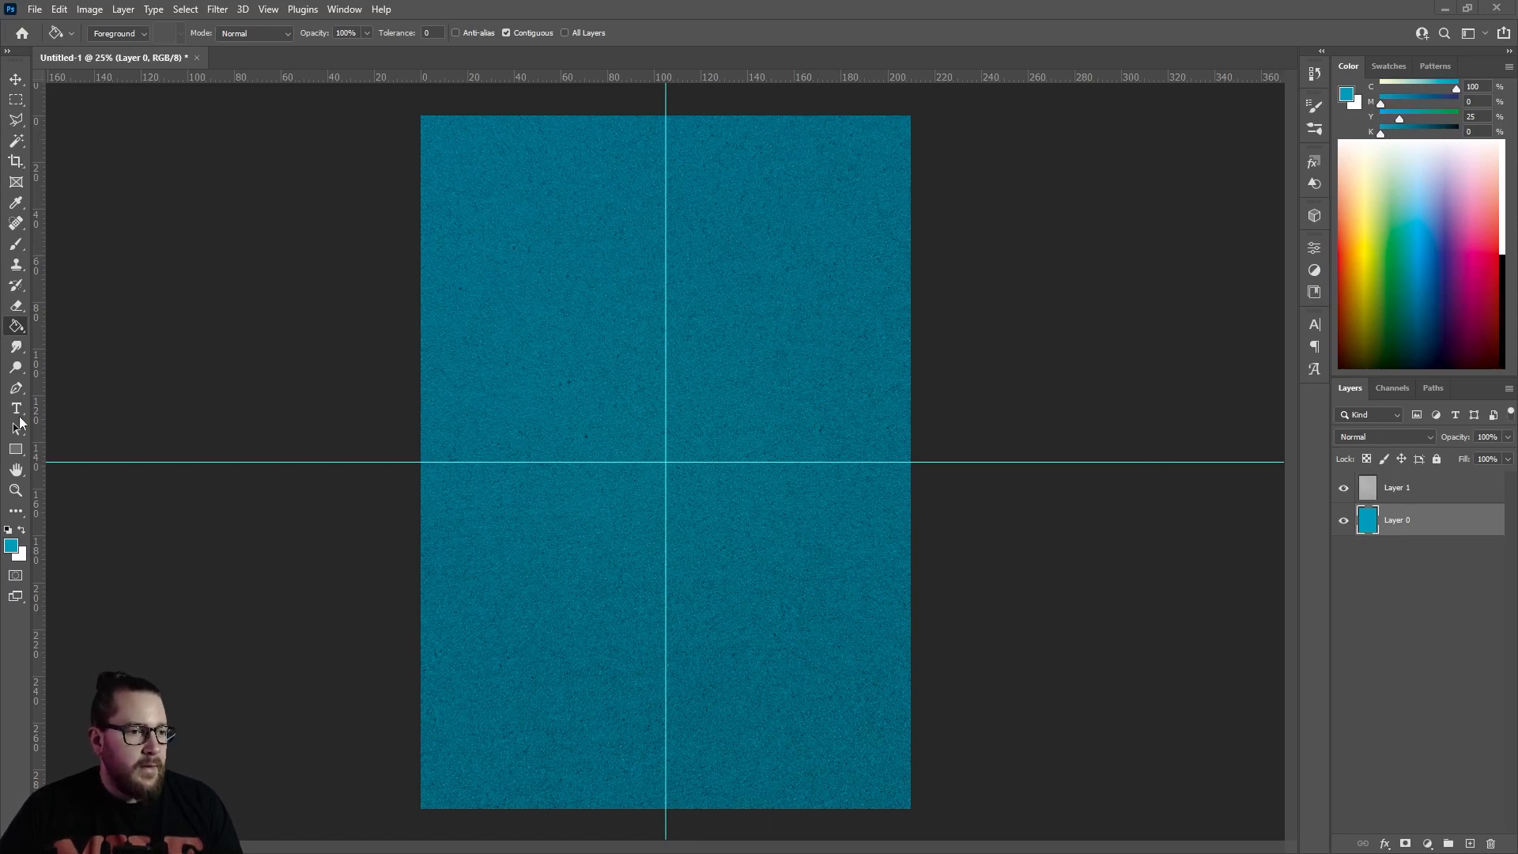
- Draw a rectangle about 110 x 155 mm over the canvas's upper-left quadrant, snapped to the centre guides, and fill it with dark crimson
left_click(16, 449)
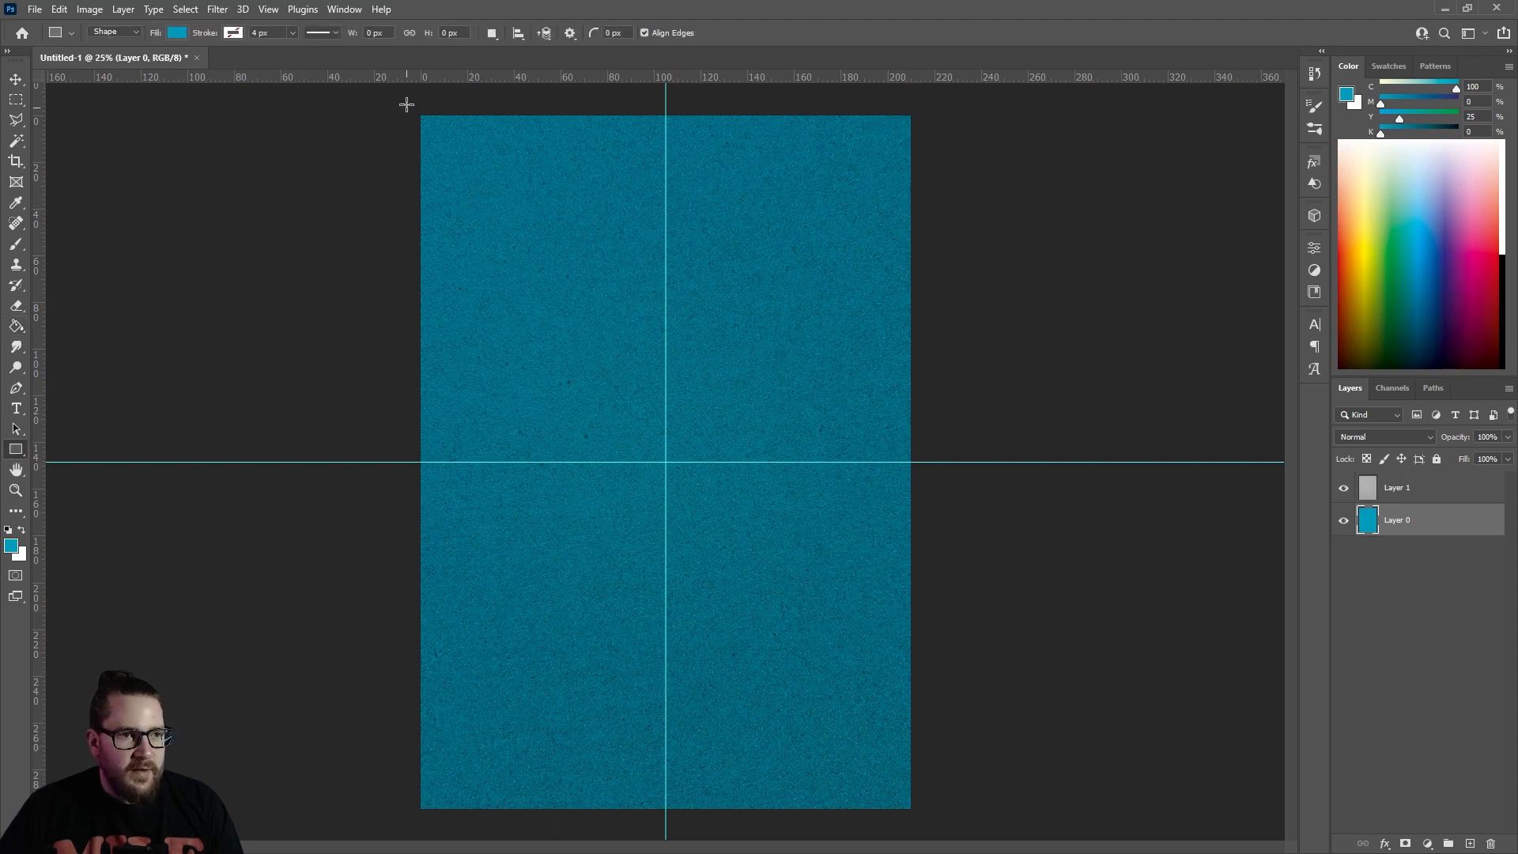
left_click_drag(409, 100, 666, 461)
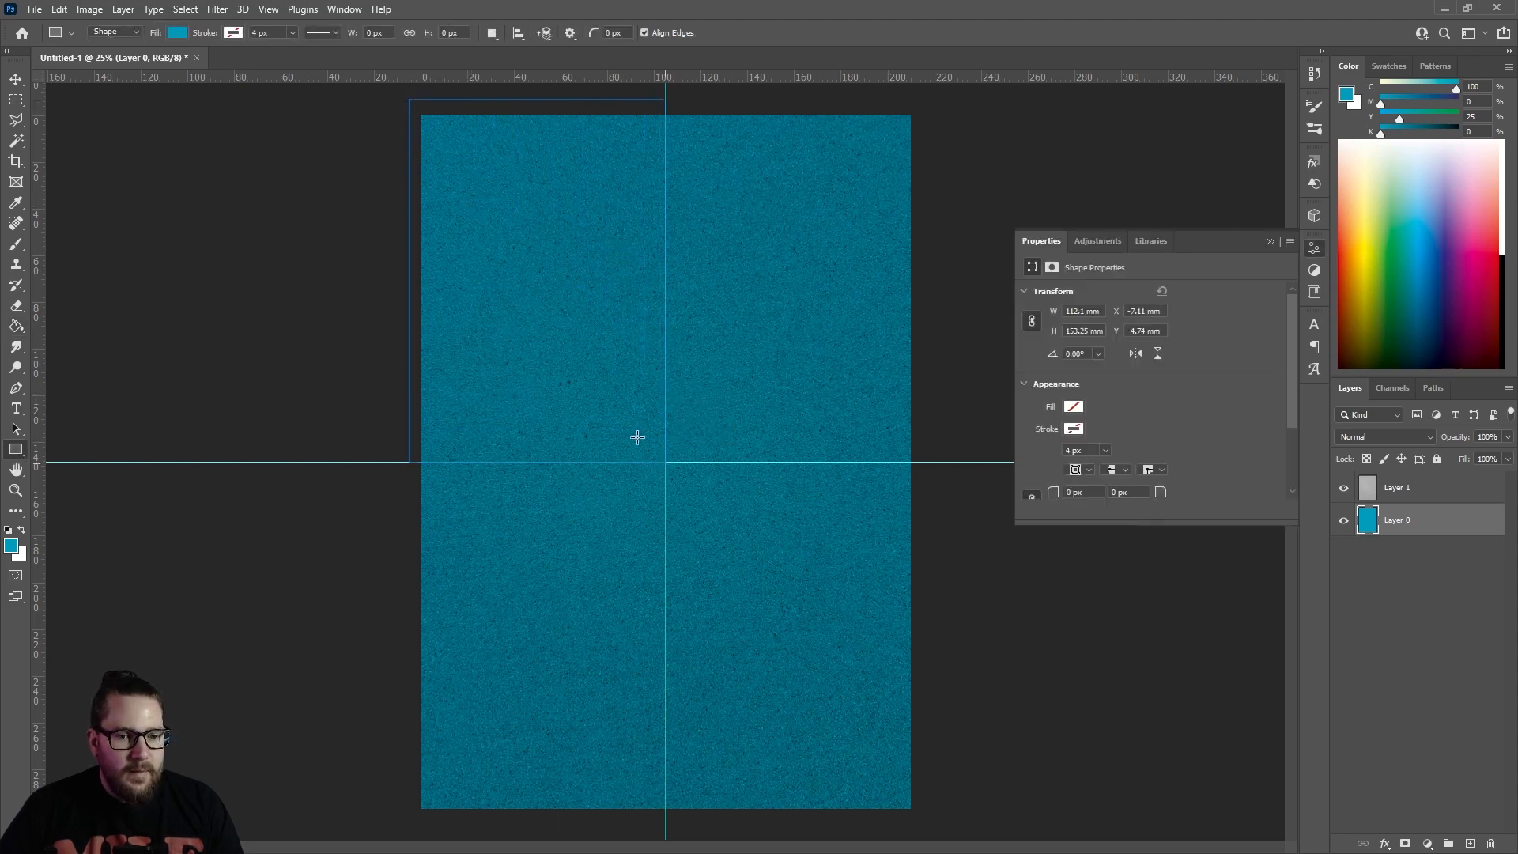
left_click(177, 32)
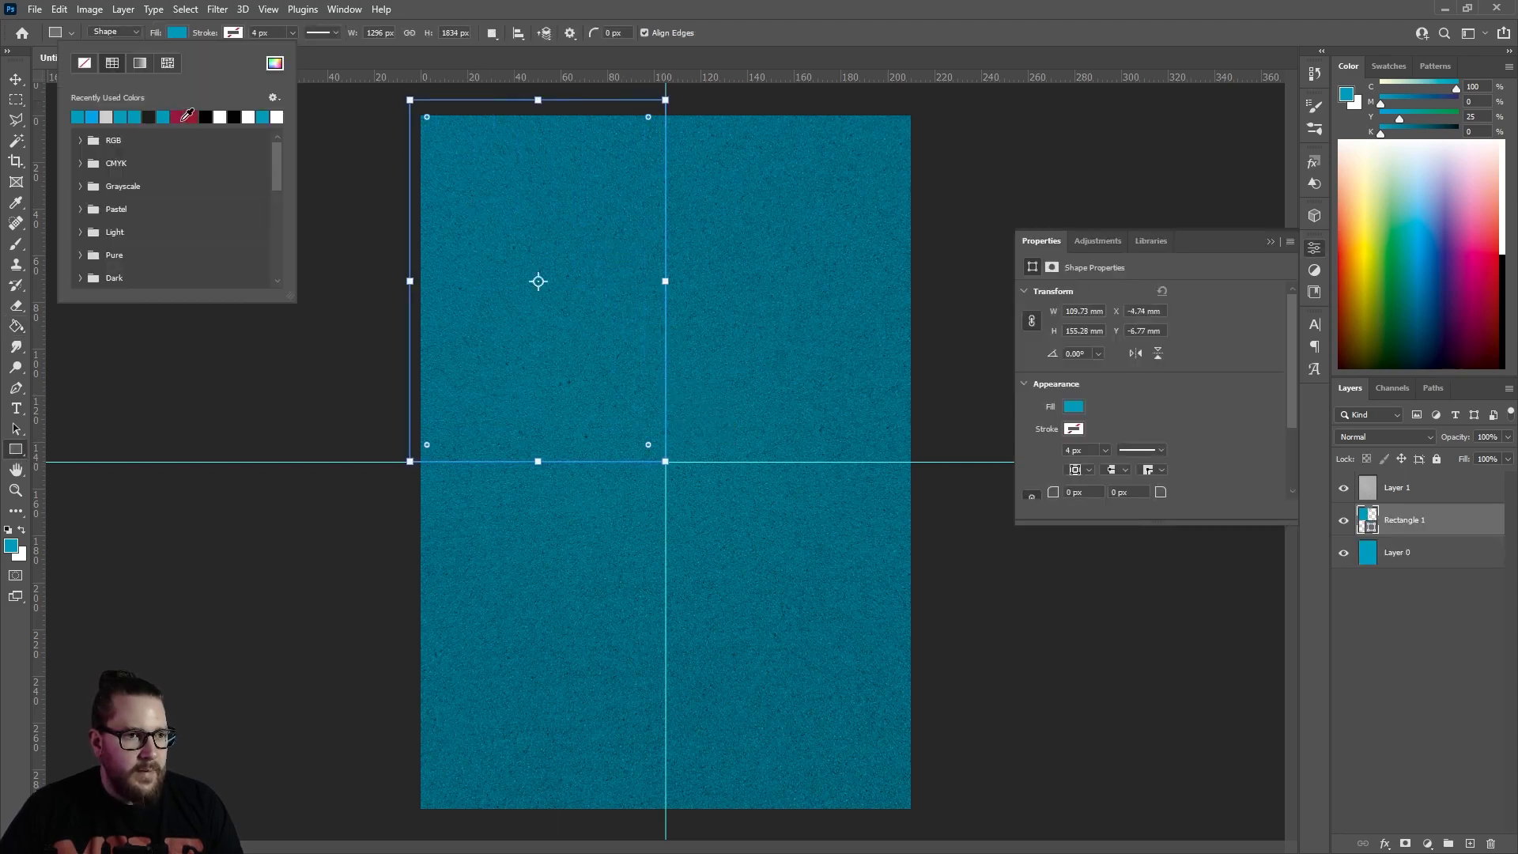
left_click(188, 117)
left_click(547, 91)
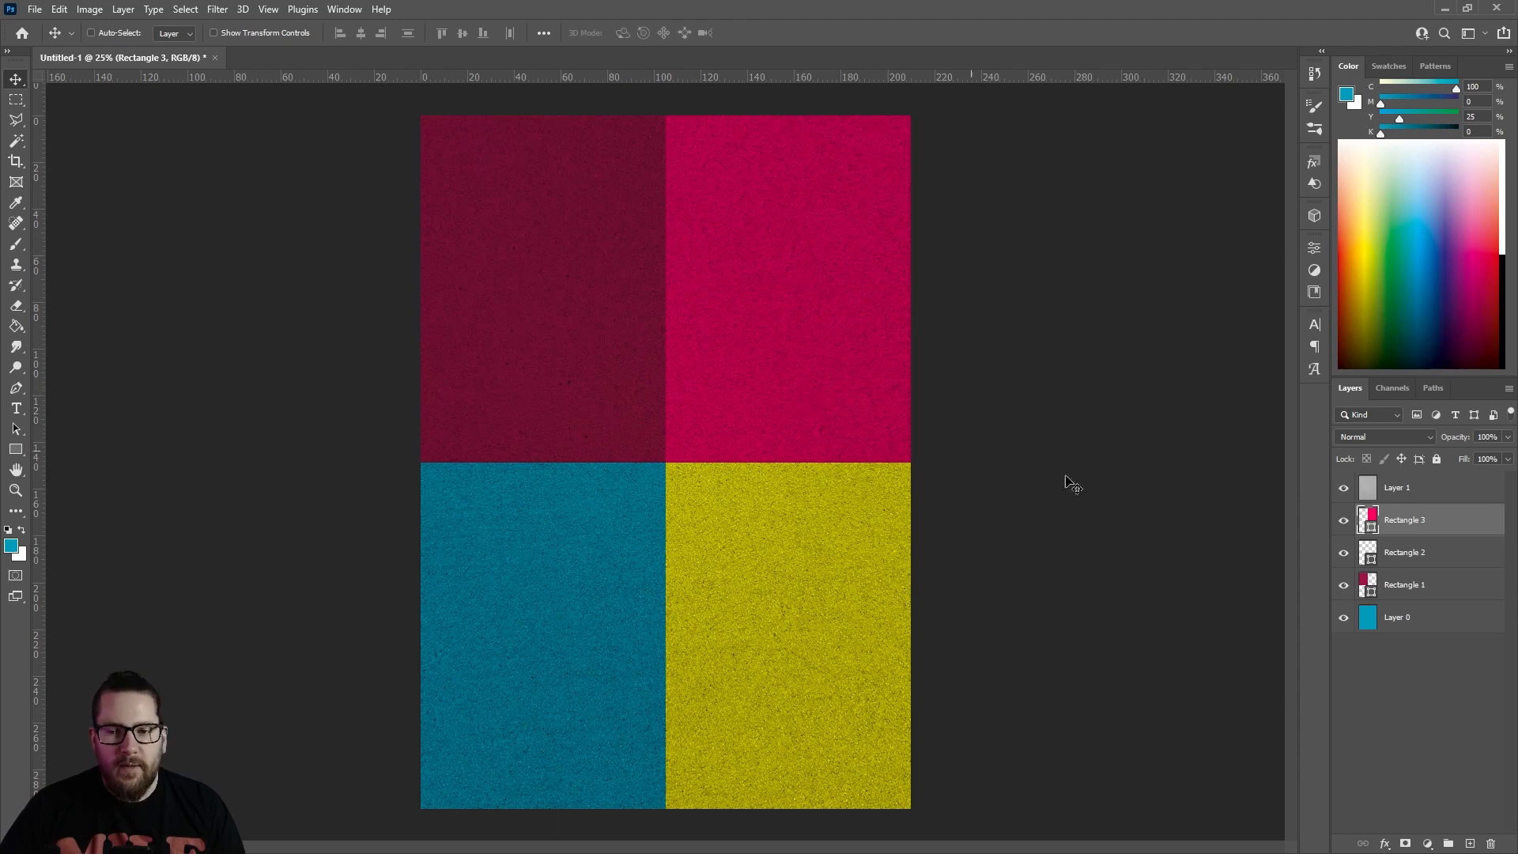
- Set the grain texture layer above the four colour blocks to Overlay and delete that texture layer
left_click(1417, 490)
left_click(1385, 438)
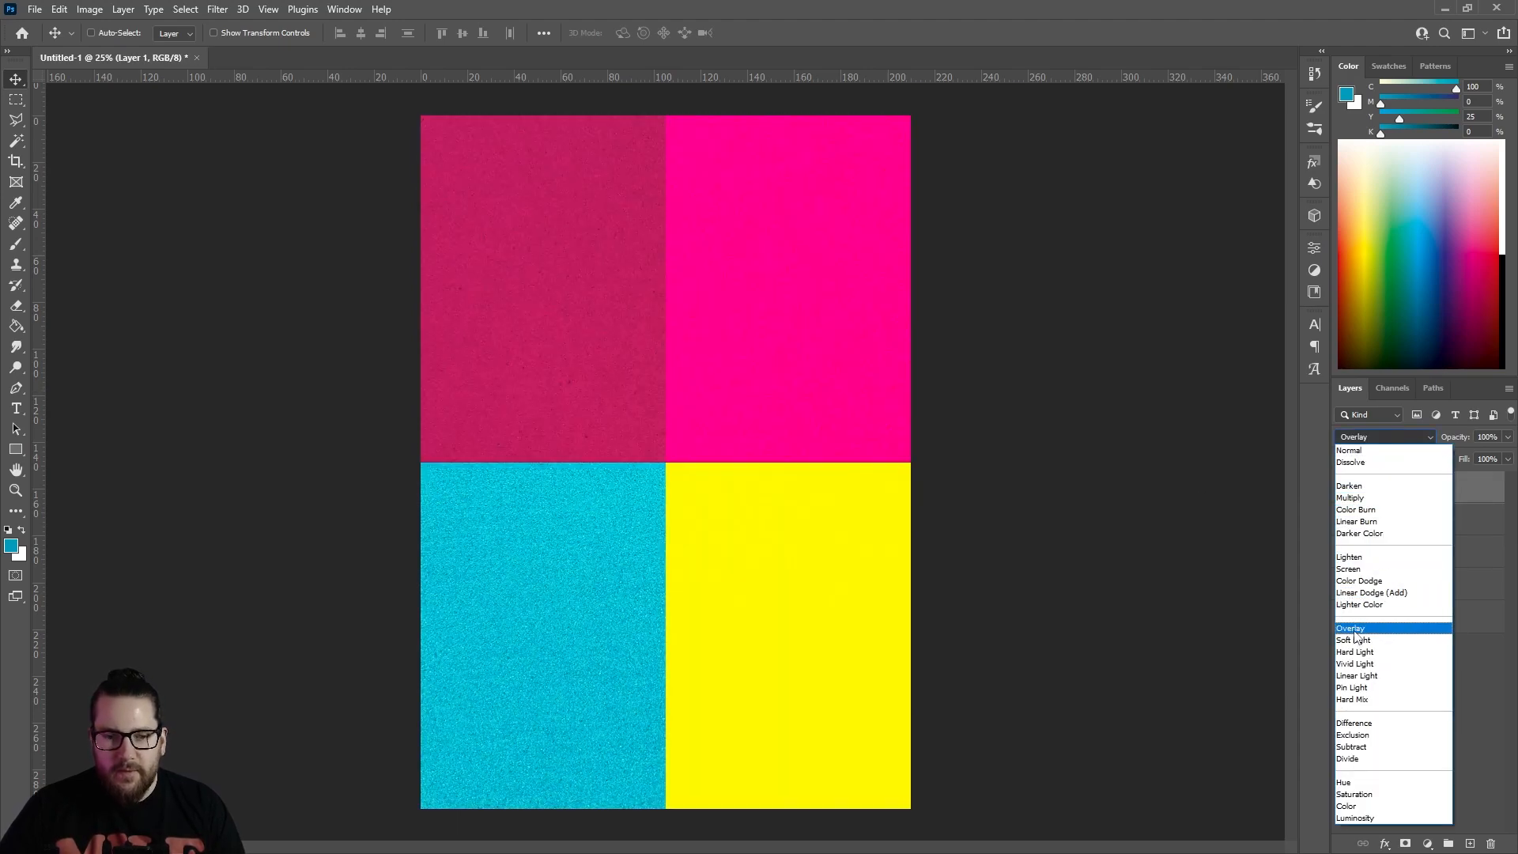
left_click(1352, 629)
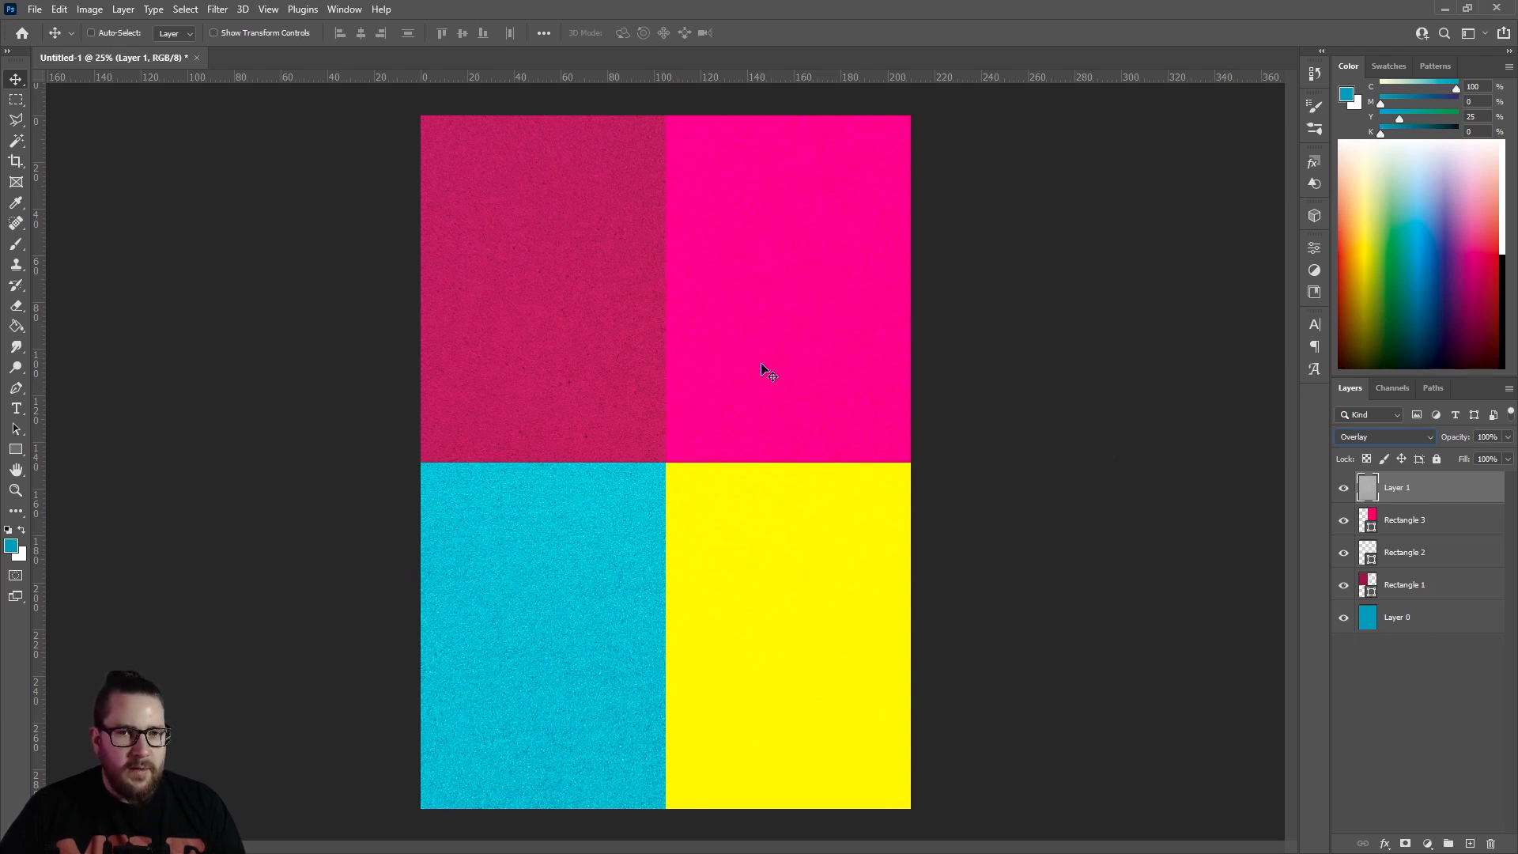
key("Delete")
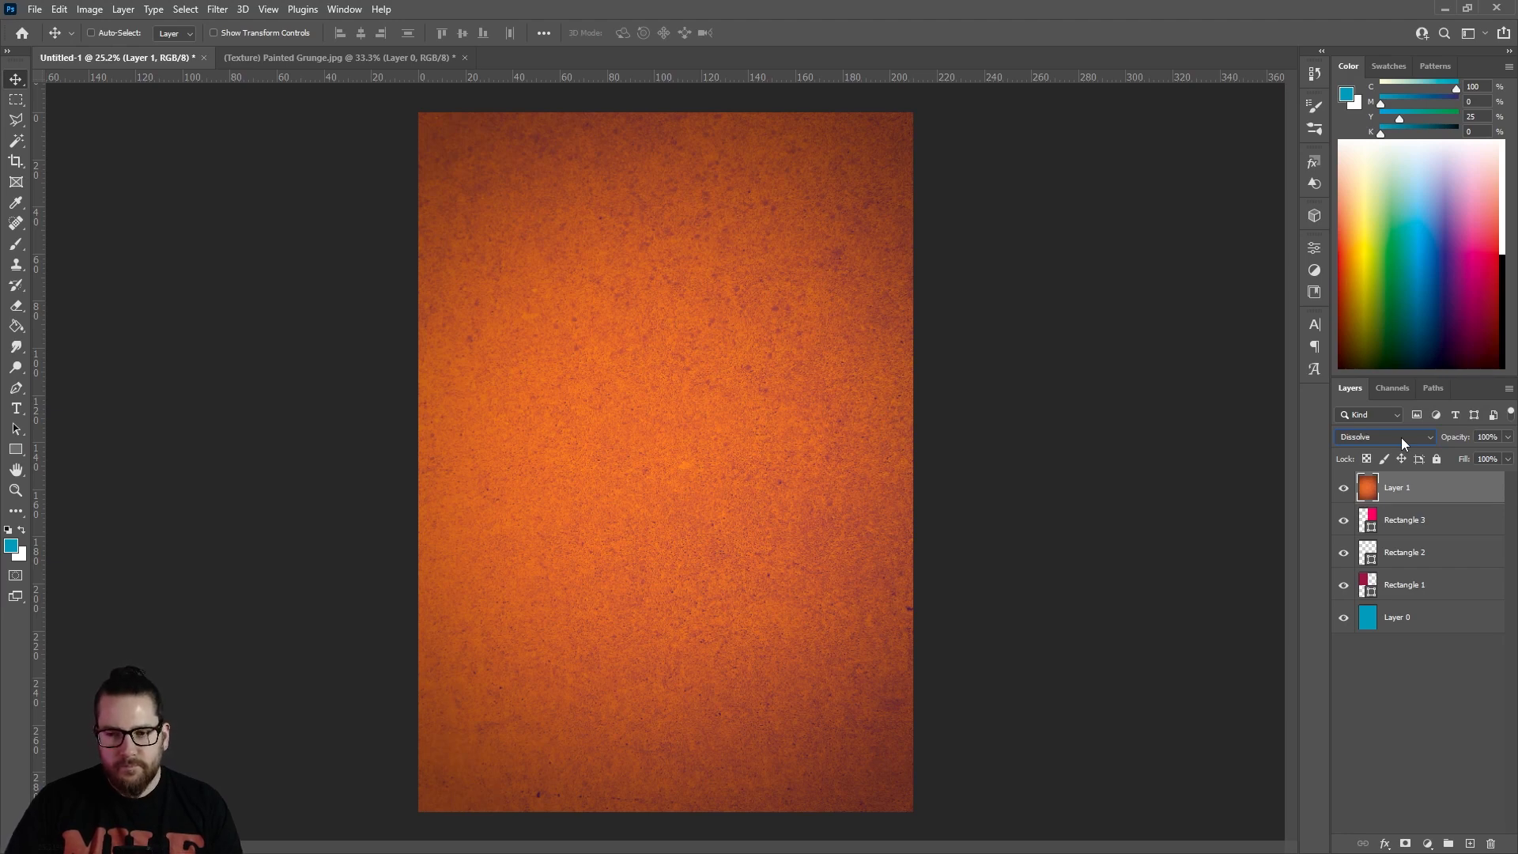
- Preview the Painted Grunge texture layer over the colour blocks in successive blend modes, including Multiply, Darker Color, Screen and Linear Dodge (Add)
scroll(1401, 438, "down", 1)
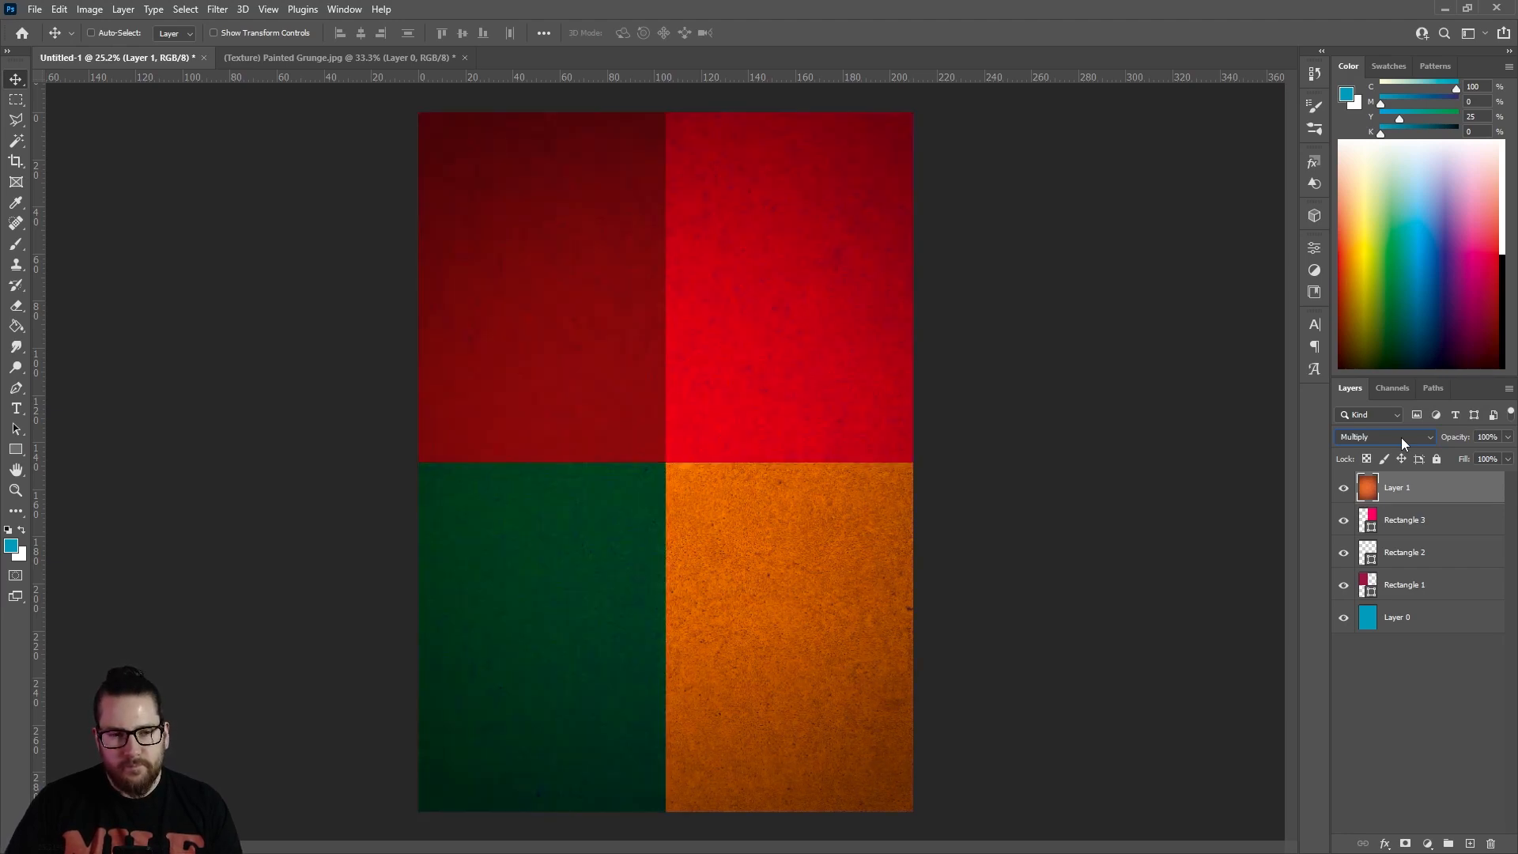
scroll(1401, 438, "down", 2)
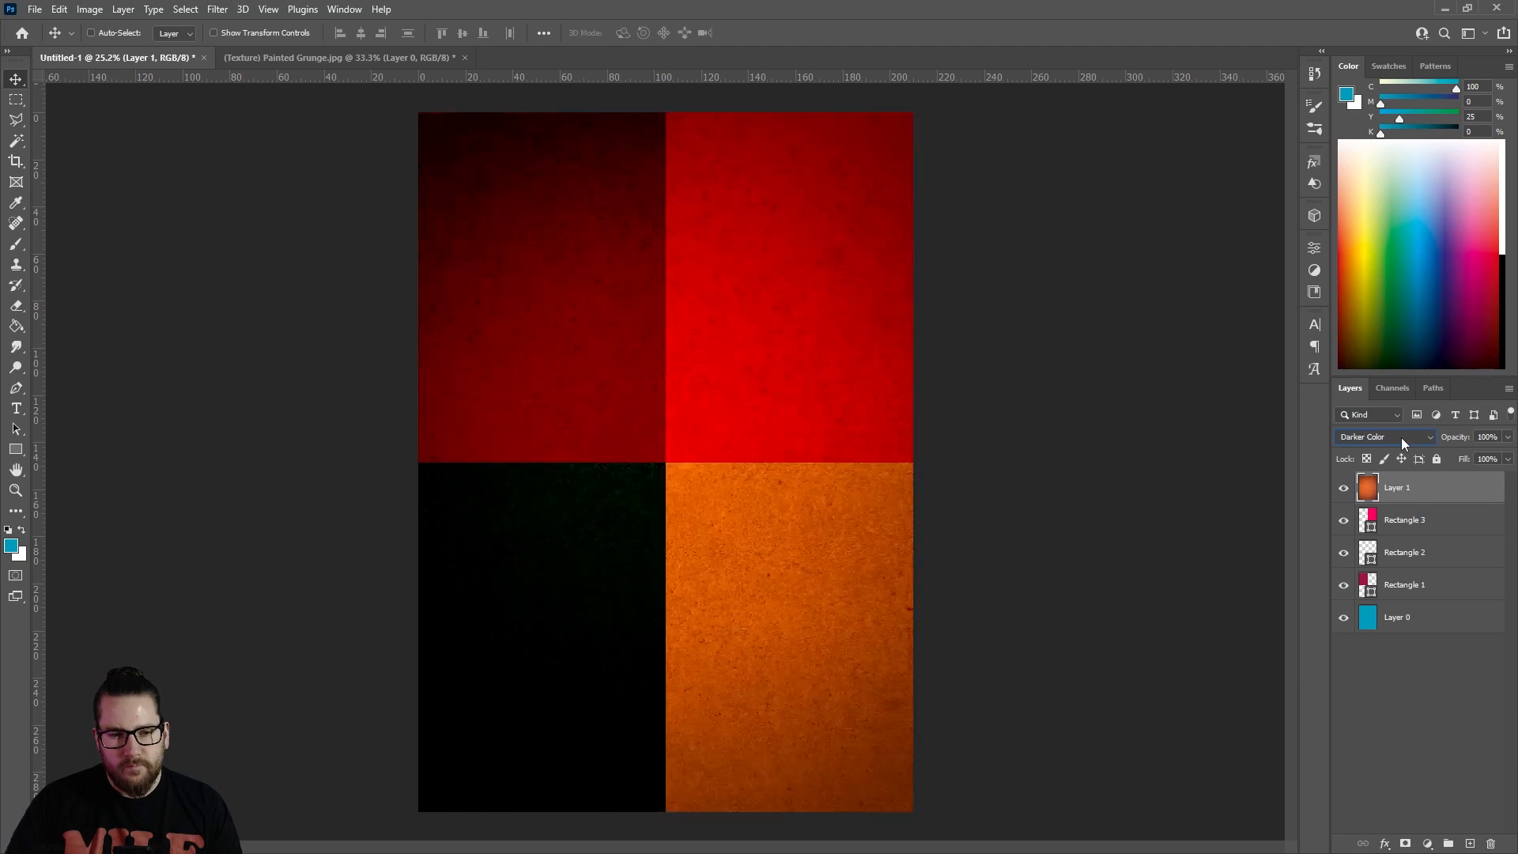
scroll(1401, 439, "down", 2)
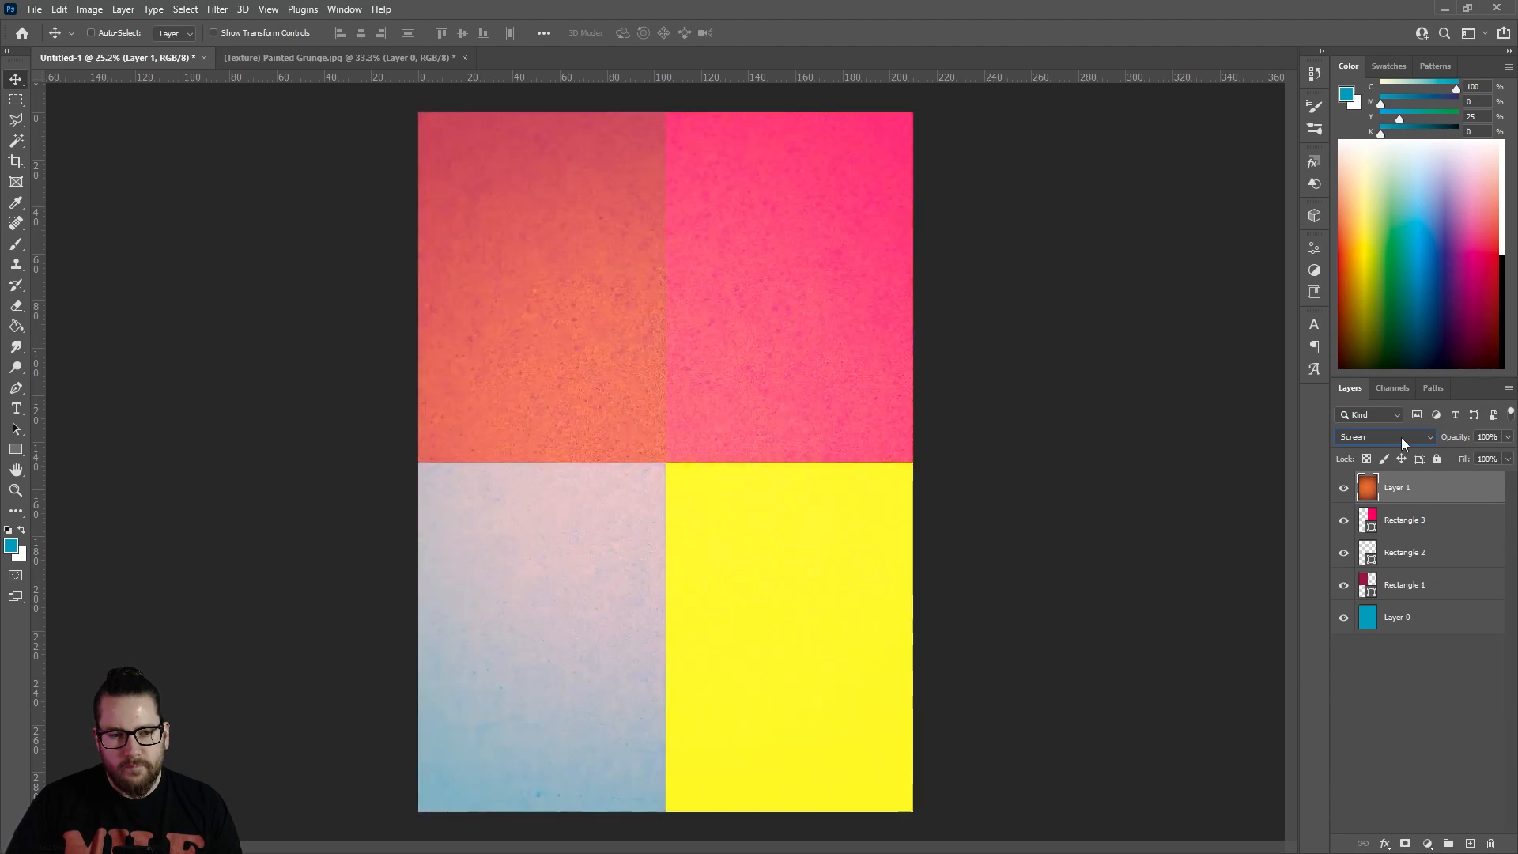
scroll(1402, 439, "down", 2)
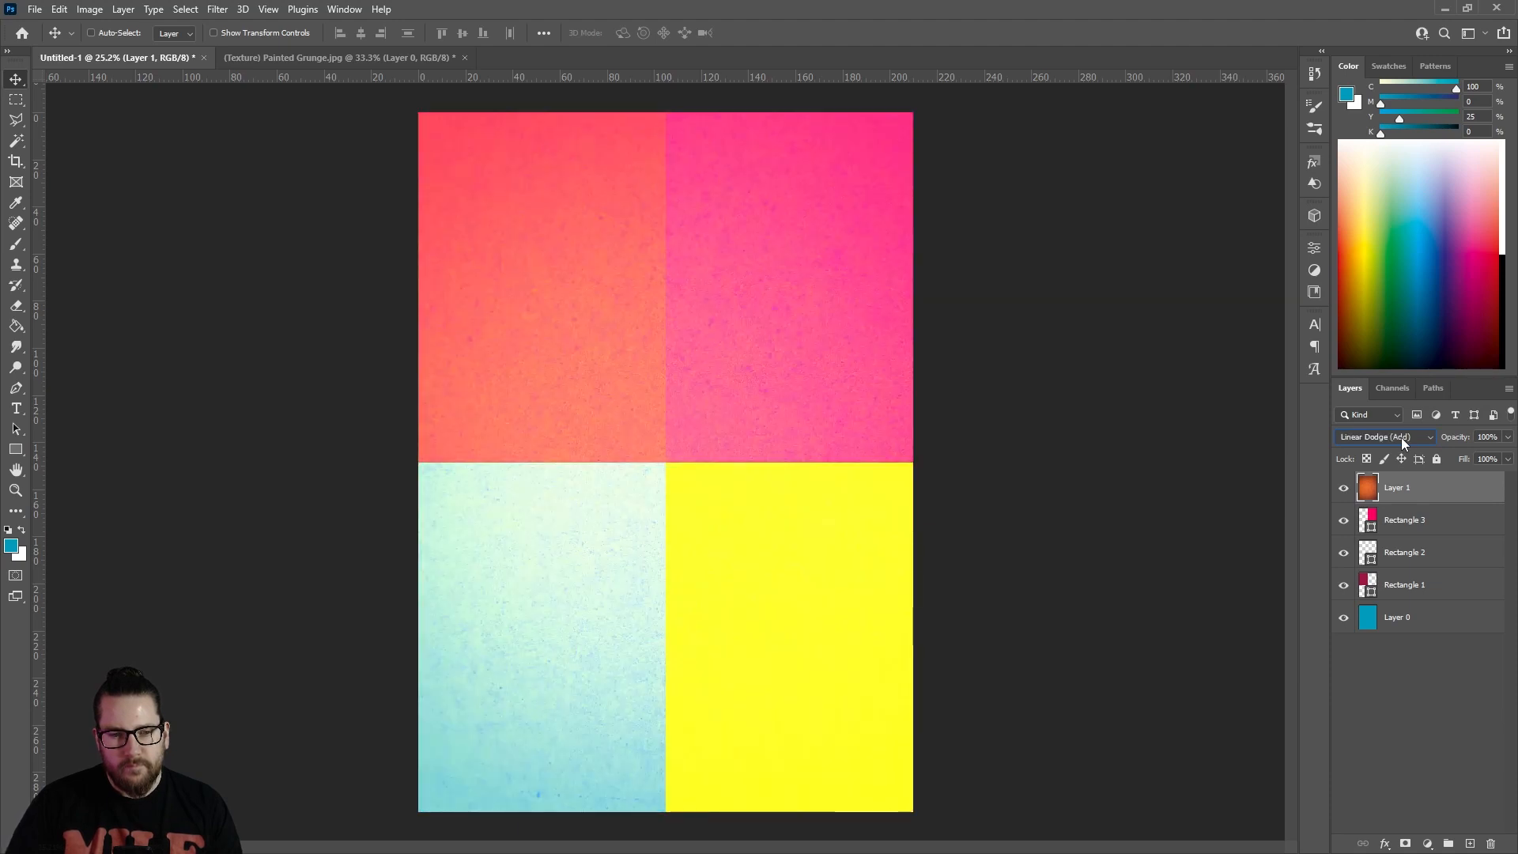
scroll(1401, 438, "down", 3)
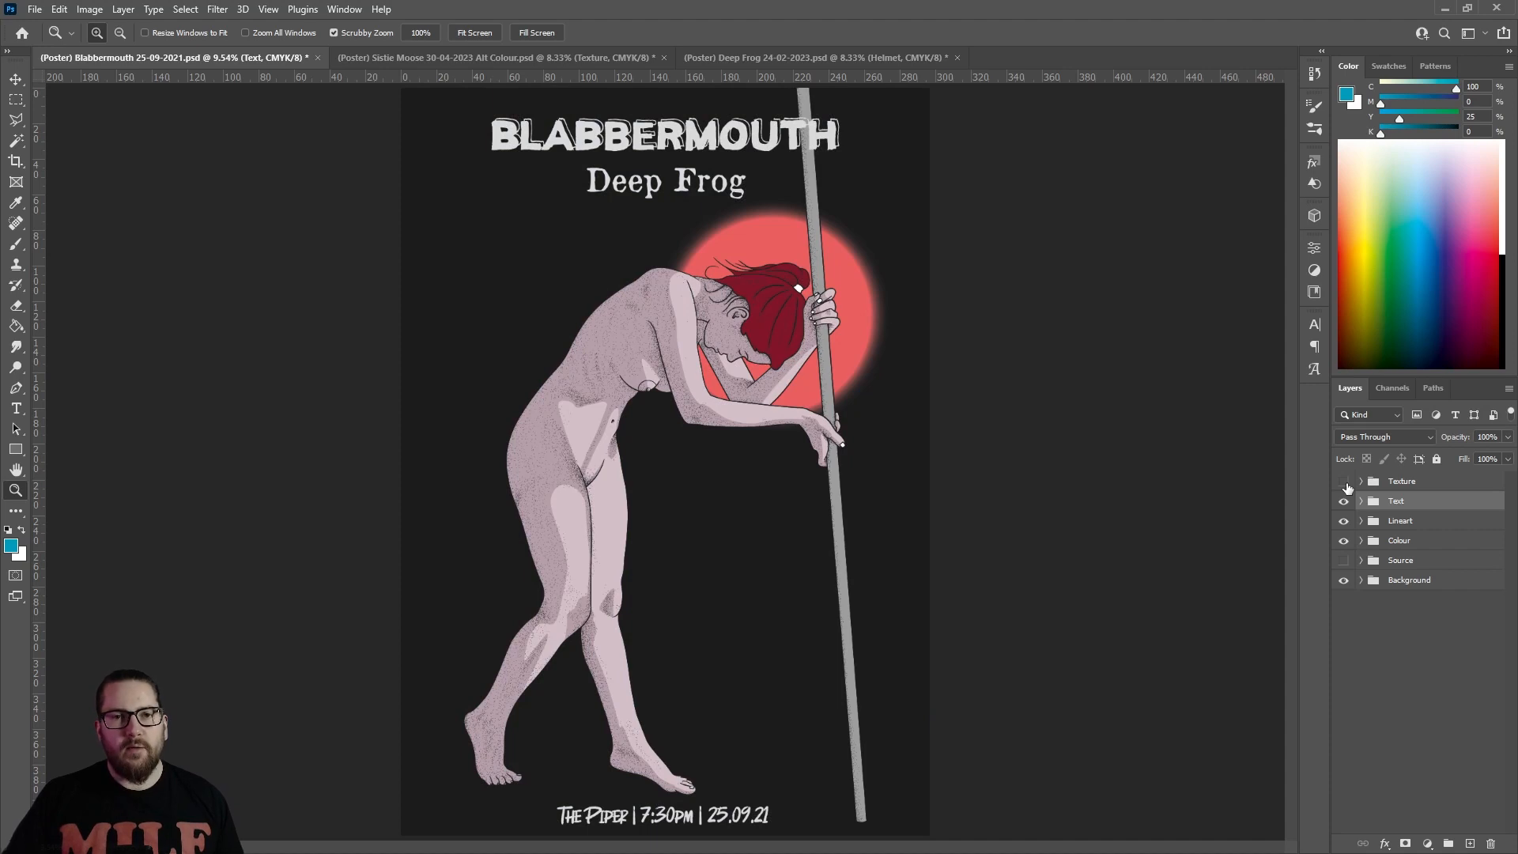
- Turn on the Texture groups in the Blabbermouth, Sistie Moose and Deep Frog posters, plus Layer 14 in the Deep Frog poster
left_click(1344, 482)
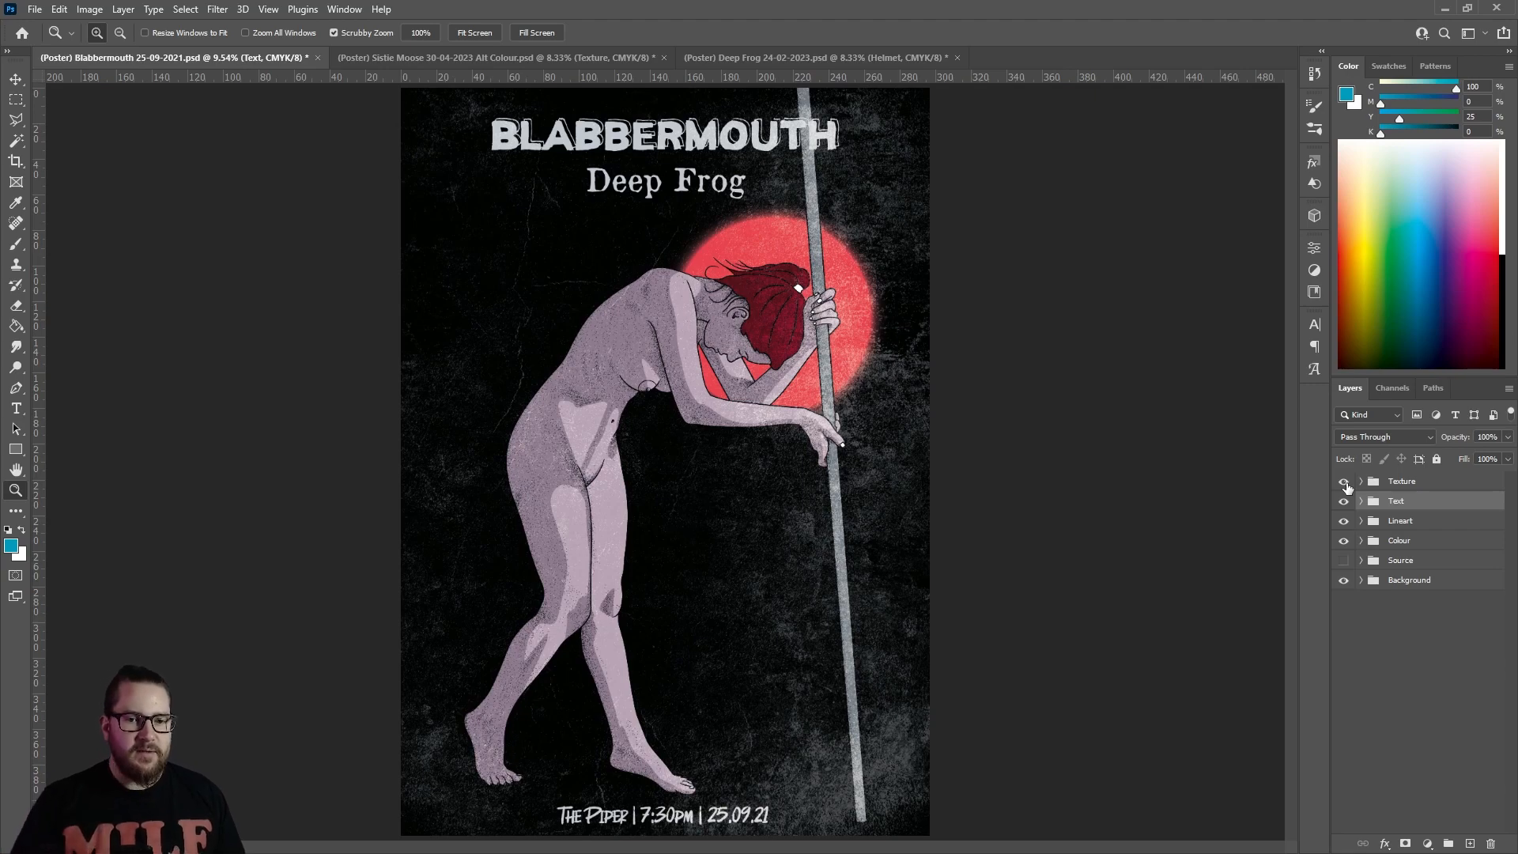
key("ctrl+Tab")
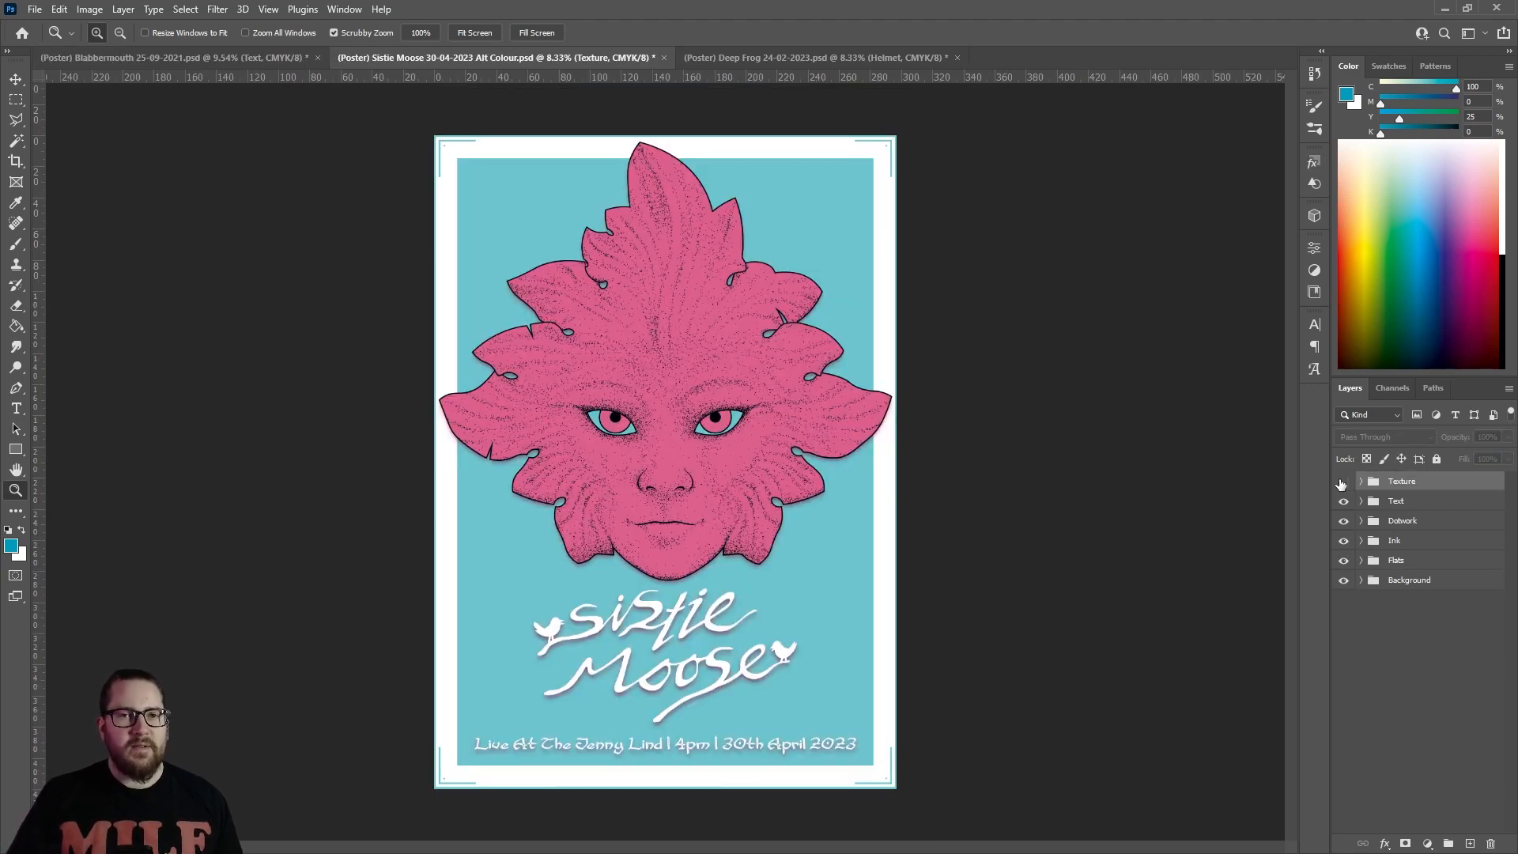
left_click(1343, 482)
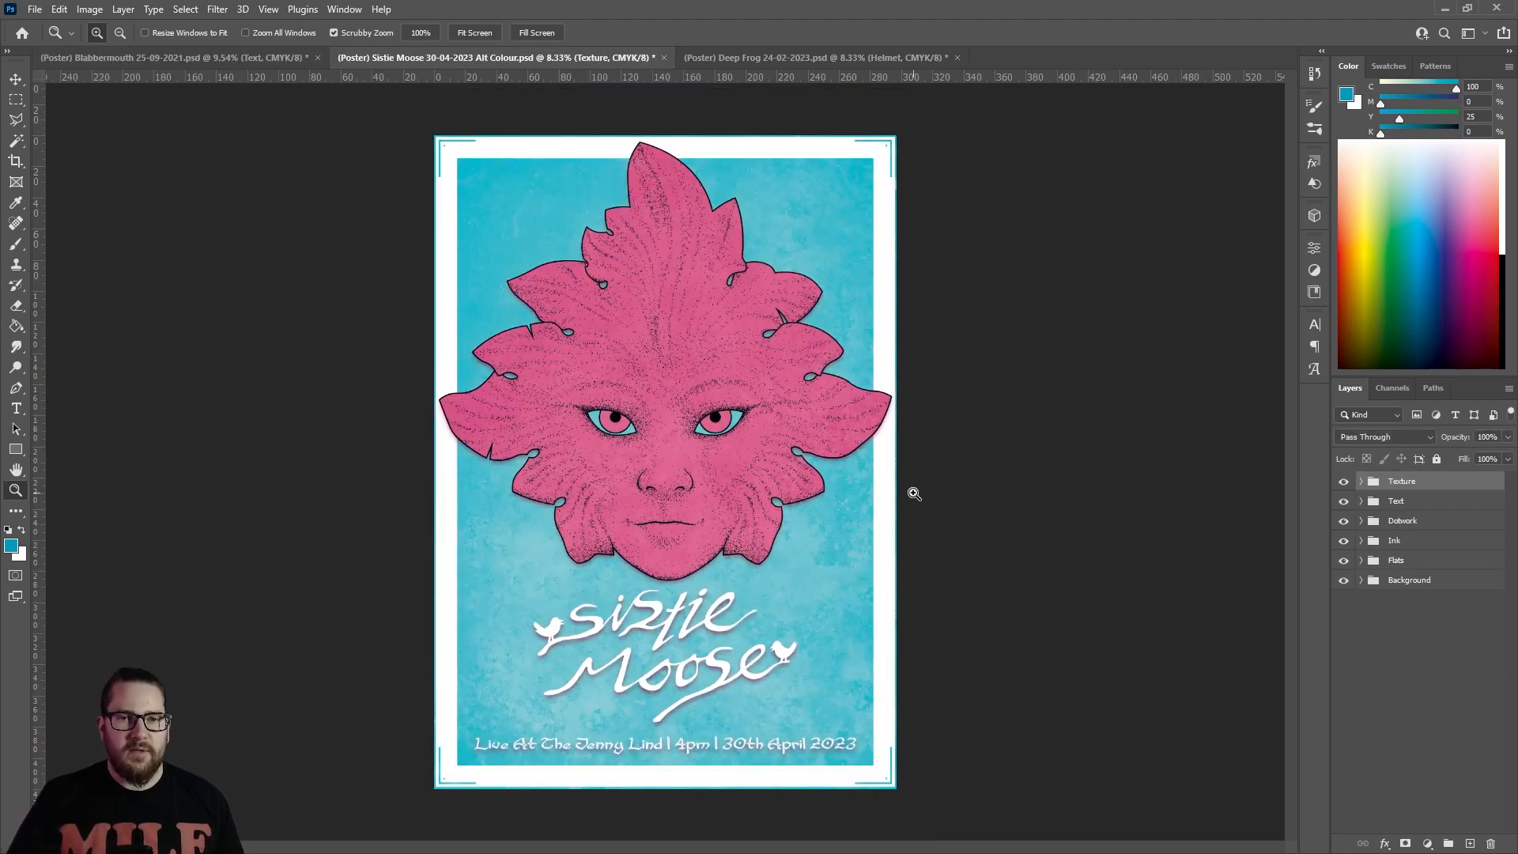
key("ctrl+Tab")
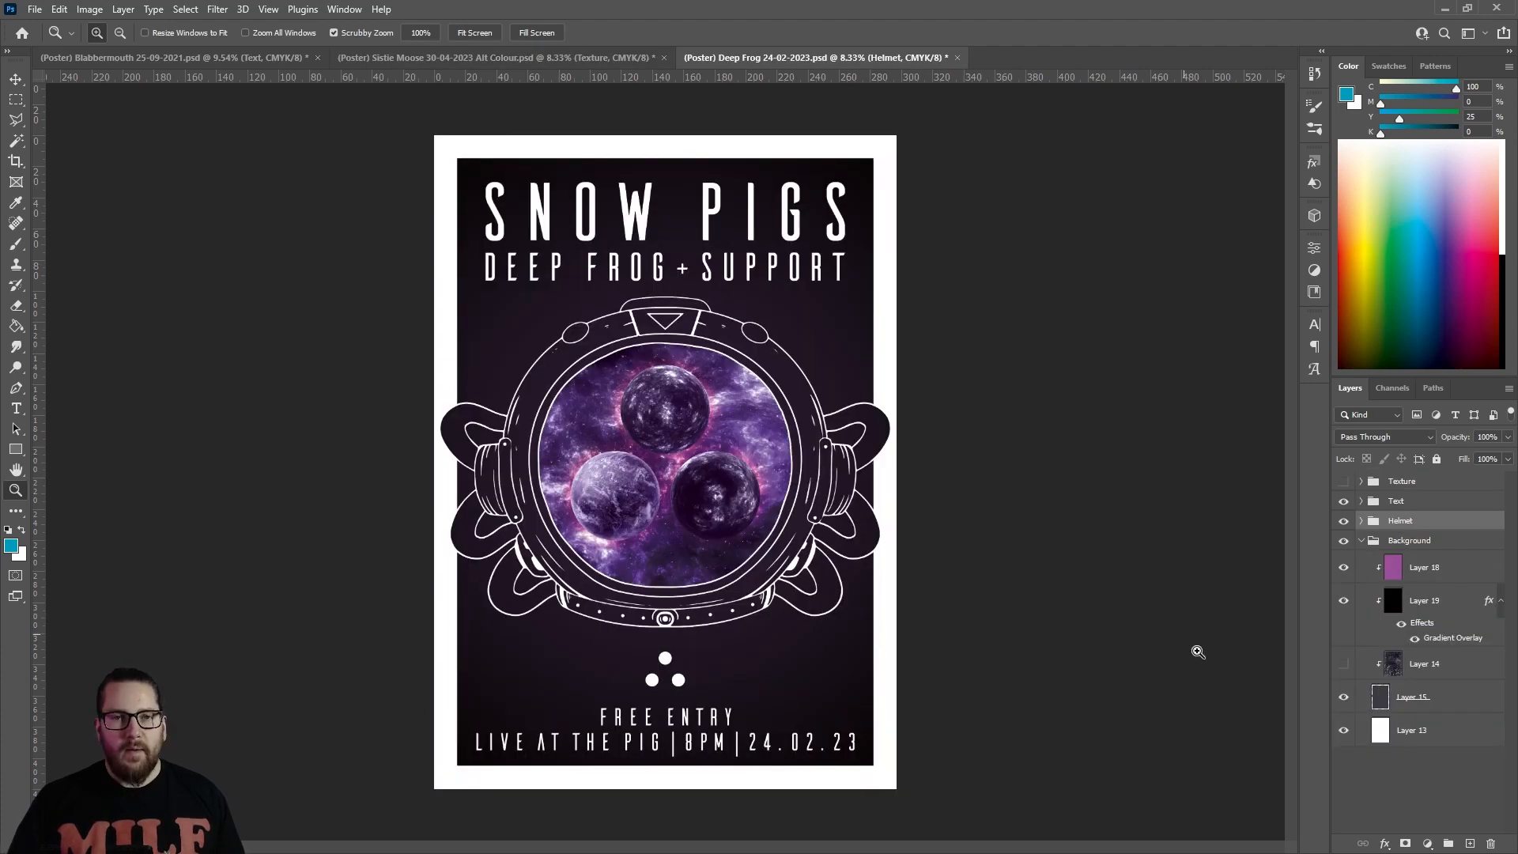
left_click(1344, 664)
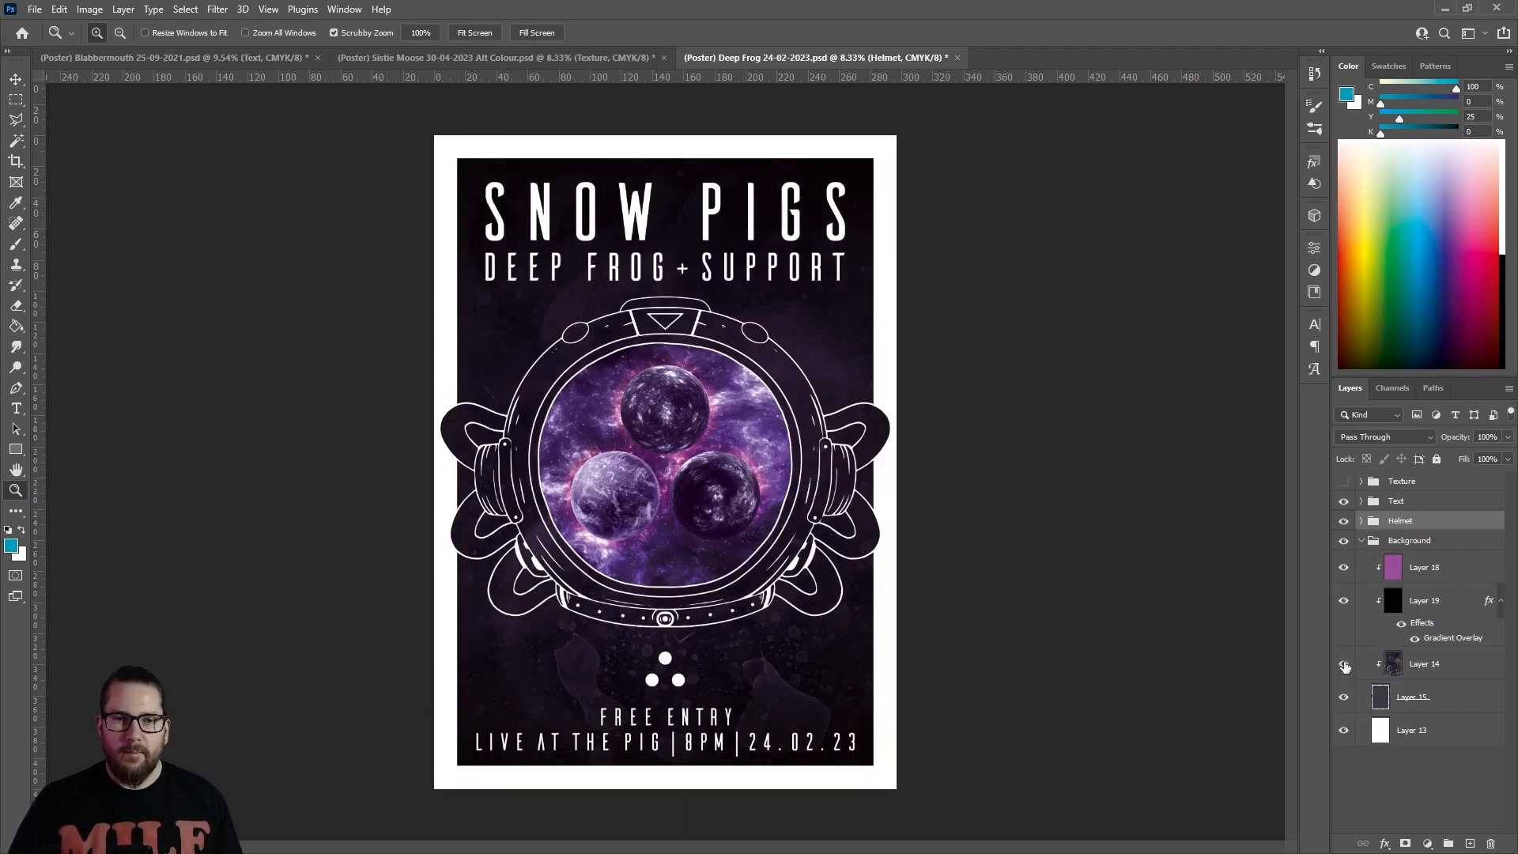
left_click(1344, 481)
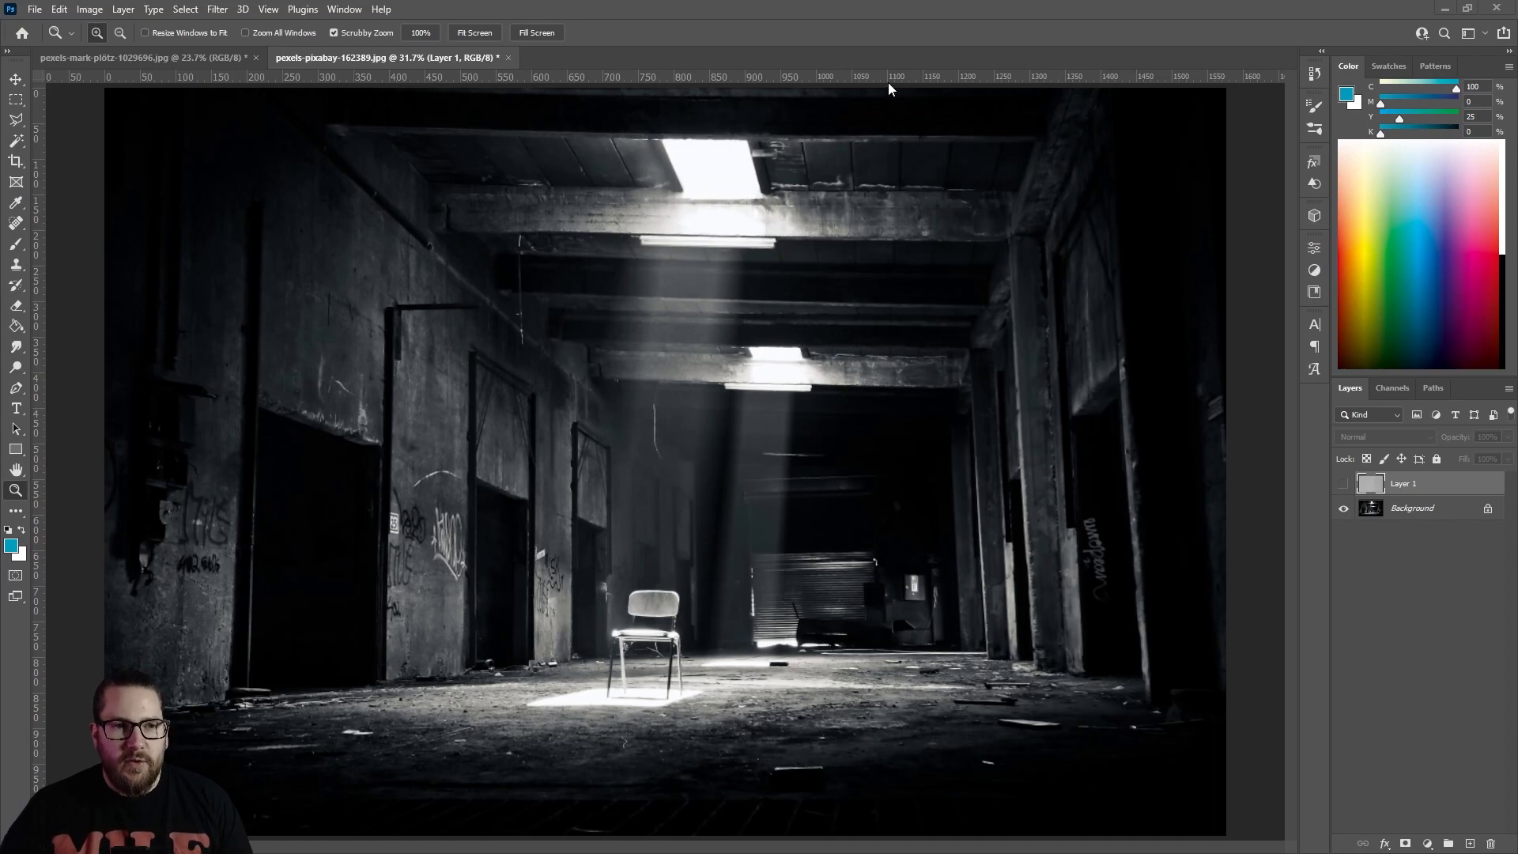
- Show the grain texture layer over the dark hall photo and step its blend mode from Multiply through to Divide
left_click(1343, 485)
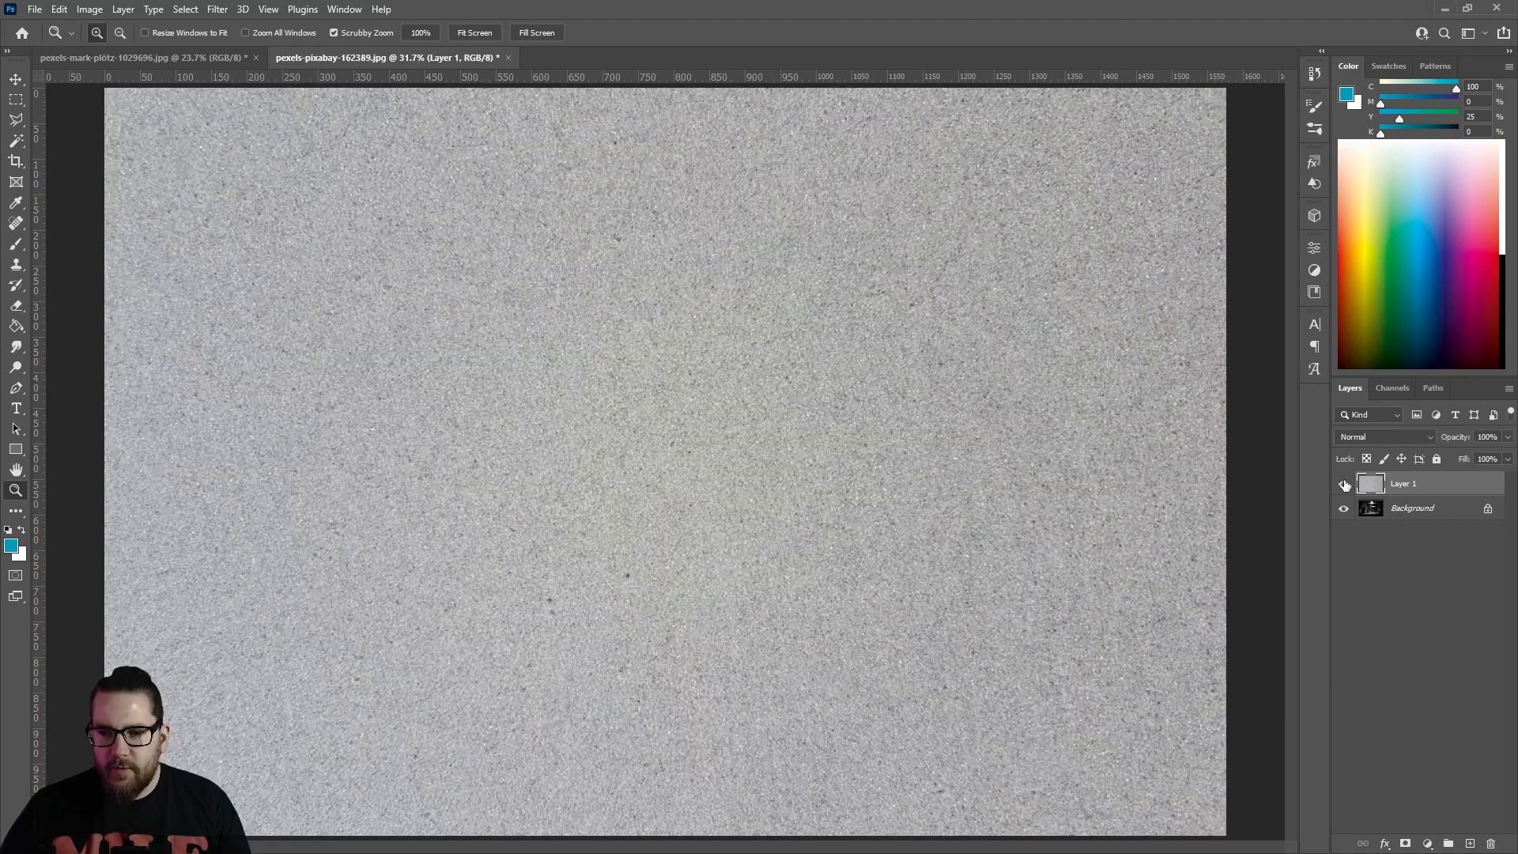
left_click(1384, 437)
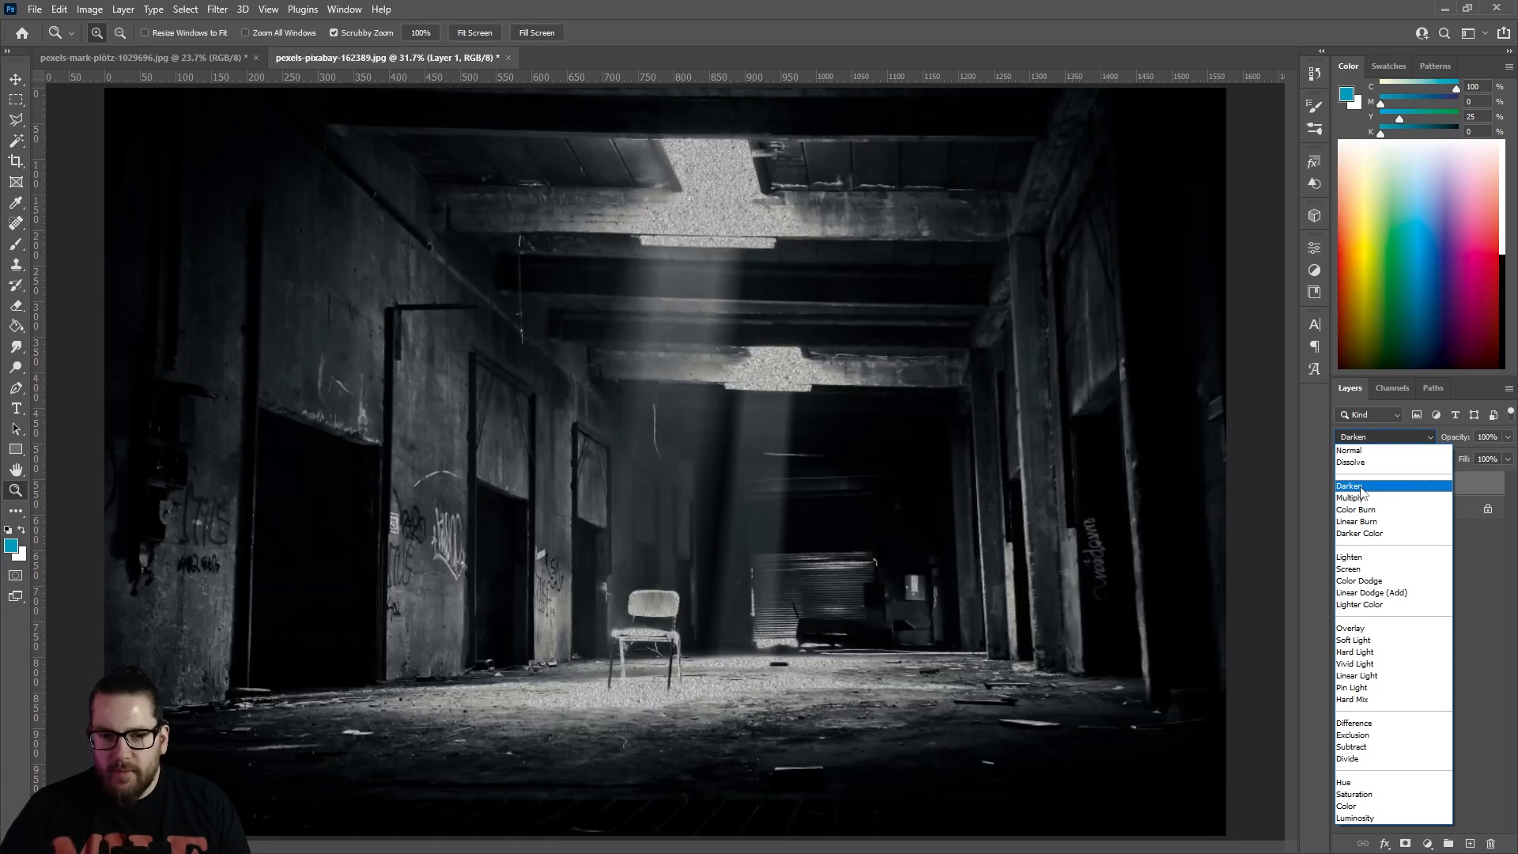
left_click(1360, 498)
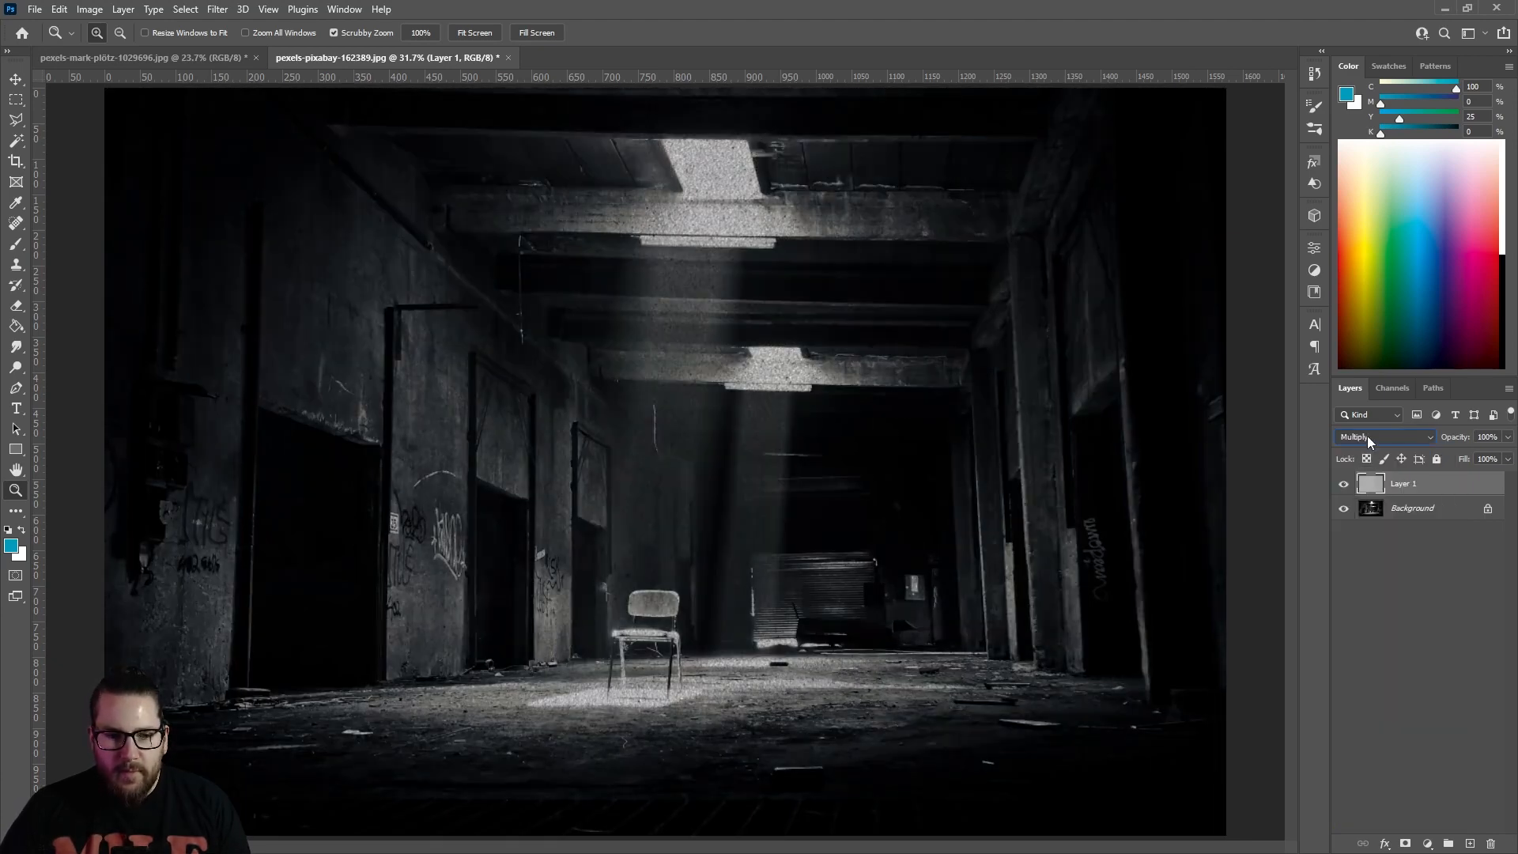
scroll(1368, 439, "down", 1)
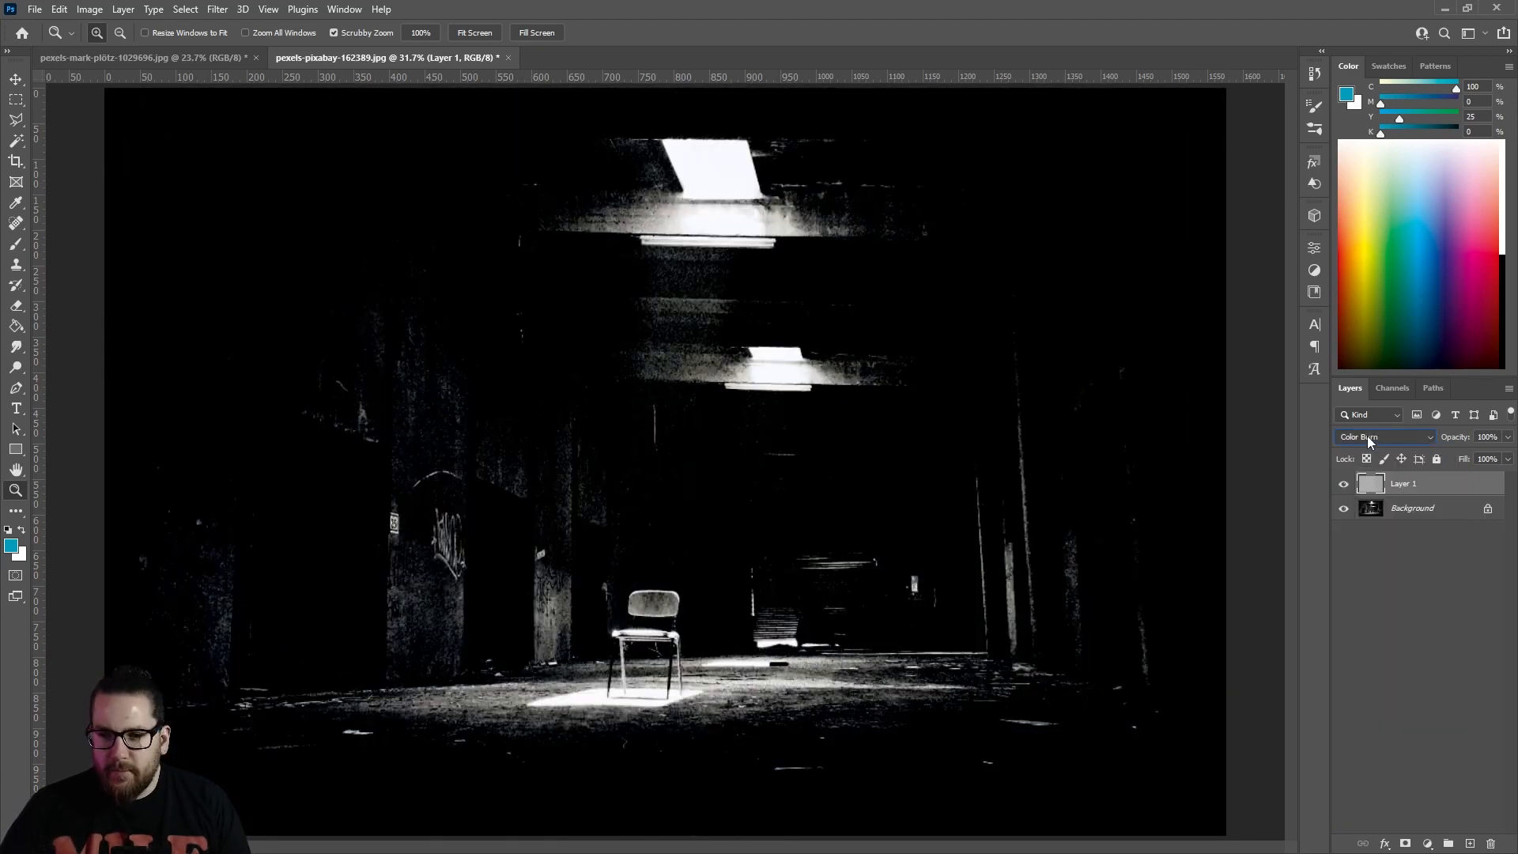
scroll(1368, 435, "down", 5)
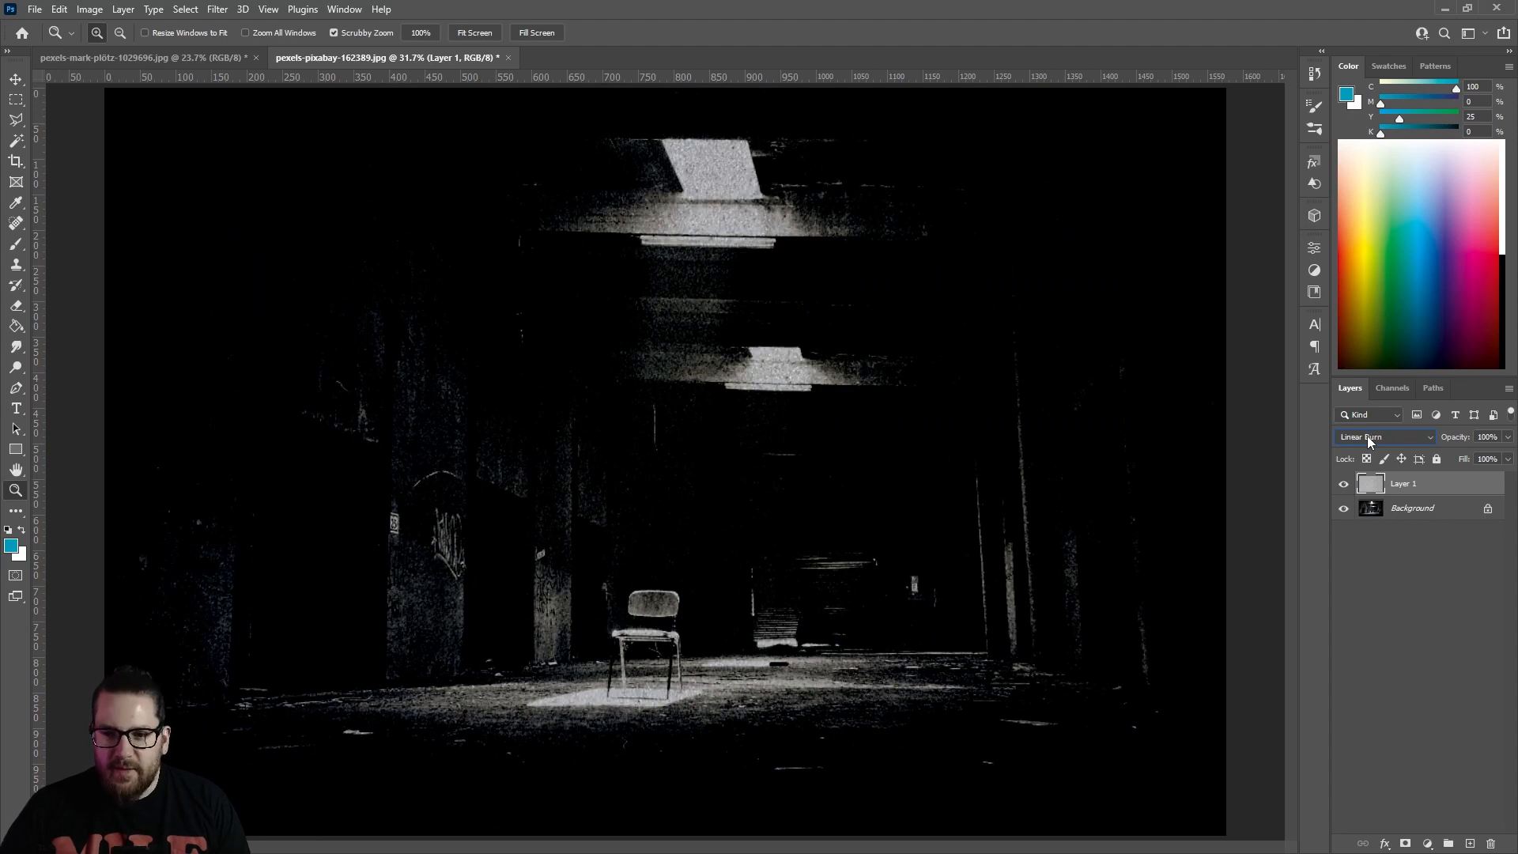
scroll(1364, 436, "down", 3)
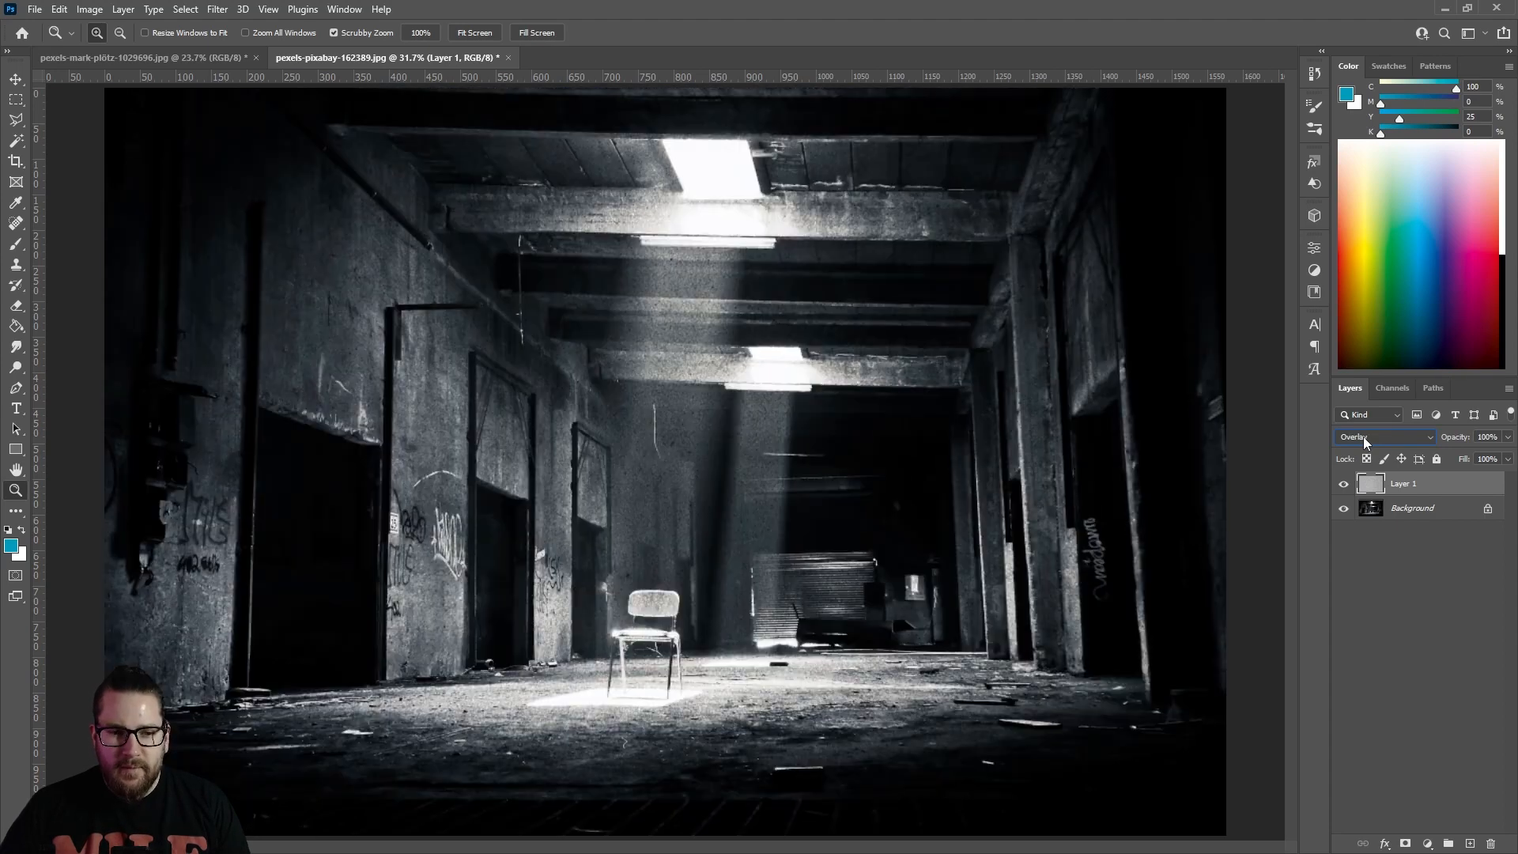
scroll(1364, 437, "down", 2)
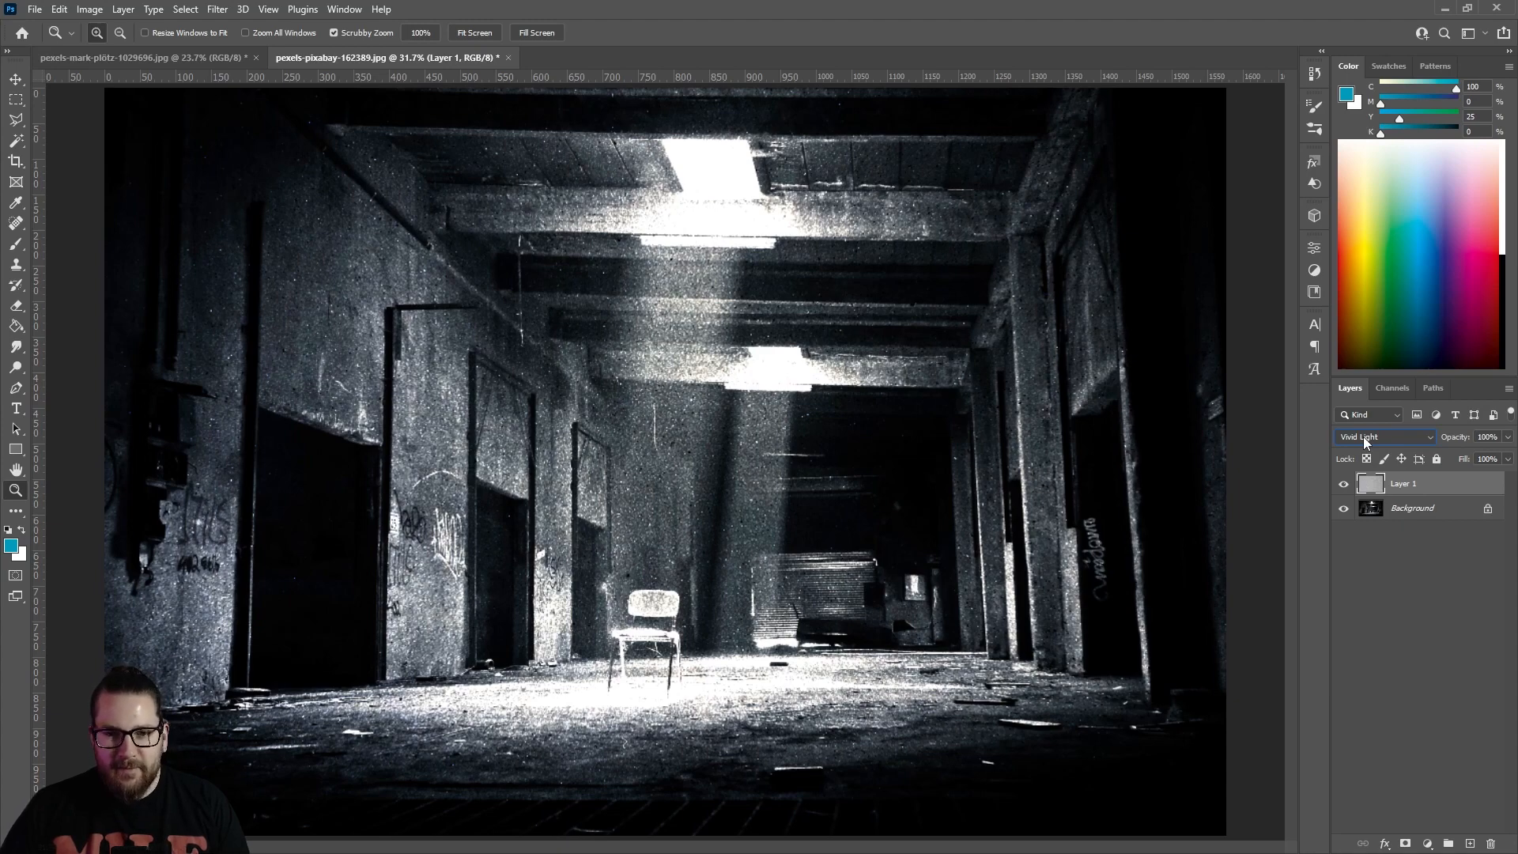
scroll(1363, 436, "down", 7)
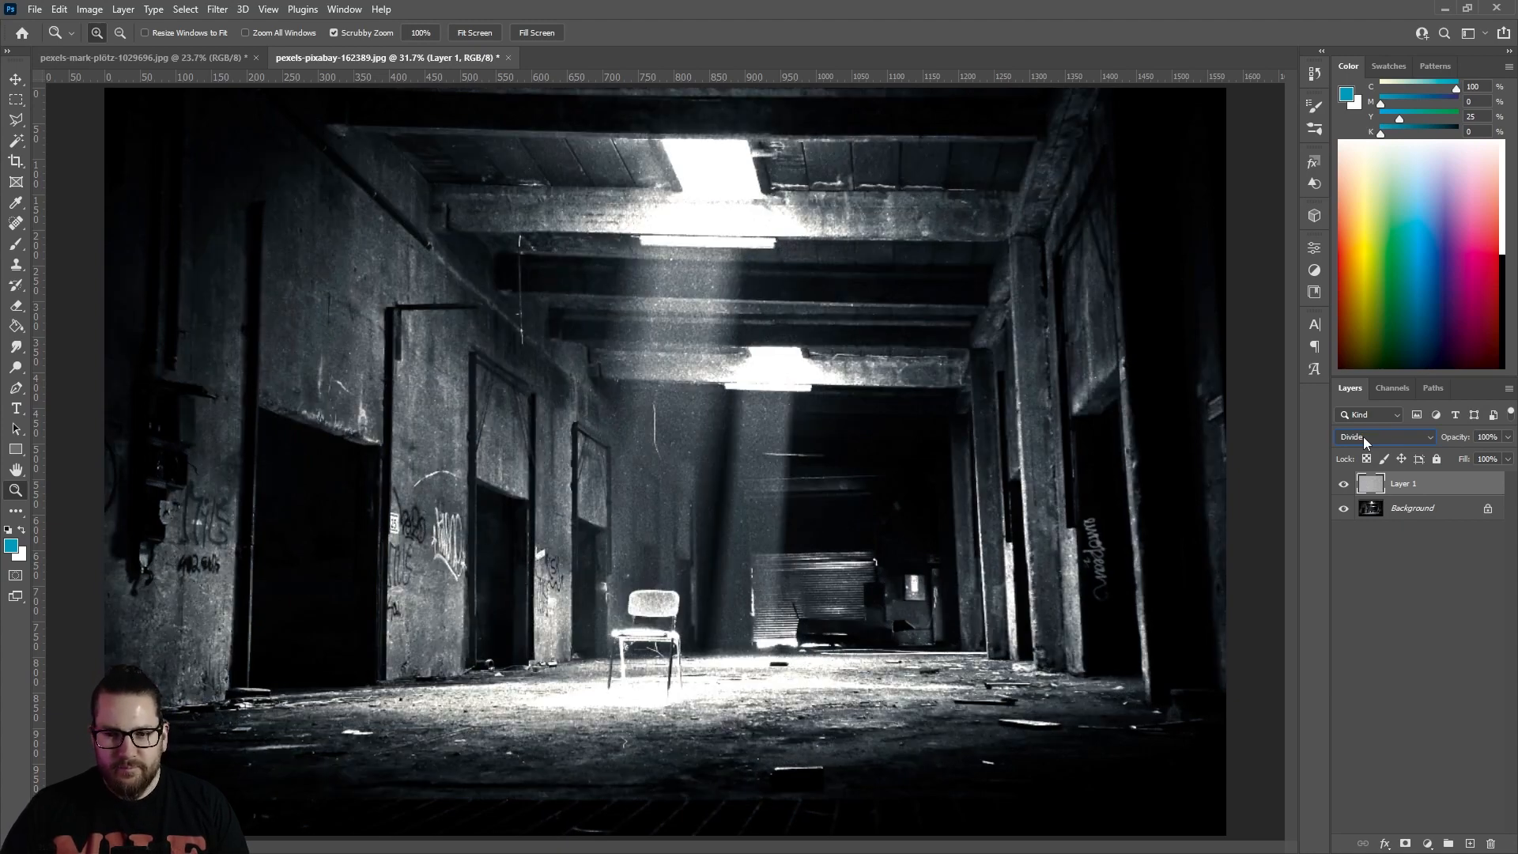
- Compare the hall photo with the Divide texture layer hidden and shown
left_click(1344, 486)
left_click(1344, 486)
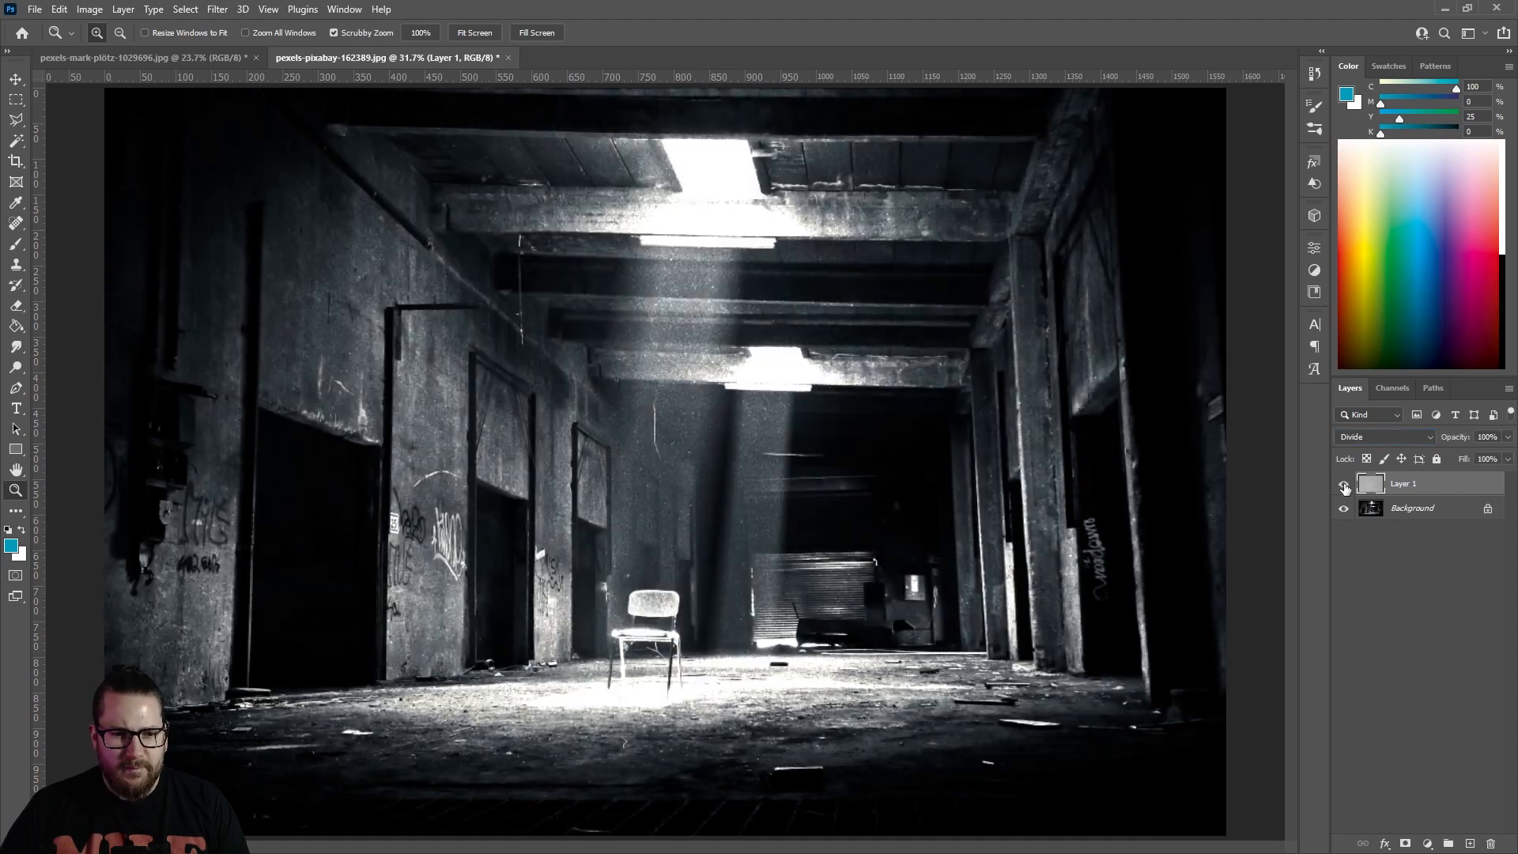
left_click(1344, 486)
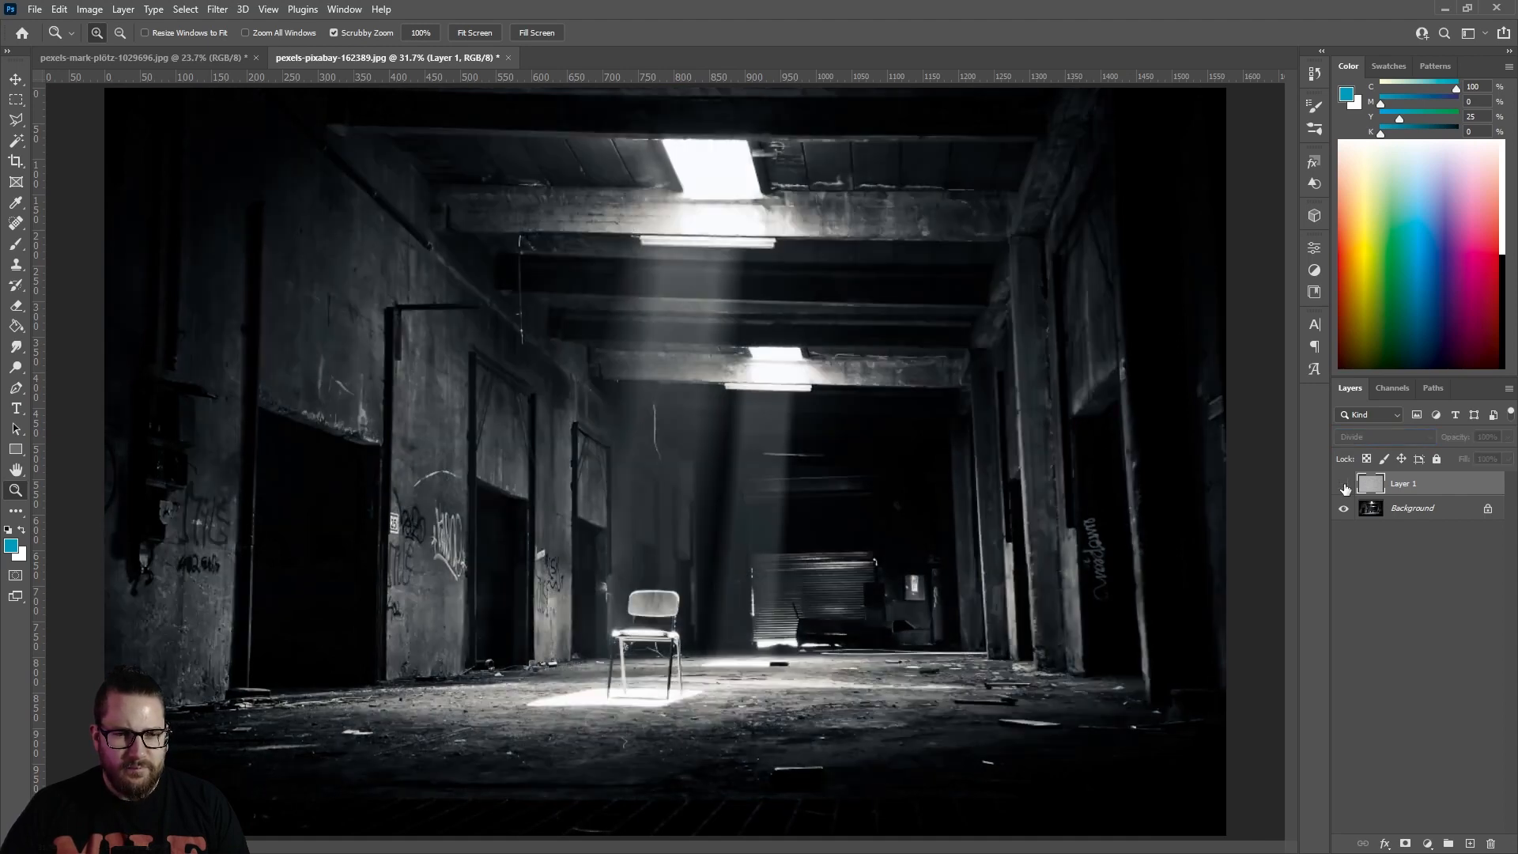
left_click(1344, 485)
- In the staircase photo document, show the solid blue layer and set its blend mode to Hue
key("ctrl+Tab")
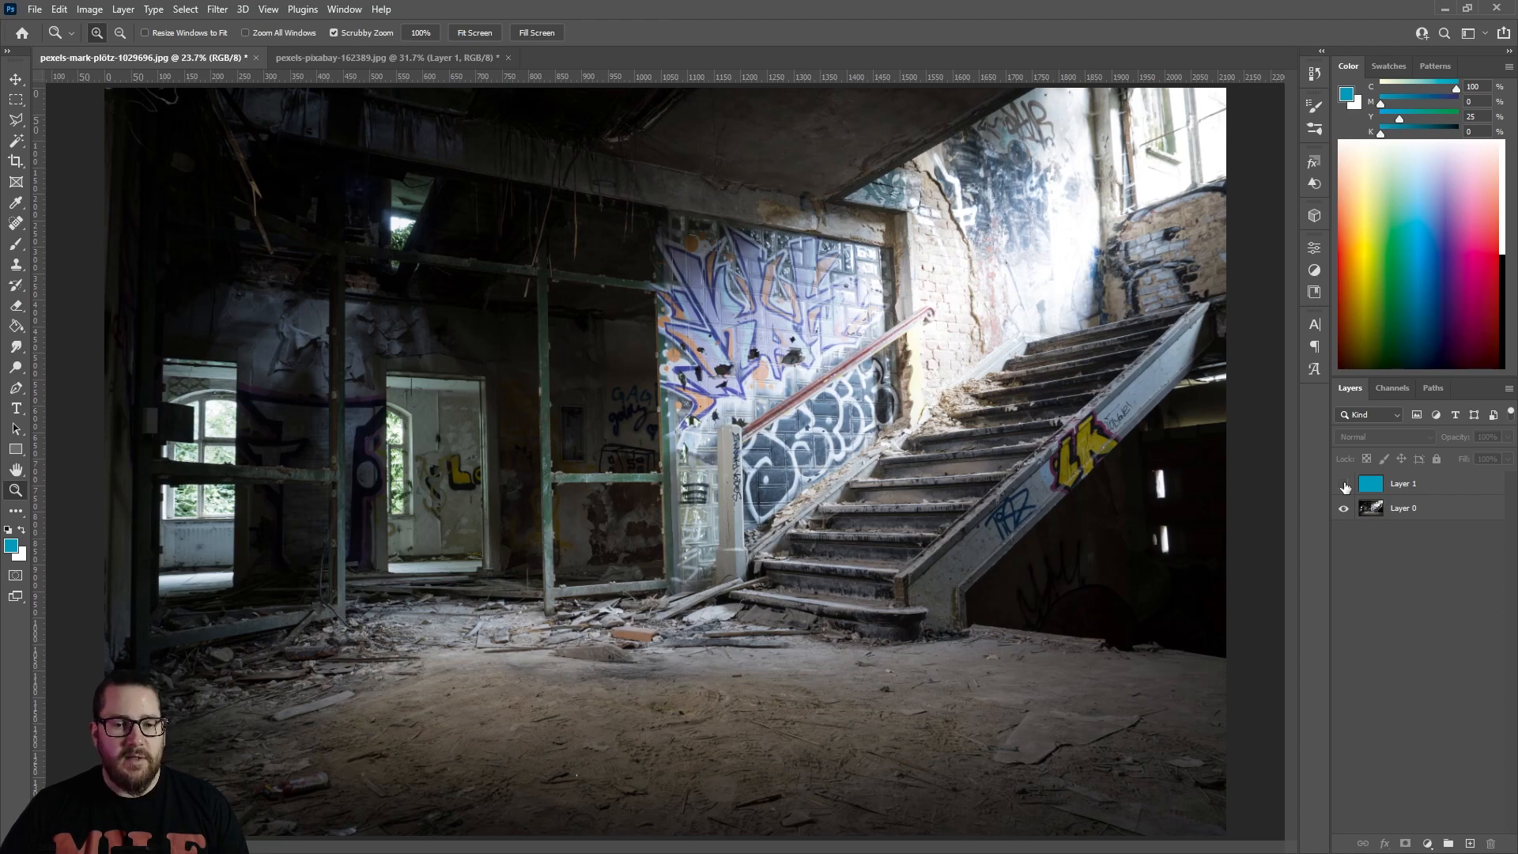
left_click(1344, 486)
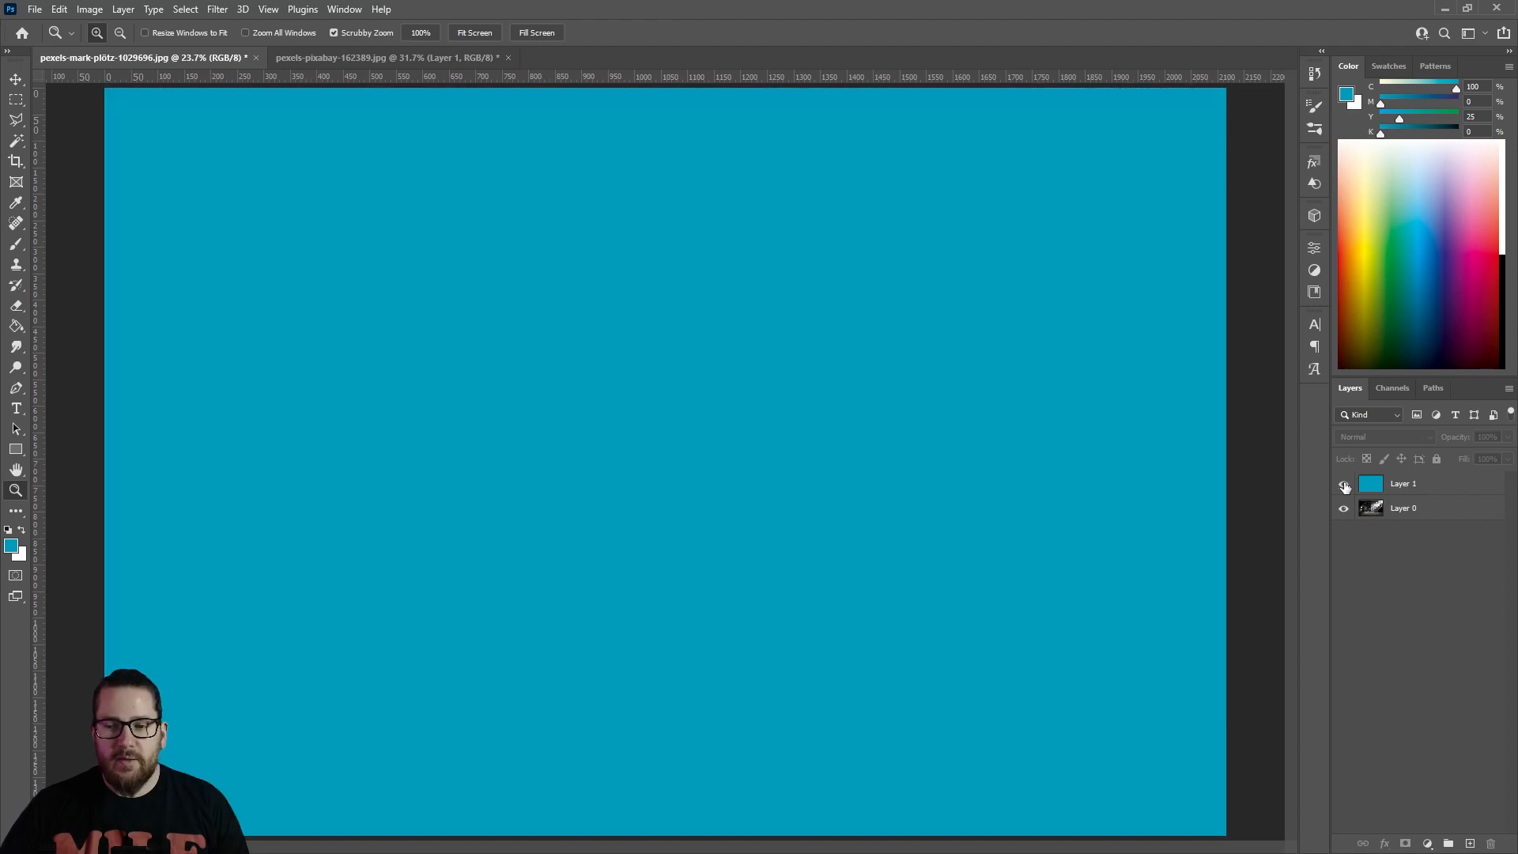
left_click(1423, 486)
left_click(1385, 436)
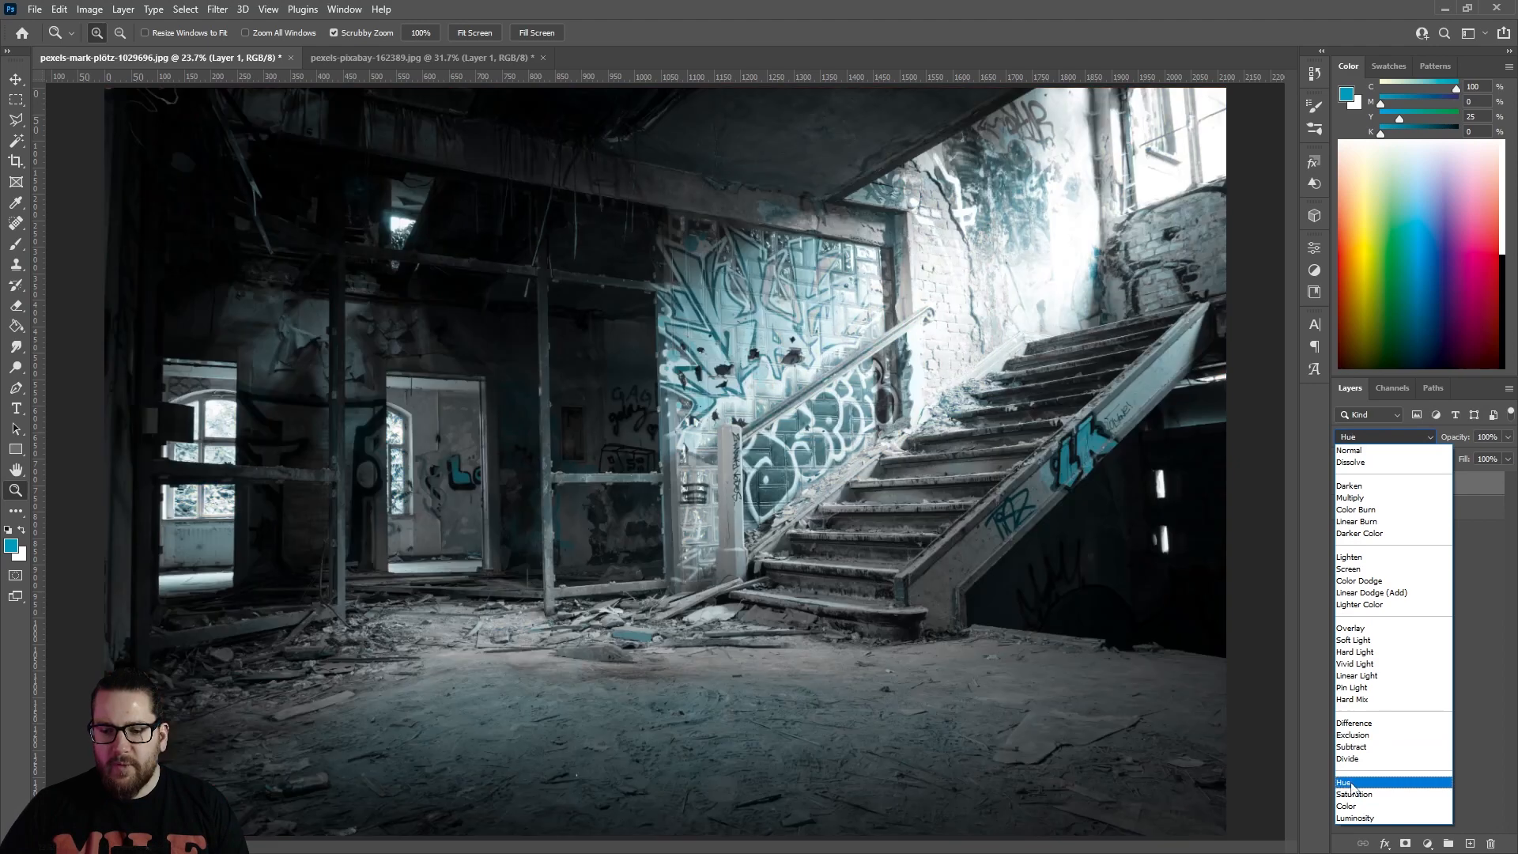
left_click(1351, 782)
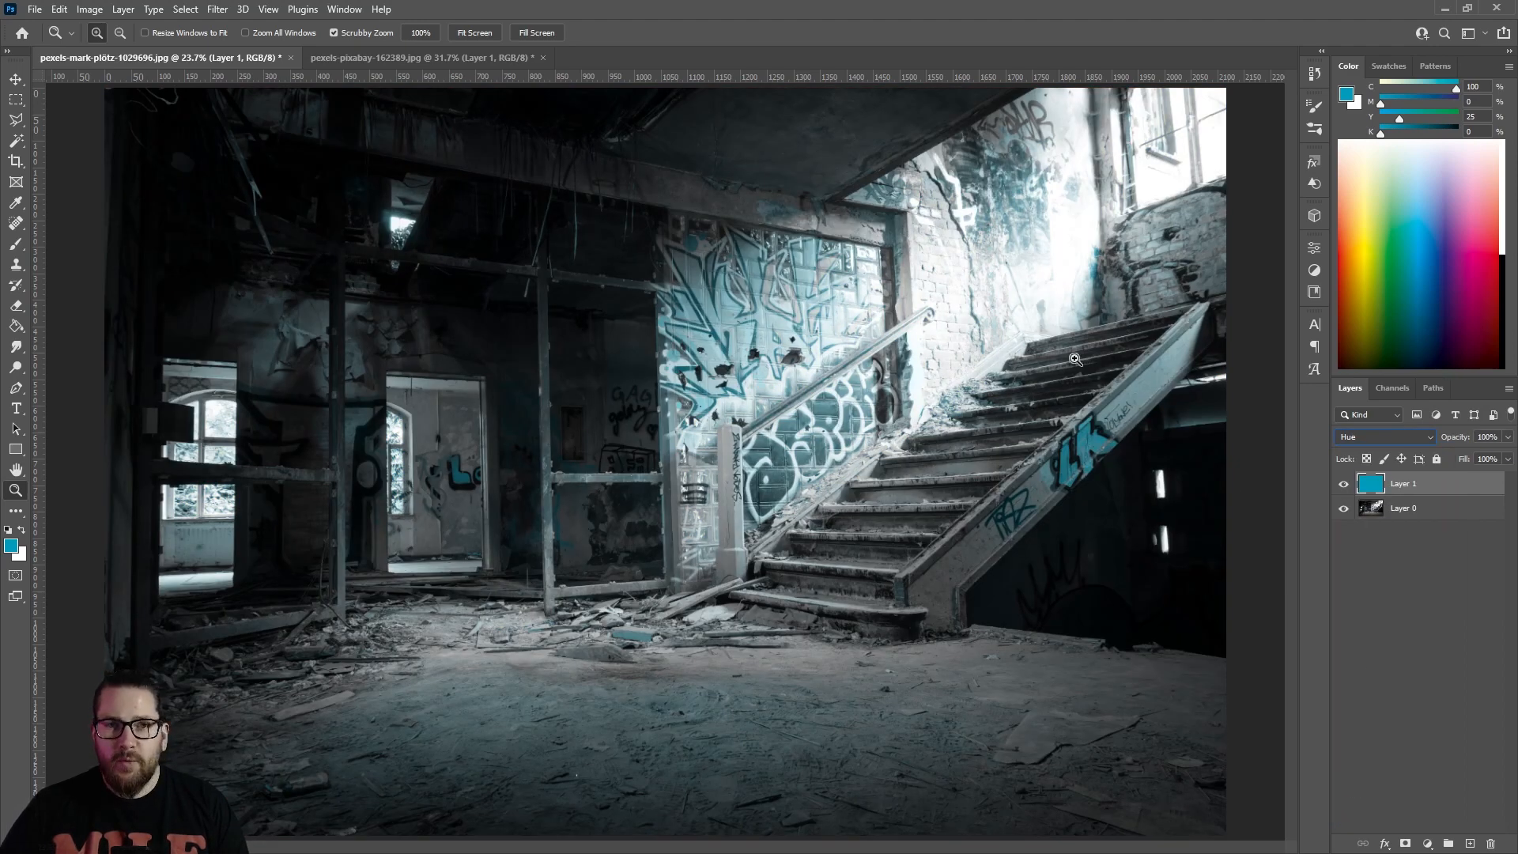
- Try pink, blue and orange fills in turn on the Hue layer with the Paint Bucket tool
left_click(1480, 235)
key("g")
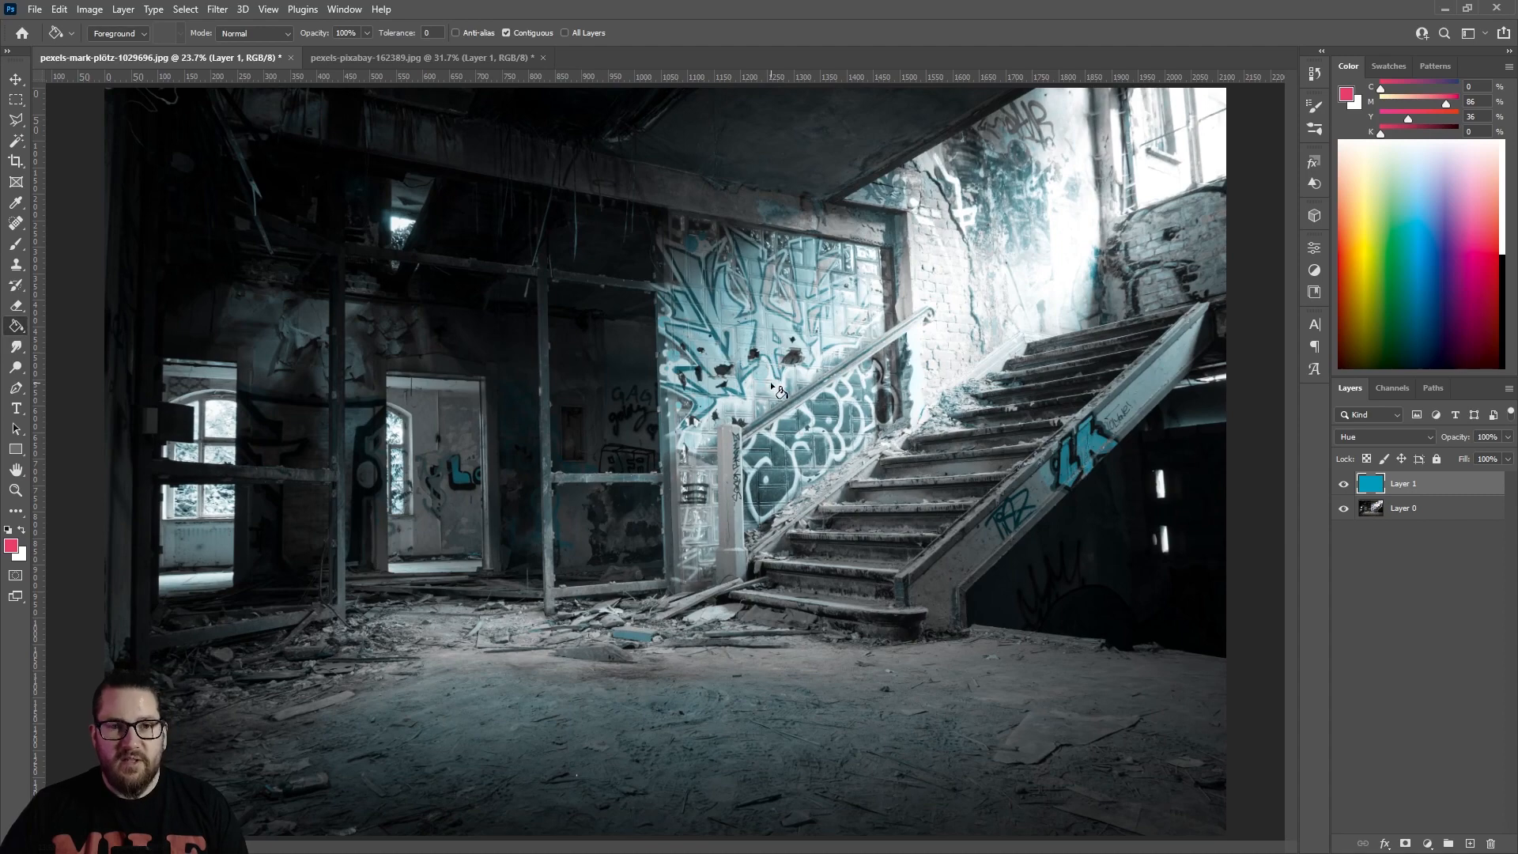
left_click(771, 382)
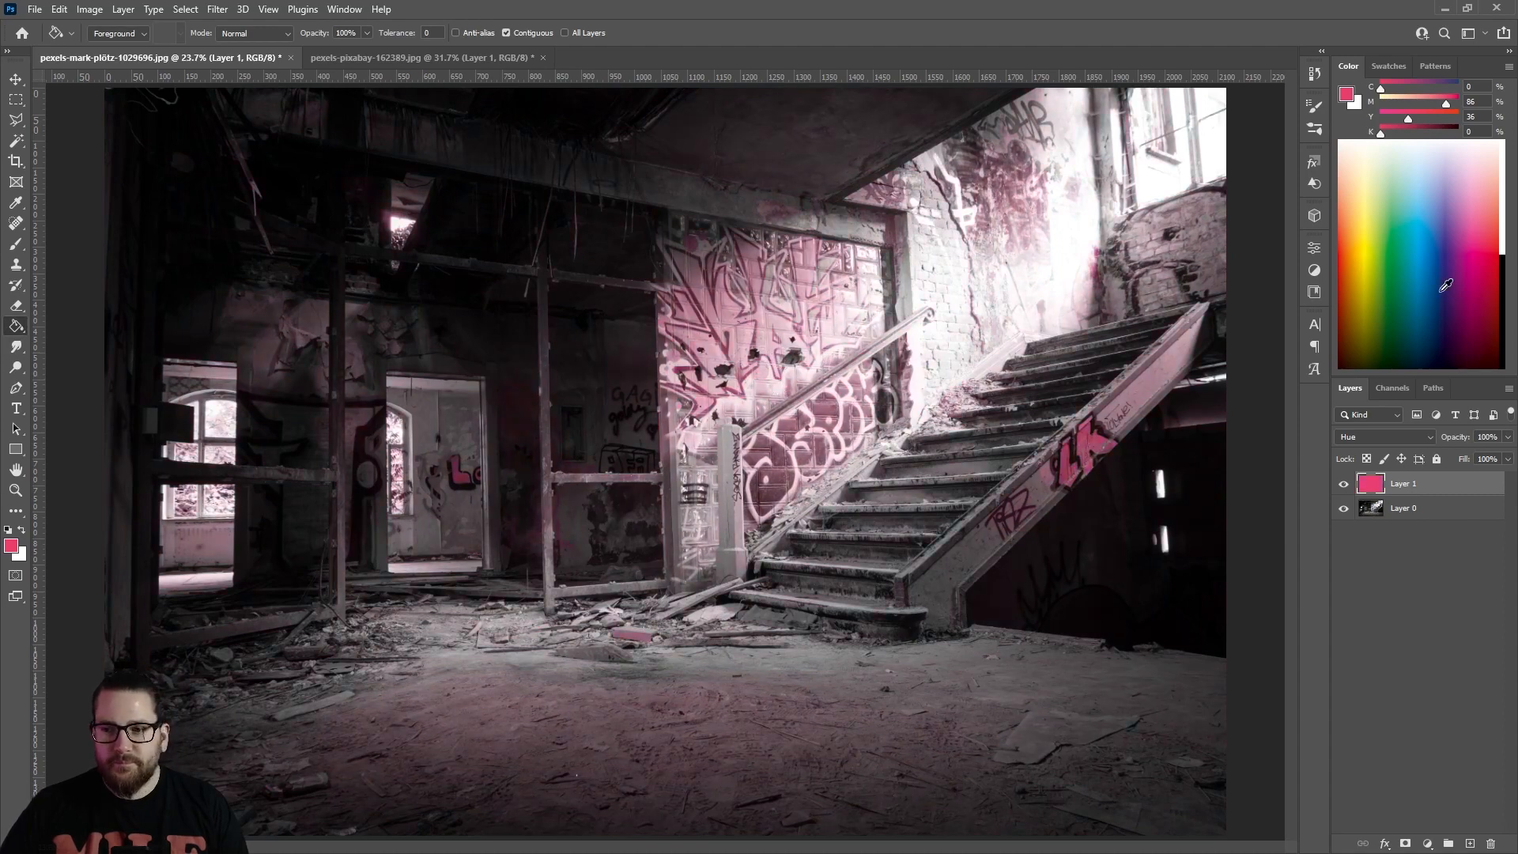
left_click(1416, 271)
left_click(892, 463)
left_click(1352, 226)
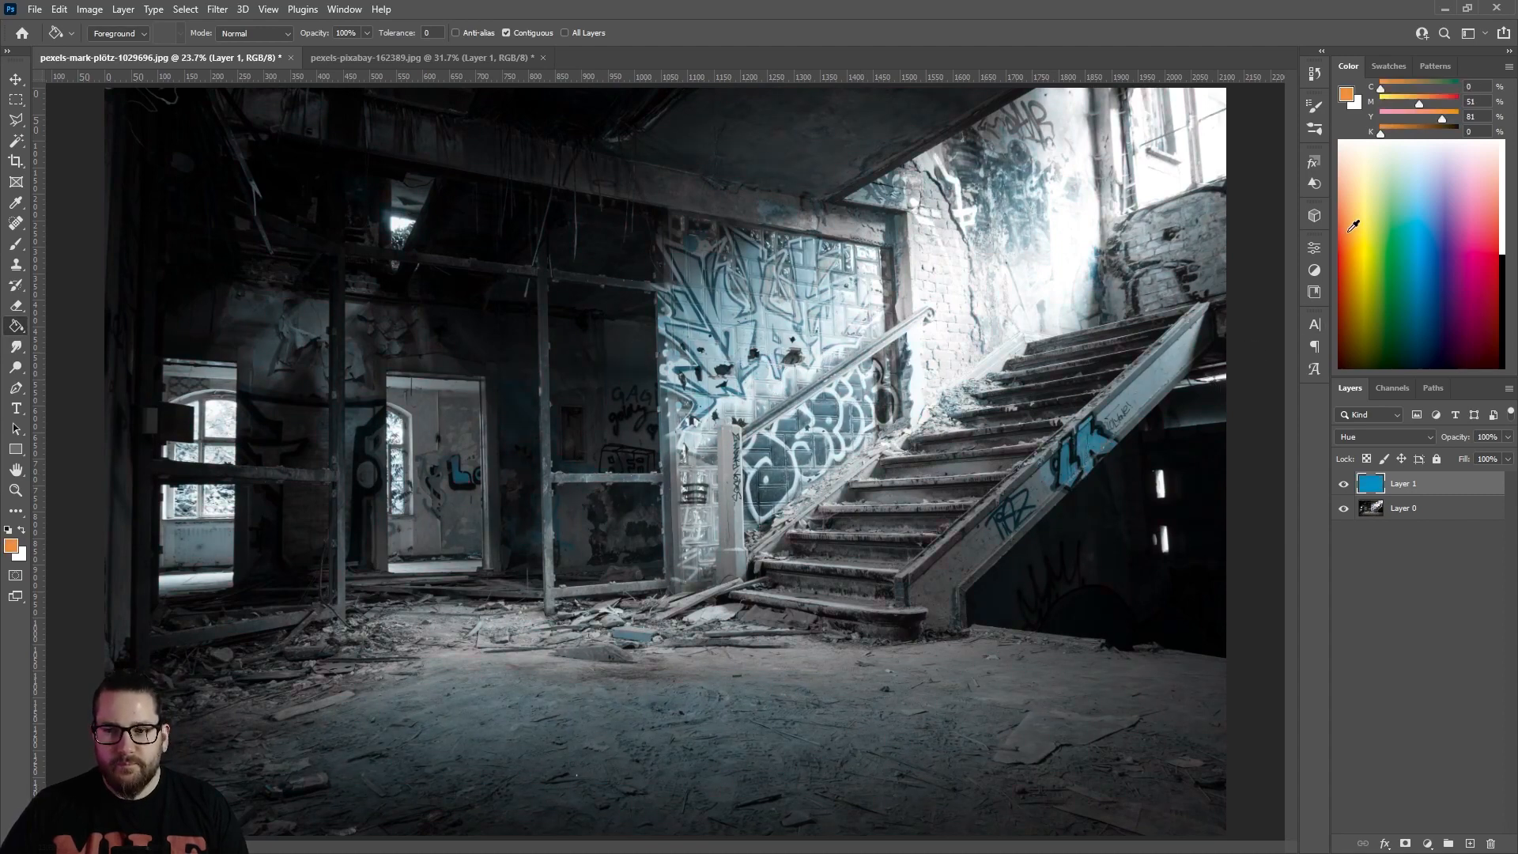
left_click(905, 409)
- Set the staircase photo's fill layer to the Color blend mode and refill it with bright blue, followed by dark navy
left_click(1392, 437)
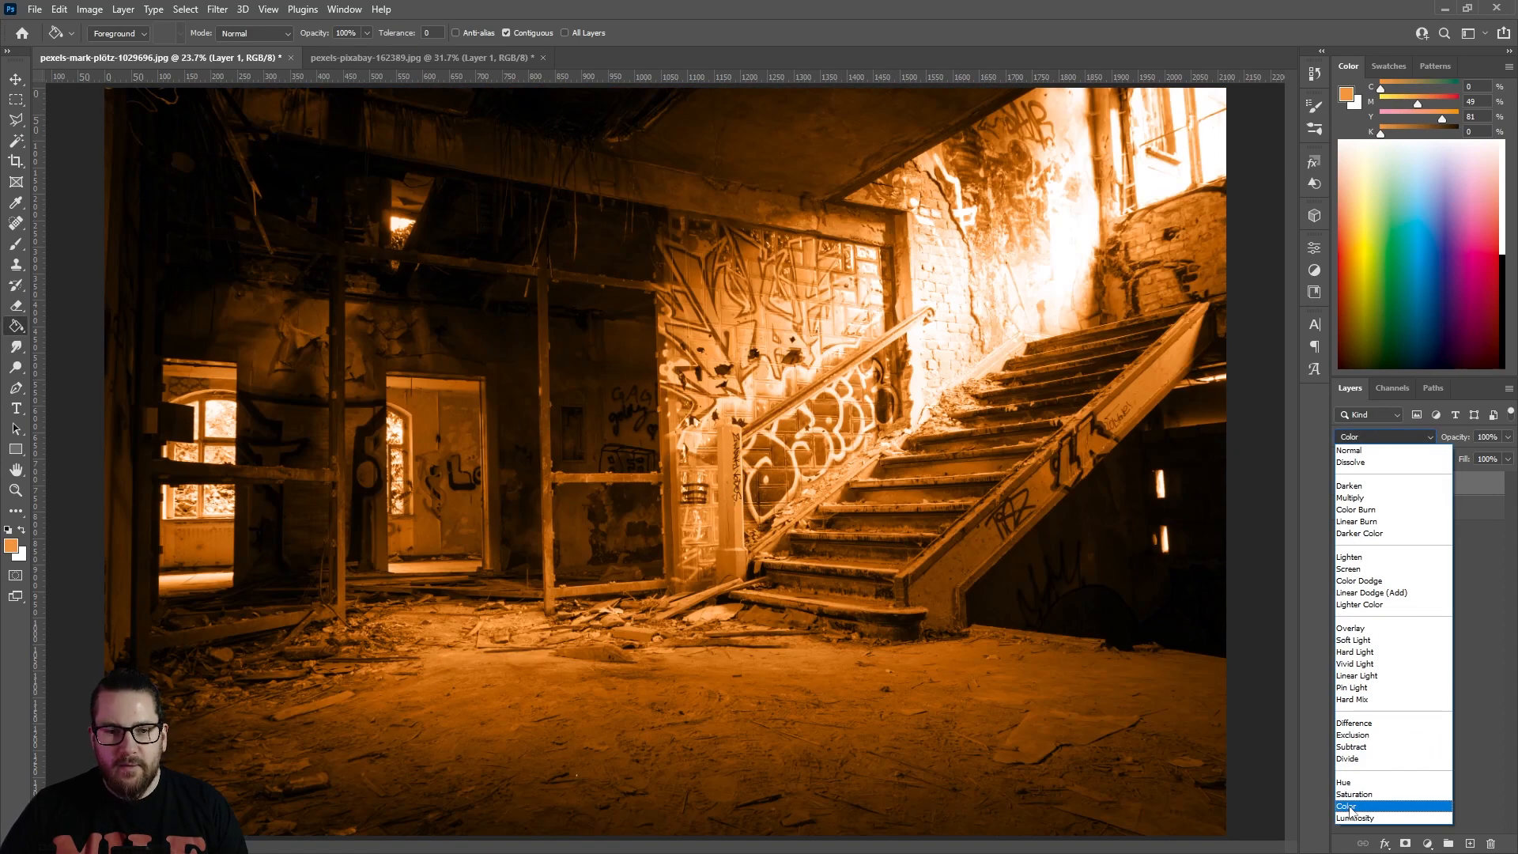
left_click(1350, 807)
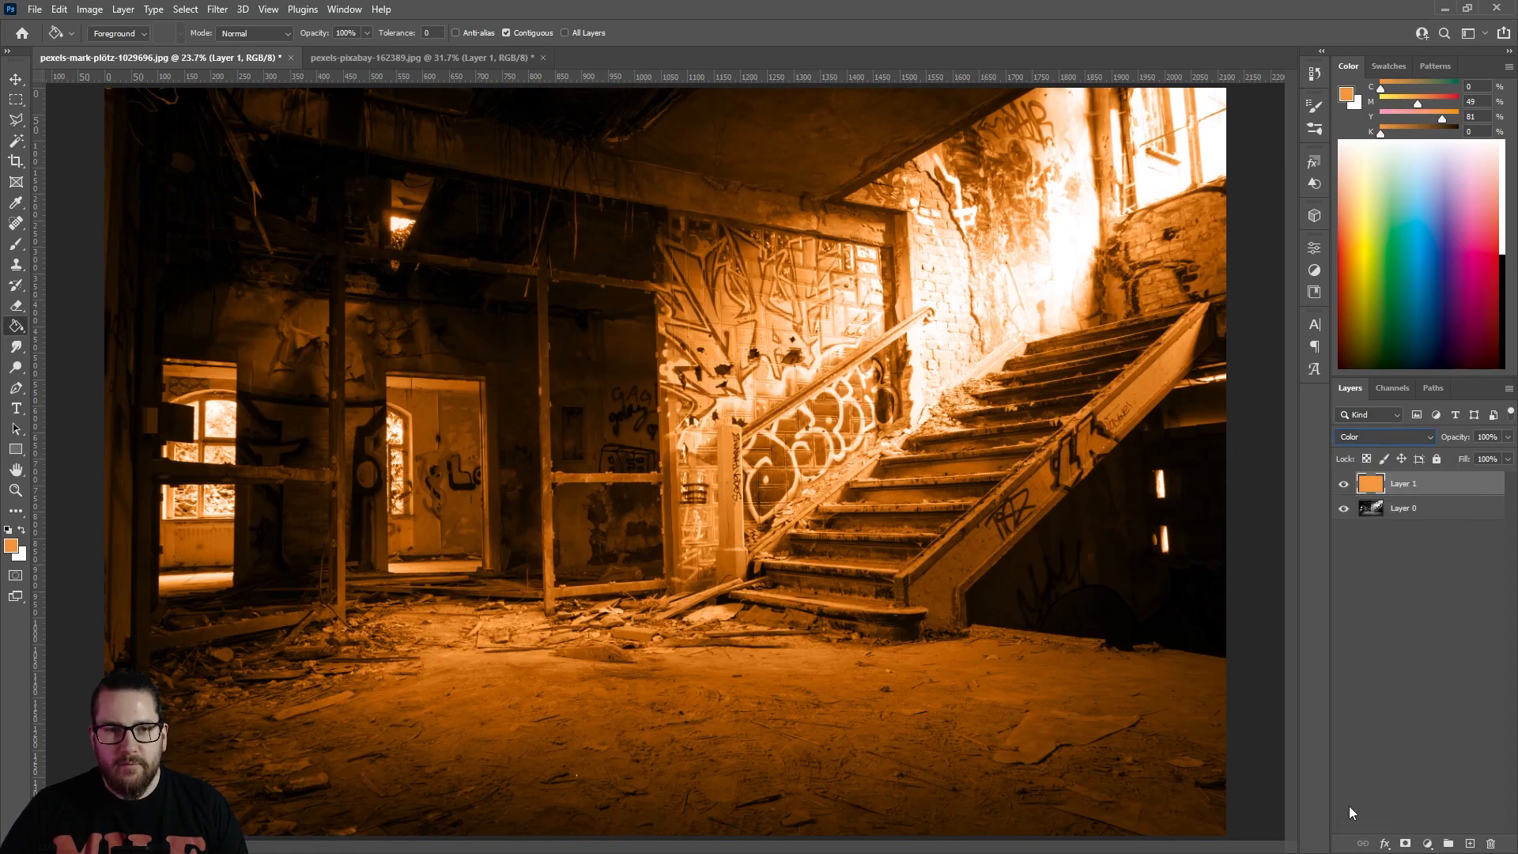
left_click(1431, 262)
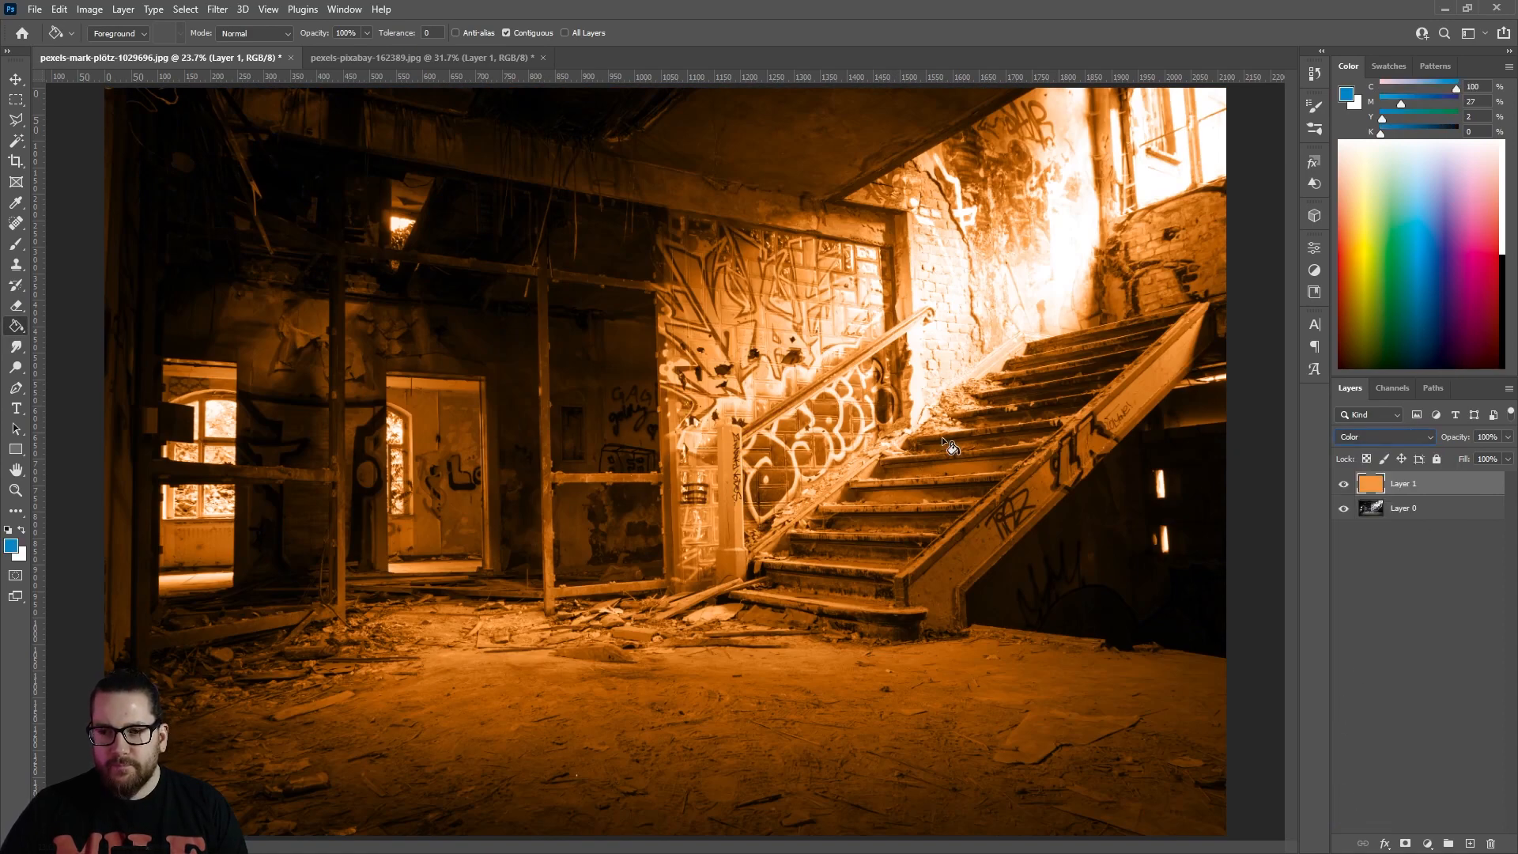
left_click(949, 436)
left_click(1411, 356)
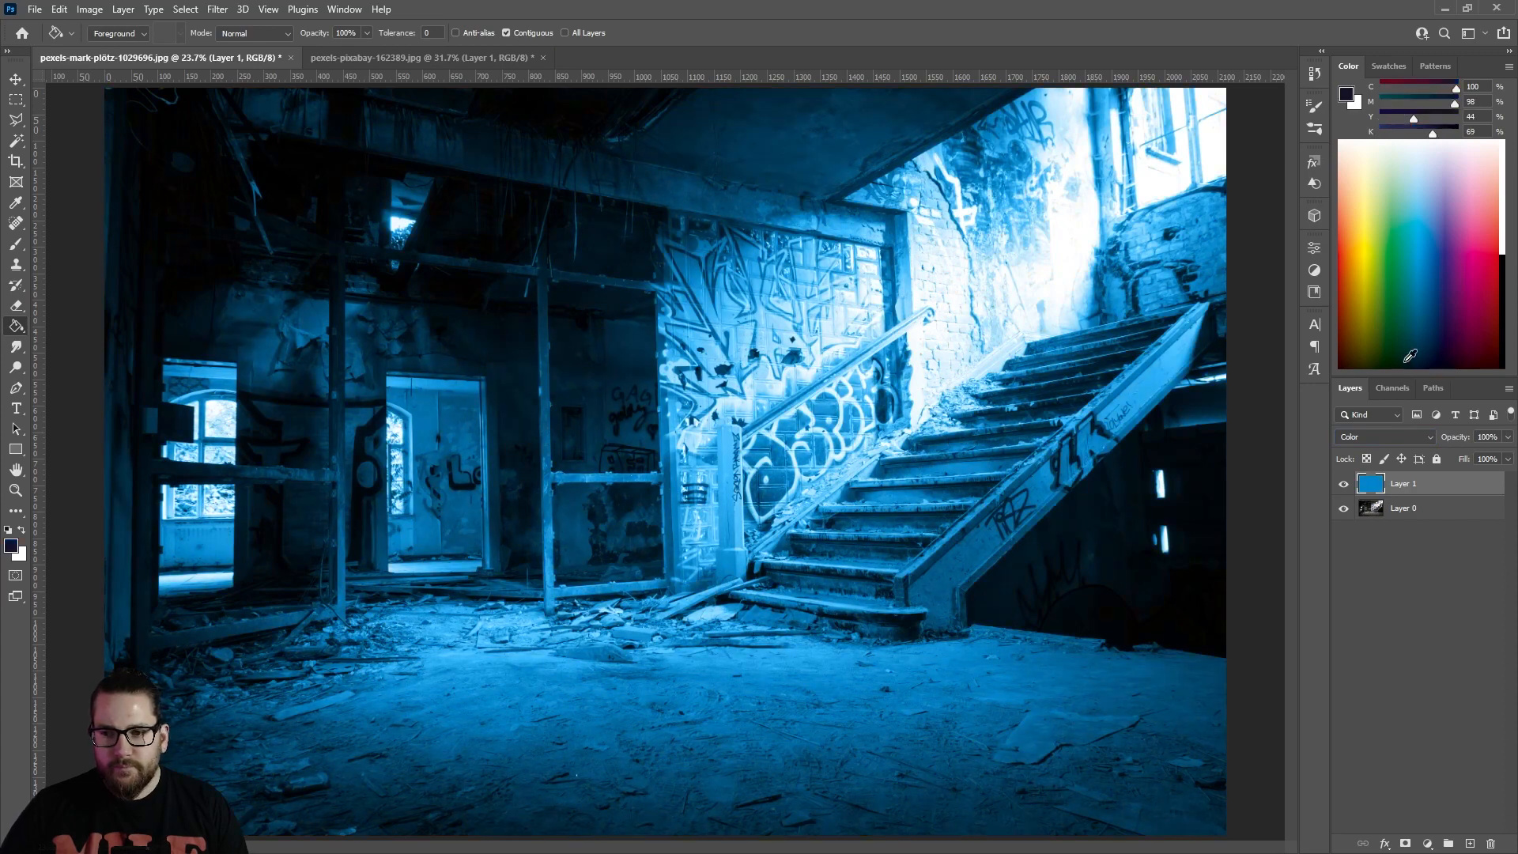
left_click(926, 463)
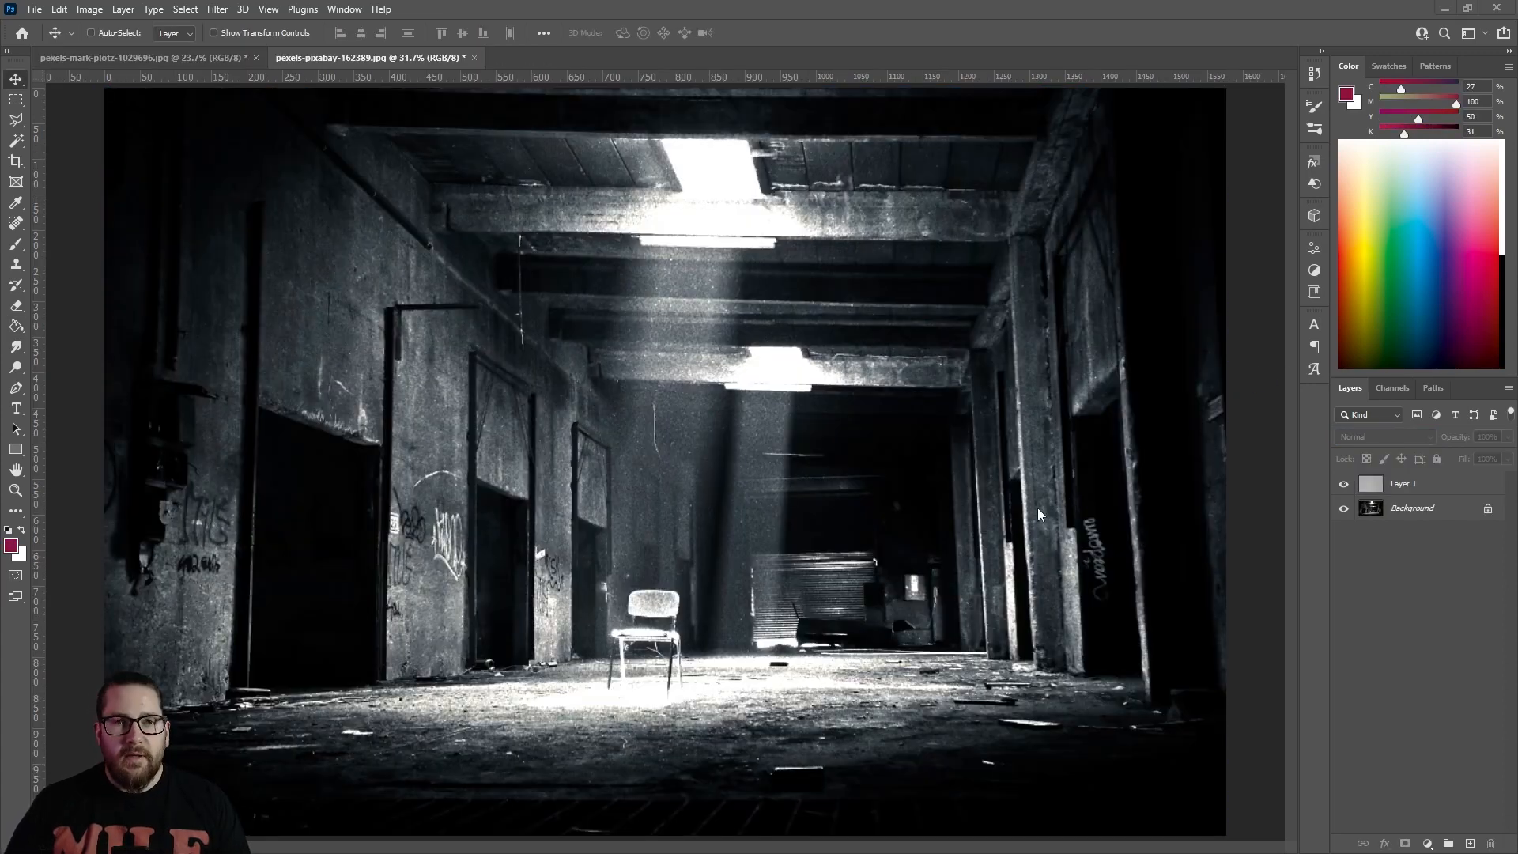
- Duplicate the grain texture layer in the hall photo and set the copy's blend mode to Color Burn
left_click(1426, 484)
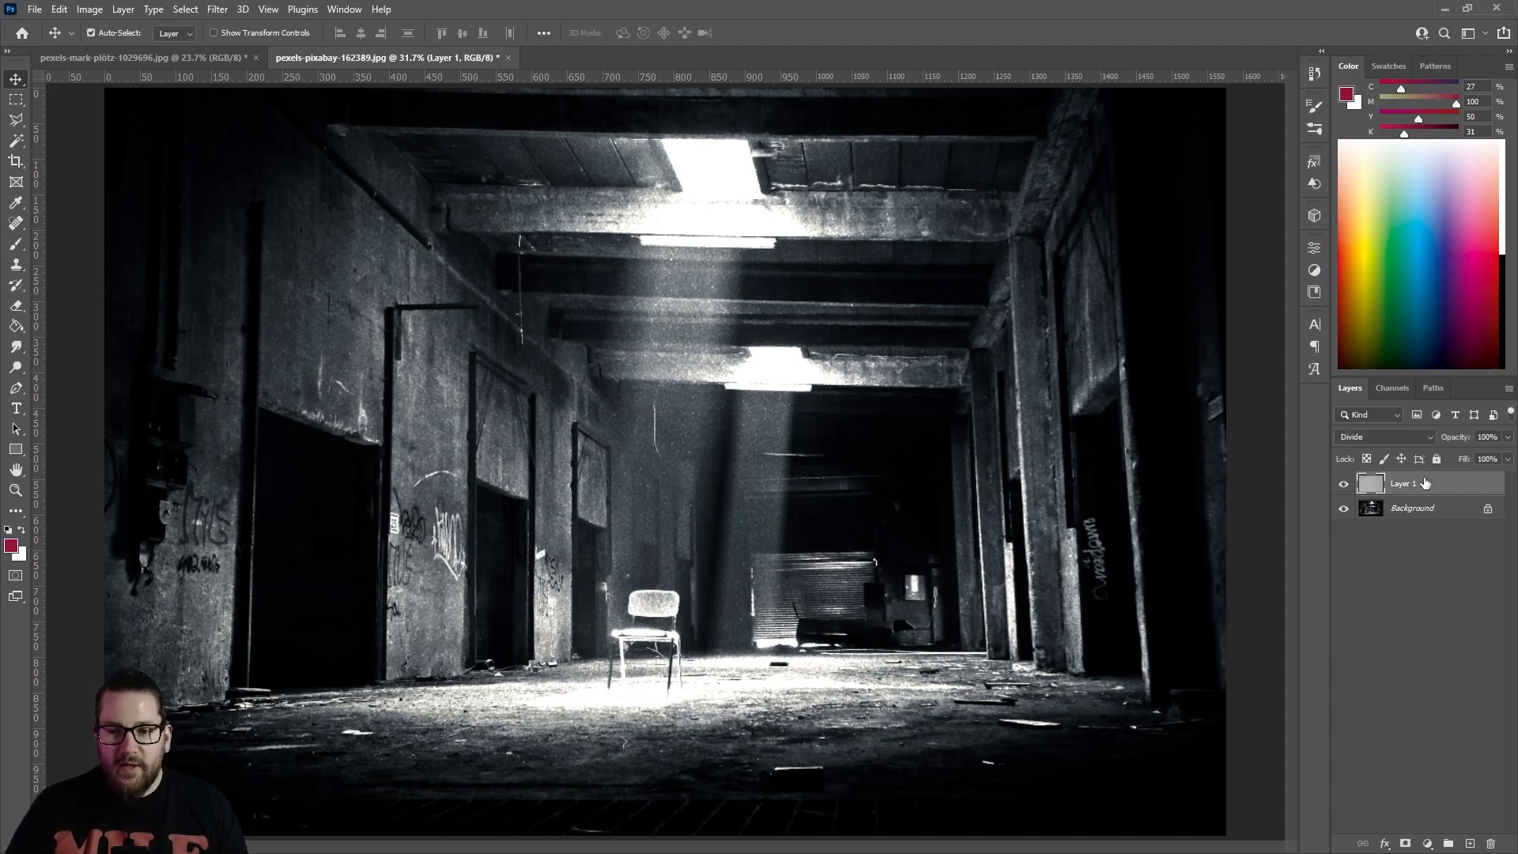
key("ctrl+j")
left_click(1345, 486)
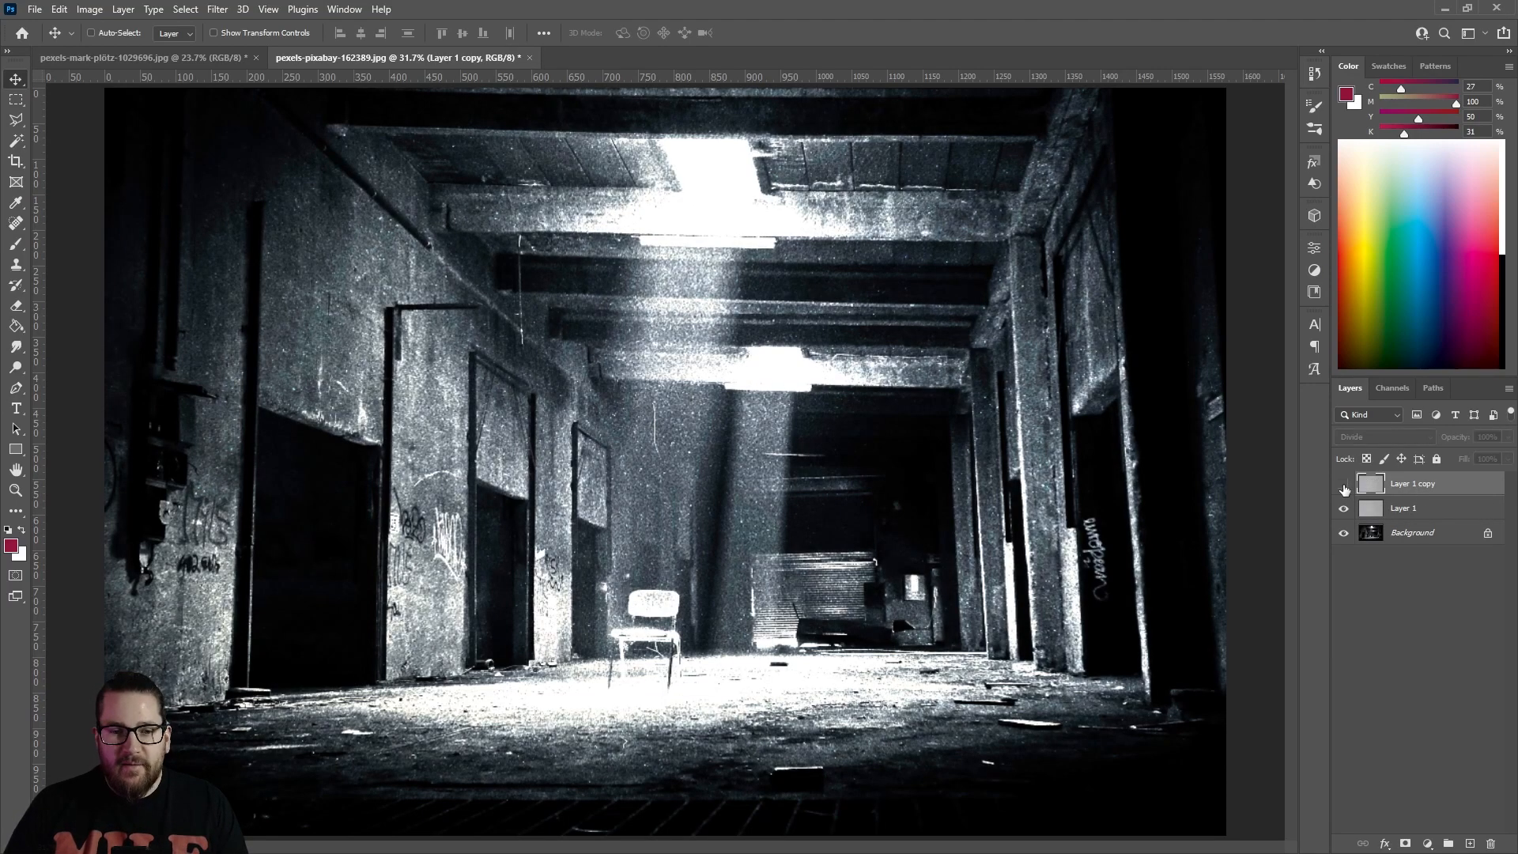
left_click(1345, 485)
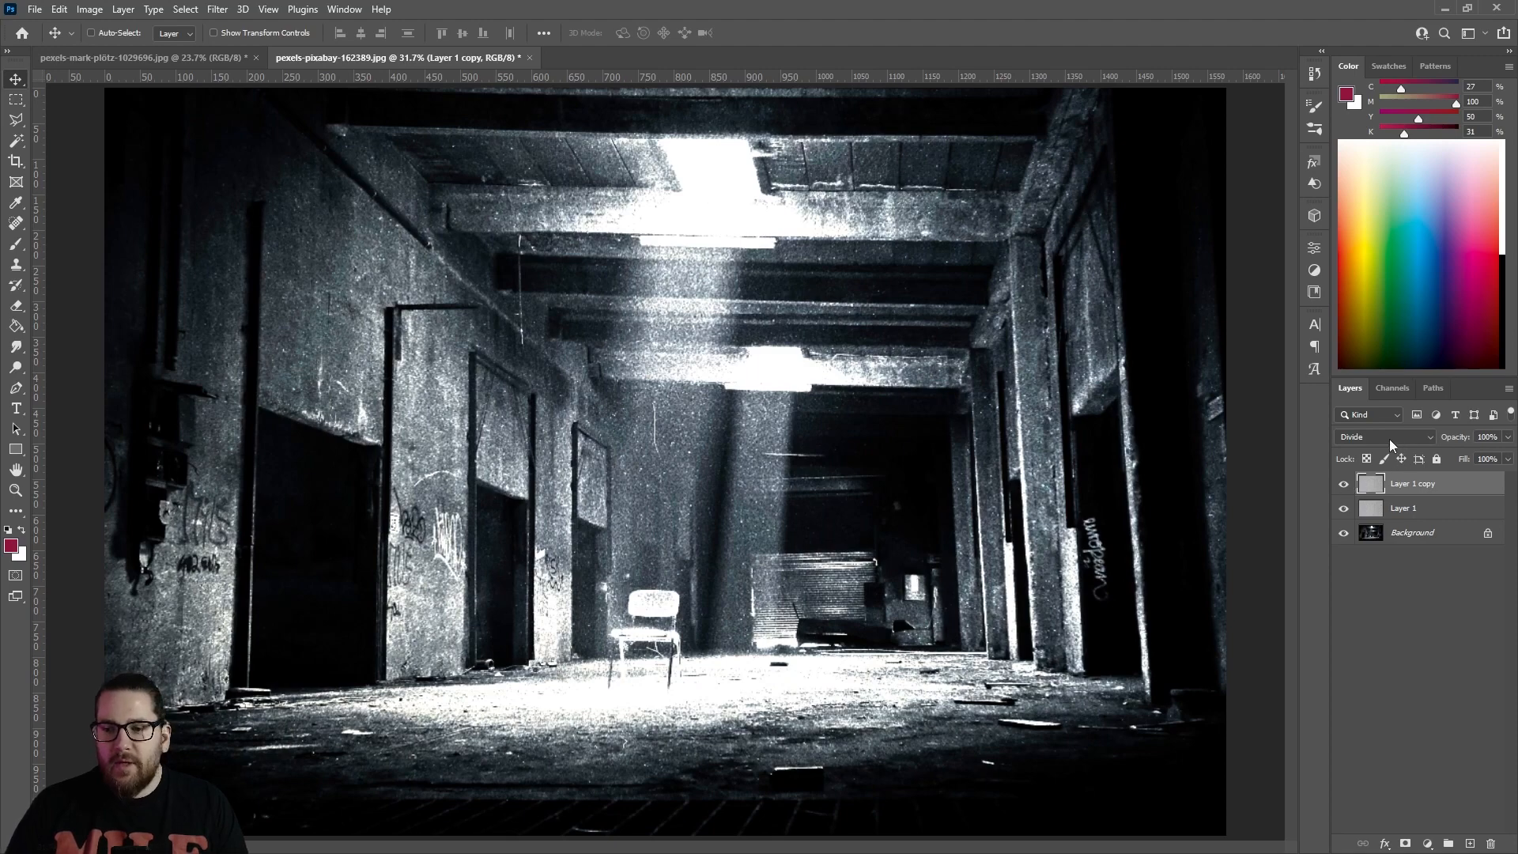
left_click(1392, 445)
left_click(1358, 509)
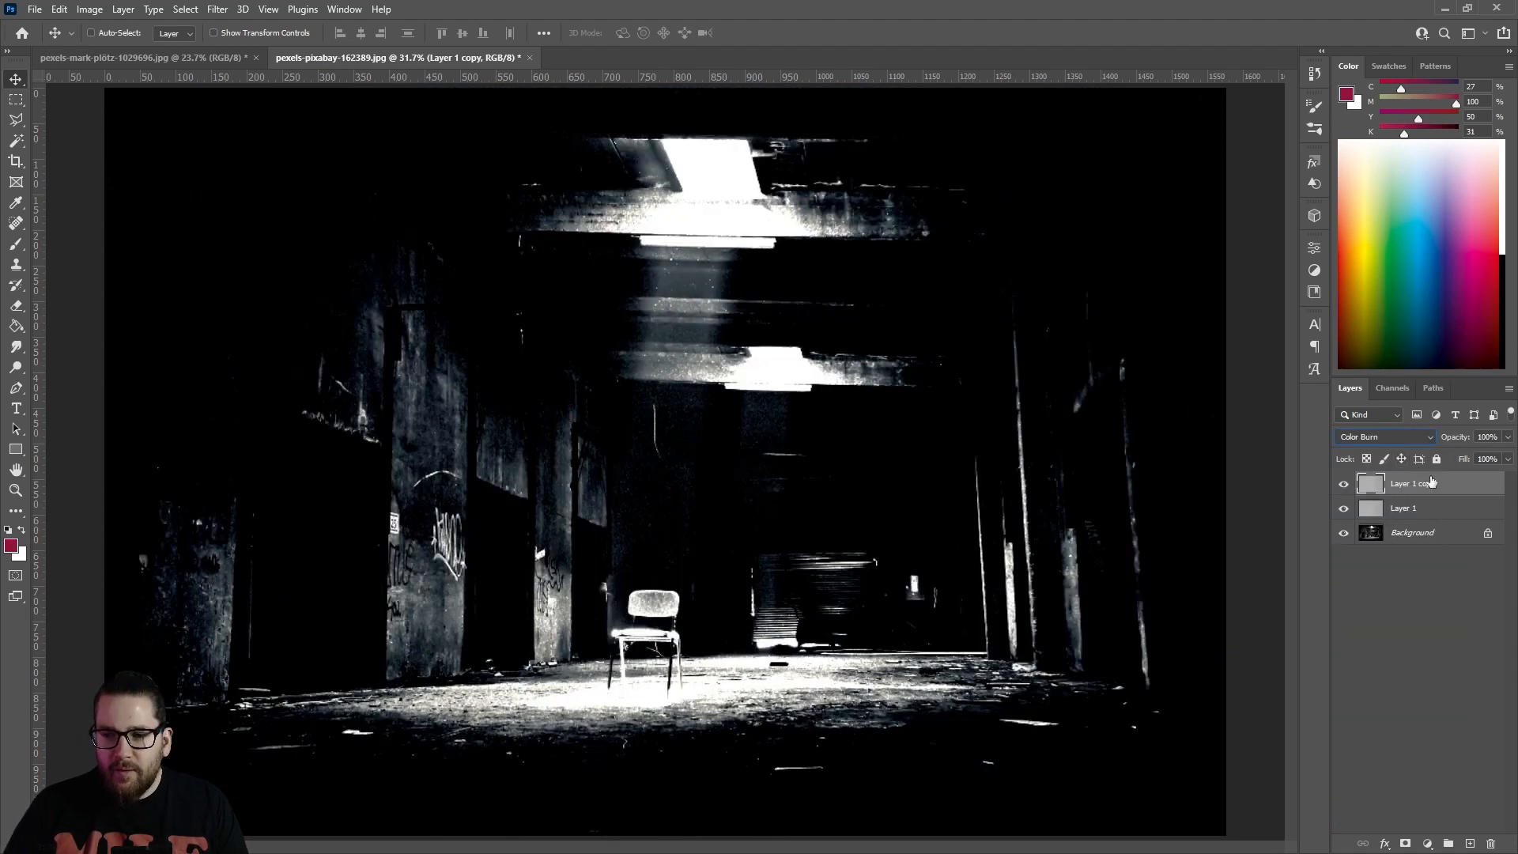
- Toggle the visibility of the stacked texture layers in the hall photo to compare their combined effect
left_click(1428, 511)
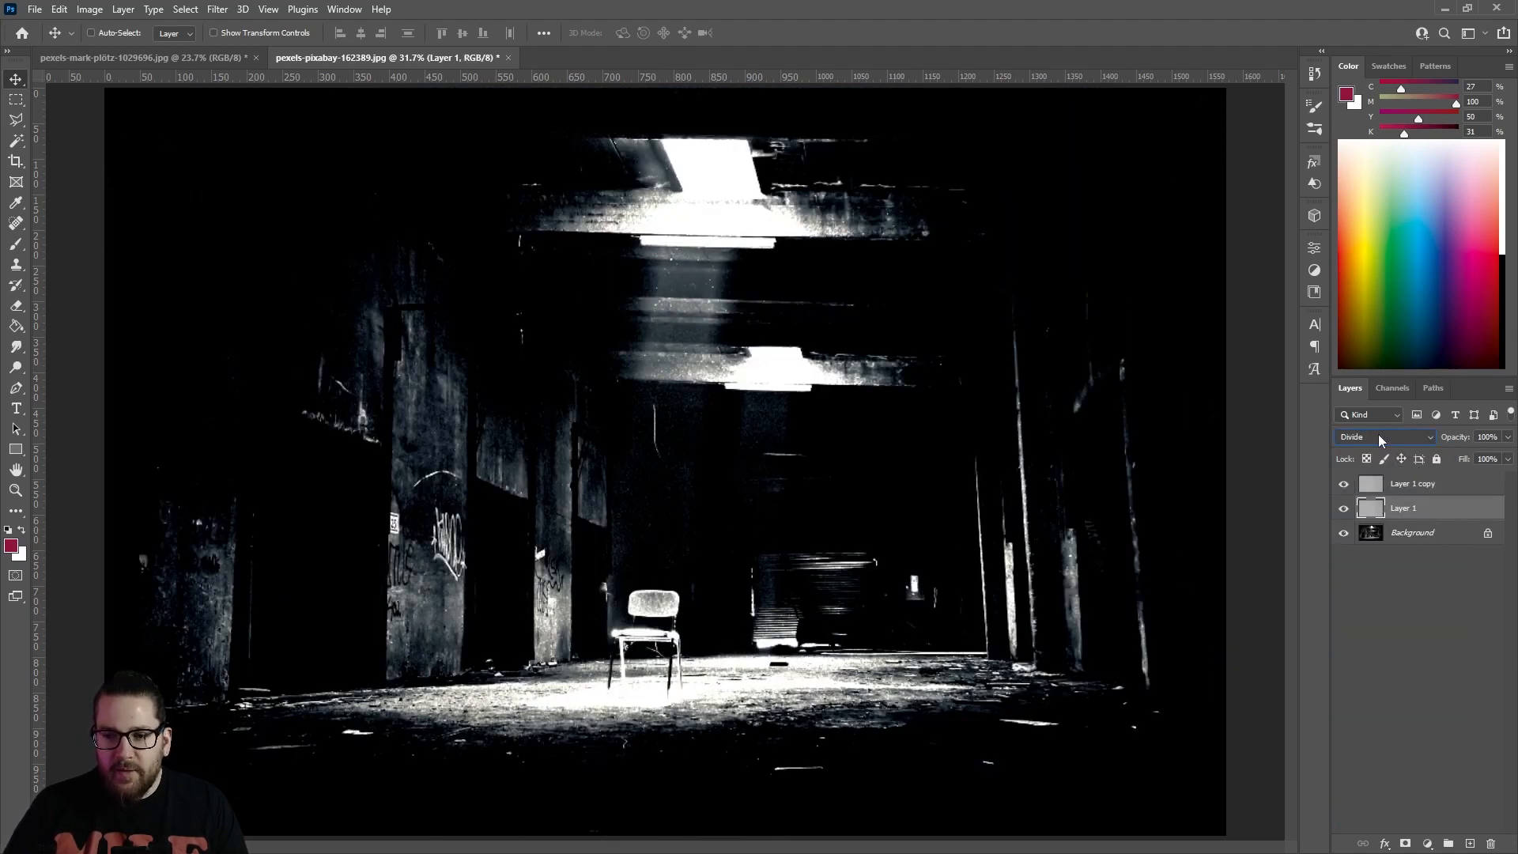
left_click(1417, 484)
left_click(1345, 507)
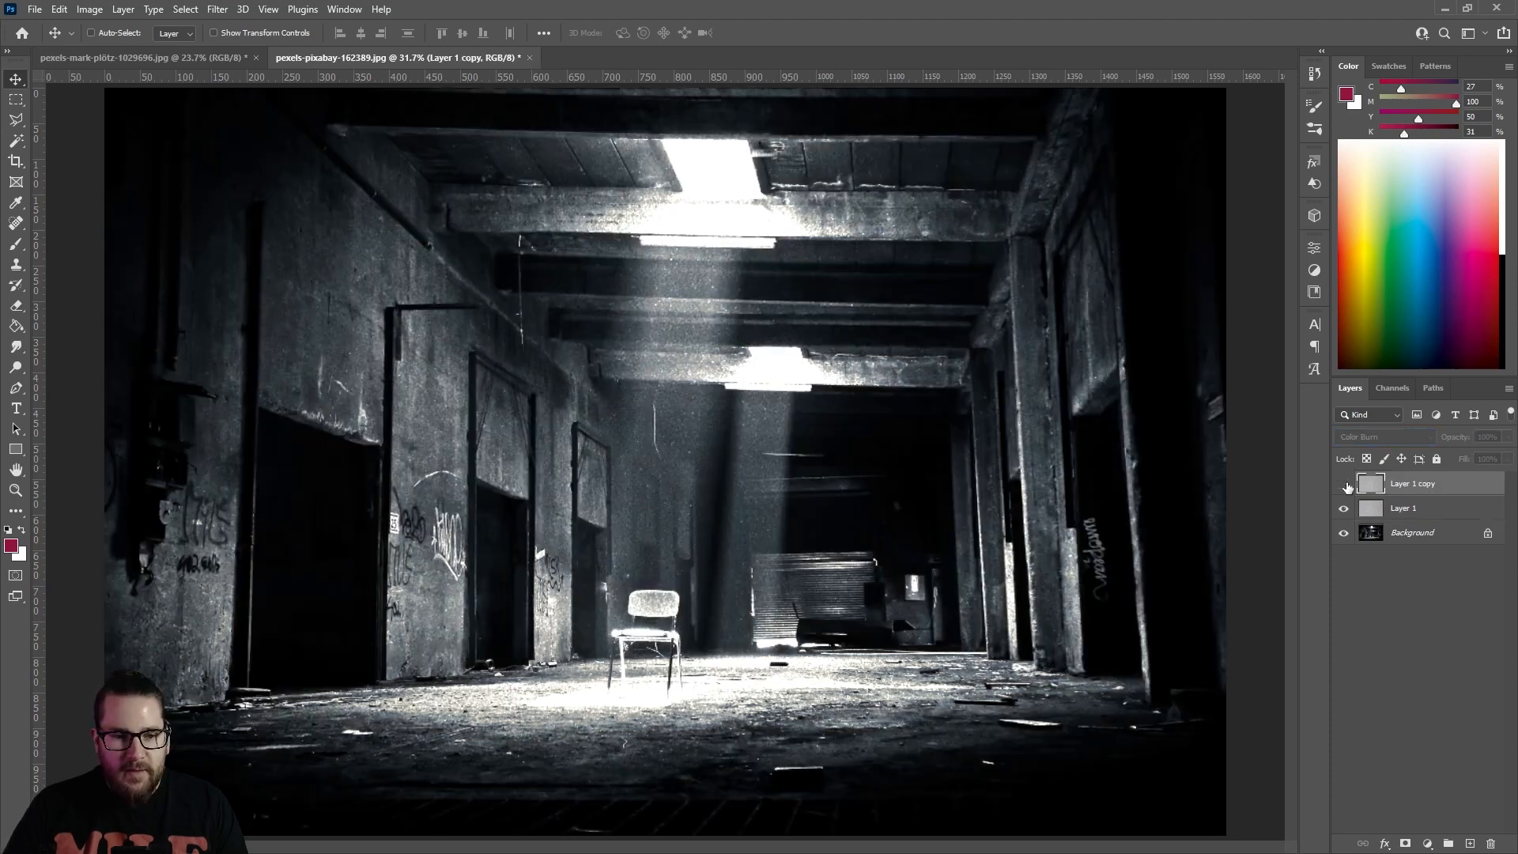
left_click(1344, 508)
left_click(1344, 509)
left_click(1344, 509)
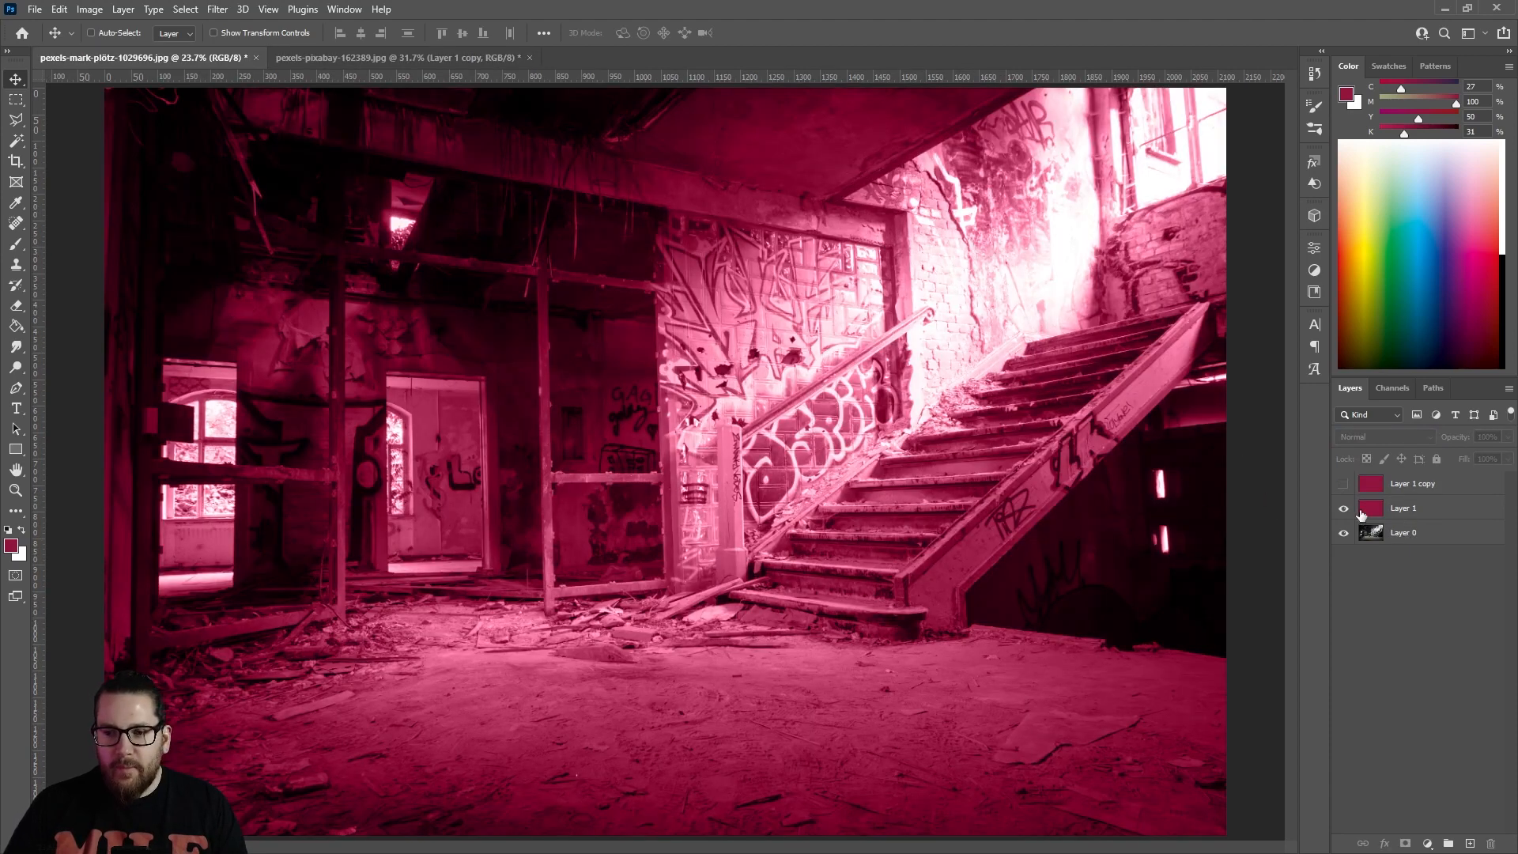
- Show the Overlay copy of the crimson layer over the staircase photo and toggle both crimson layers to compare the effect
left_click(1354, 484)
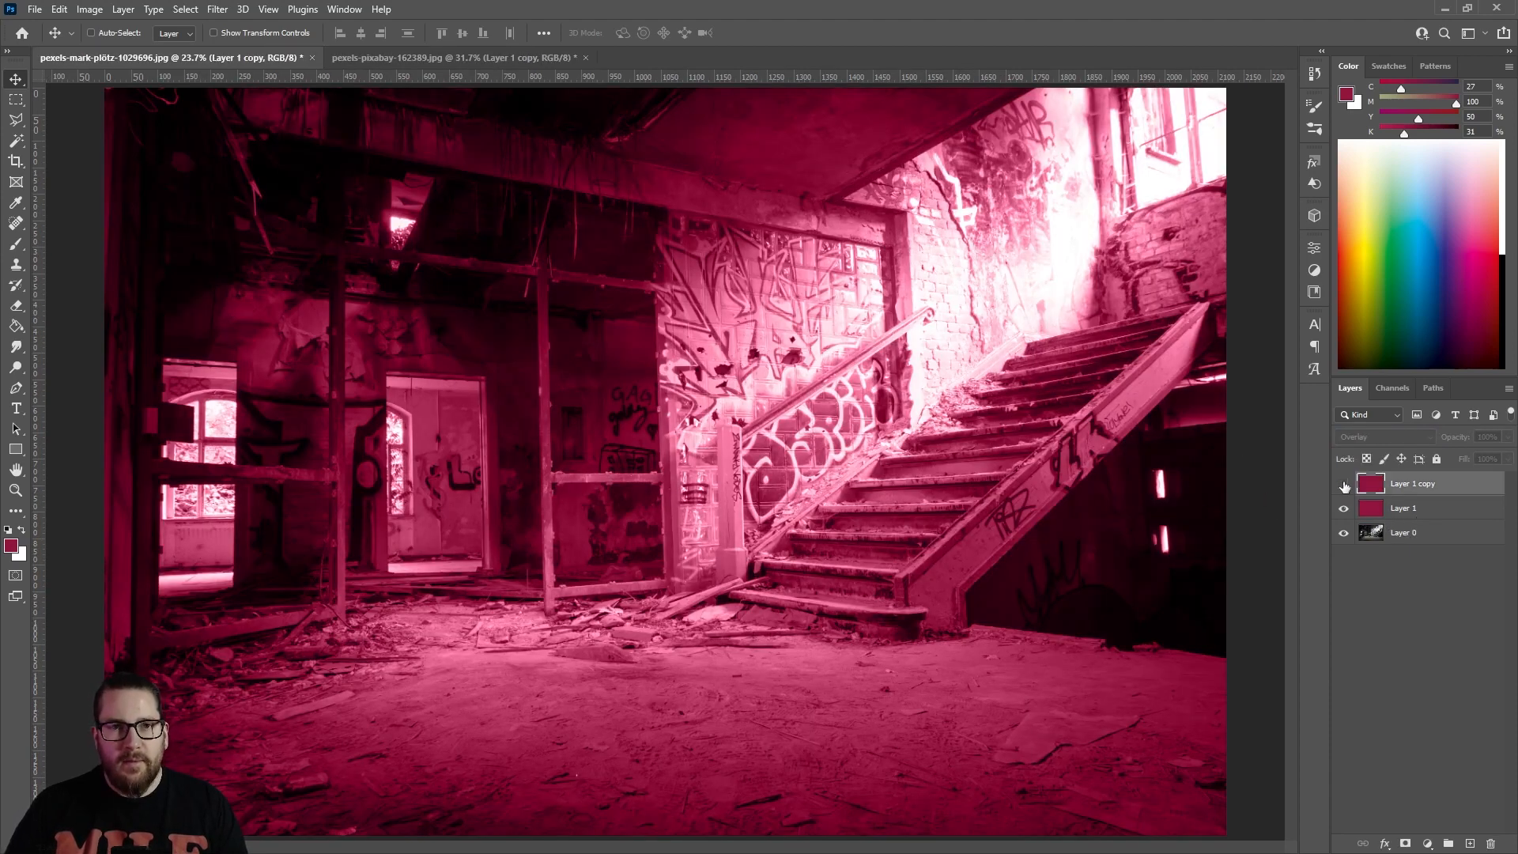
left_click(1344, 484)
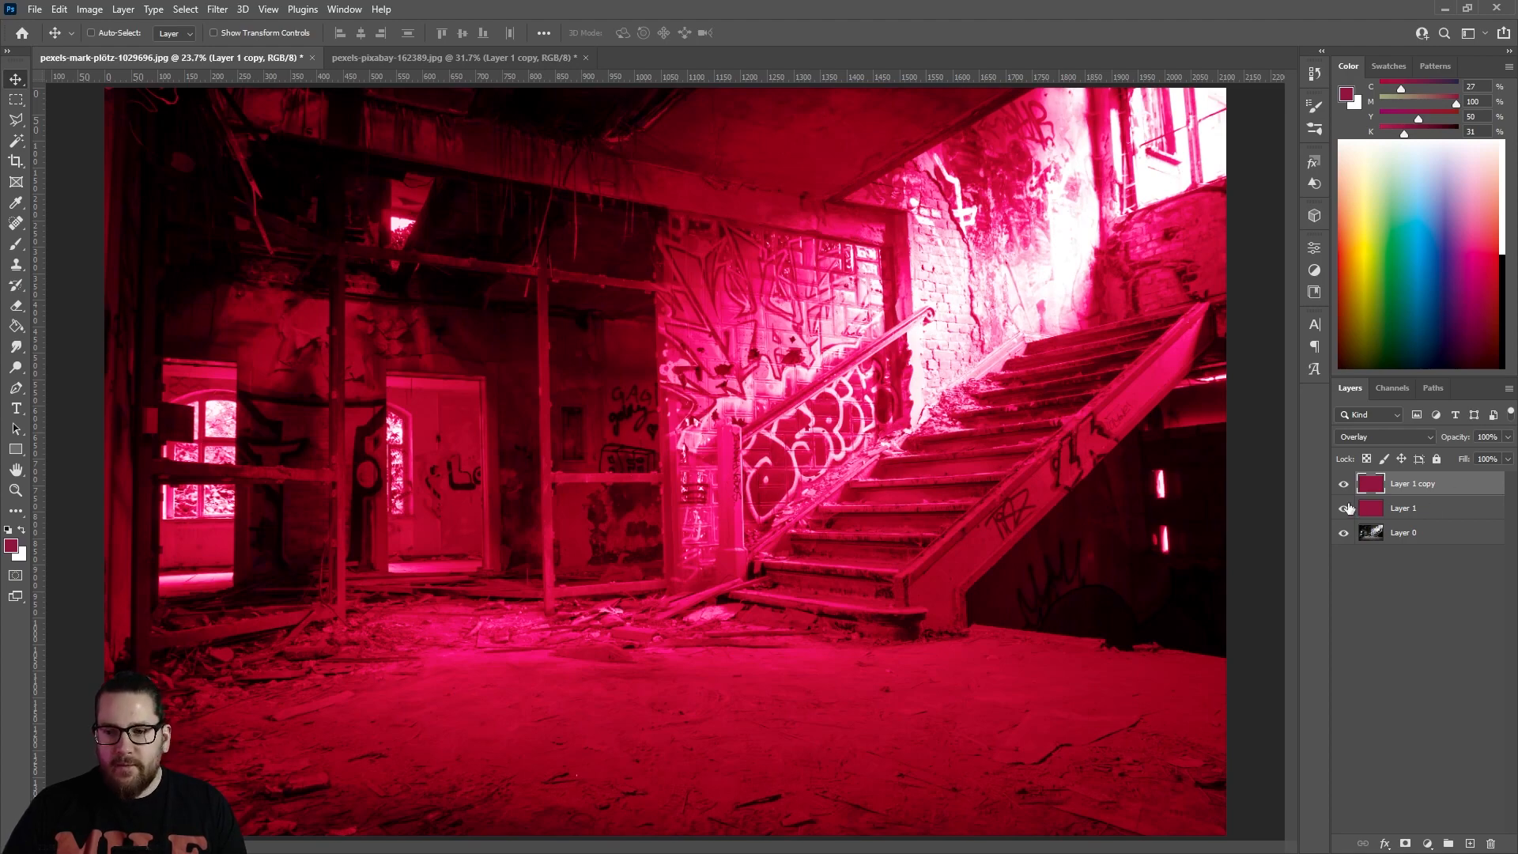
left_click(1344, 510)
left_click(1343, 510)
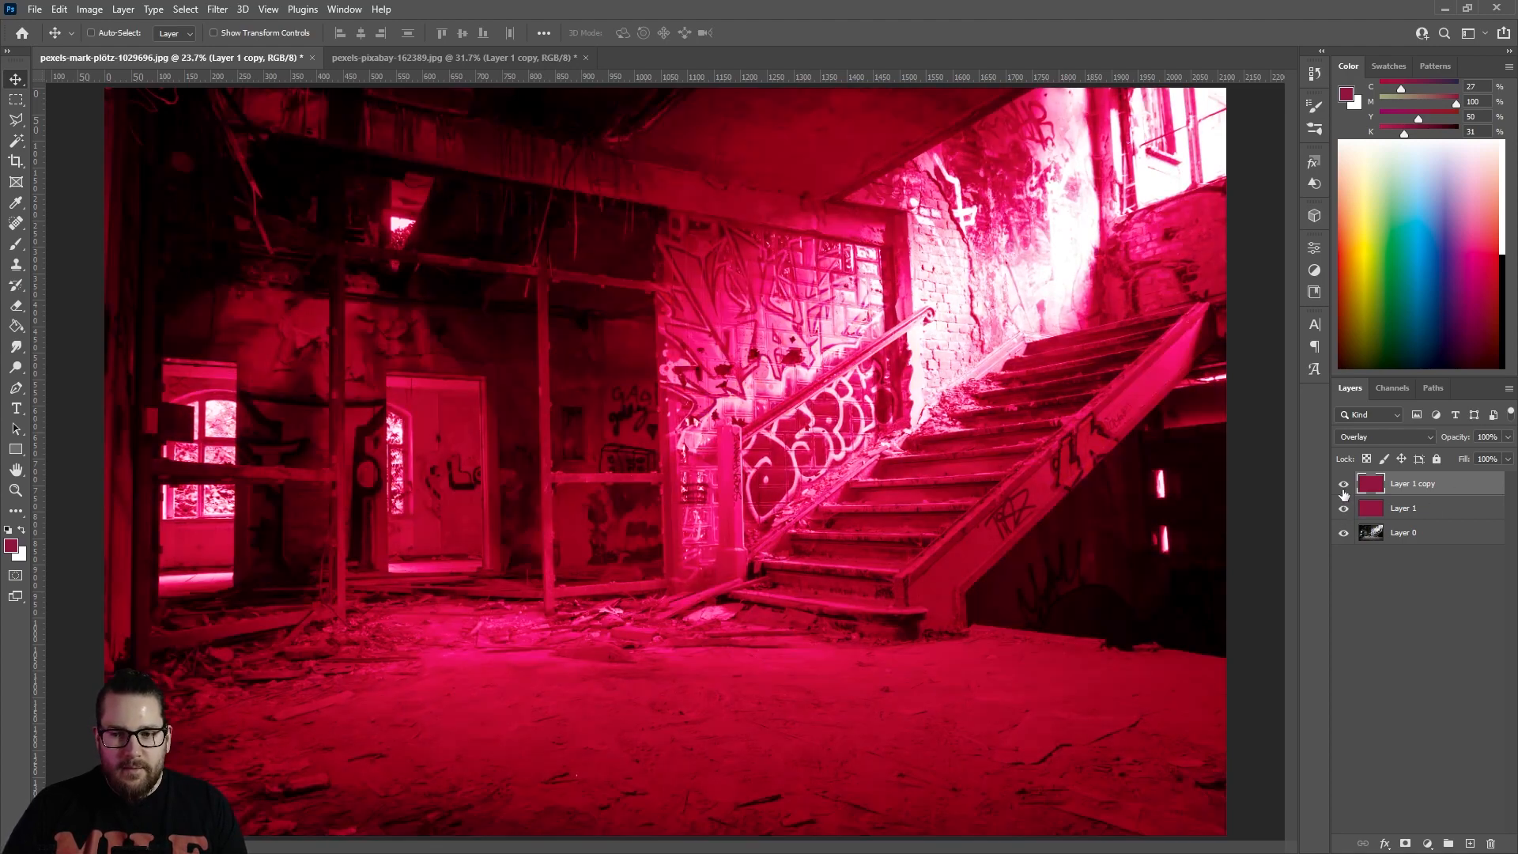
left_click(1345, 485)
left_click(1345, 485)
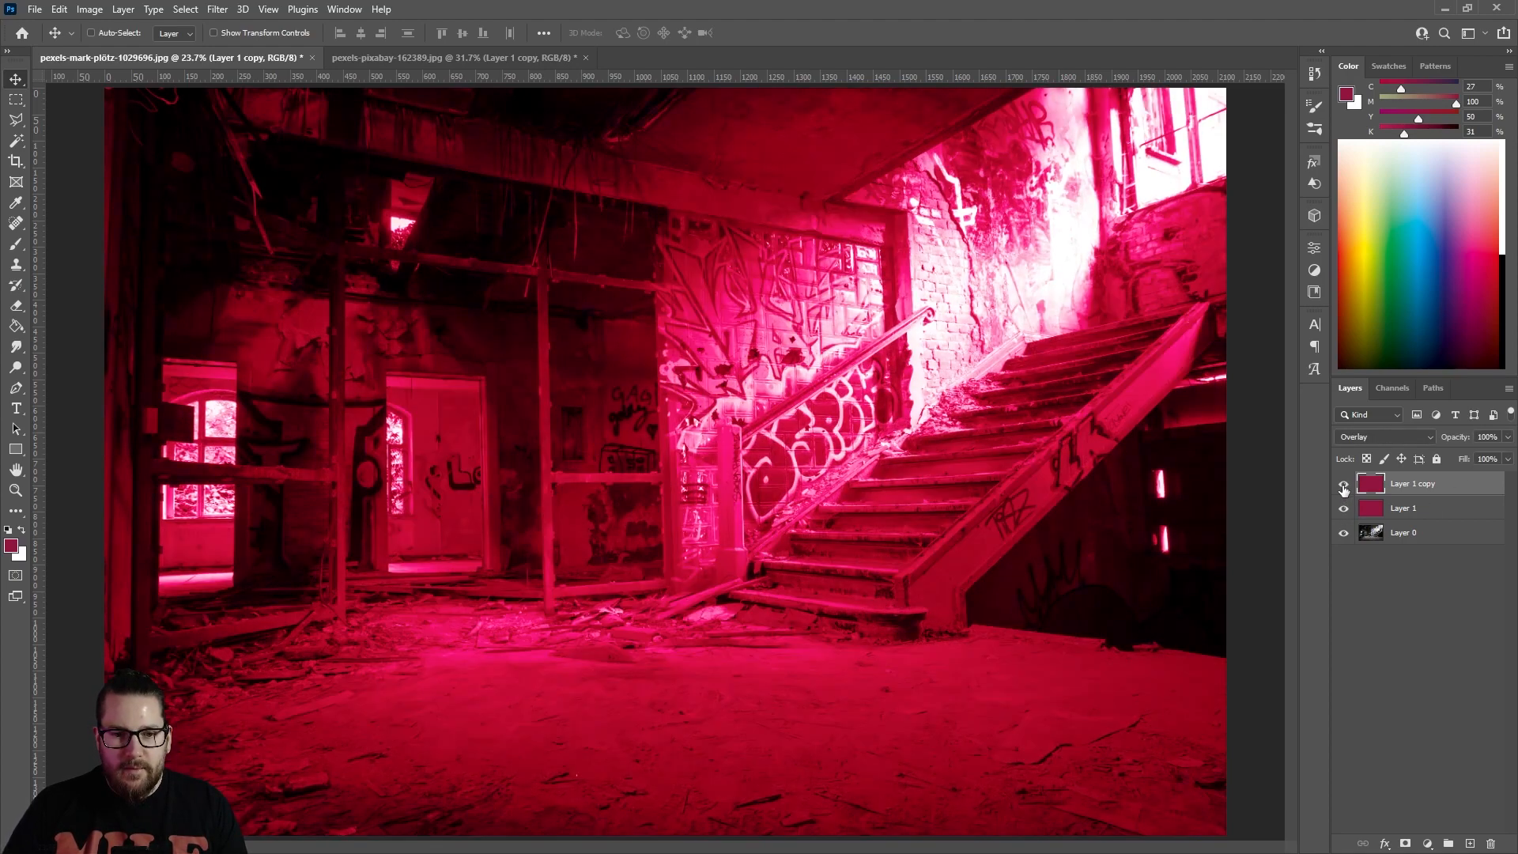